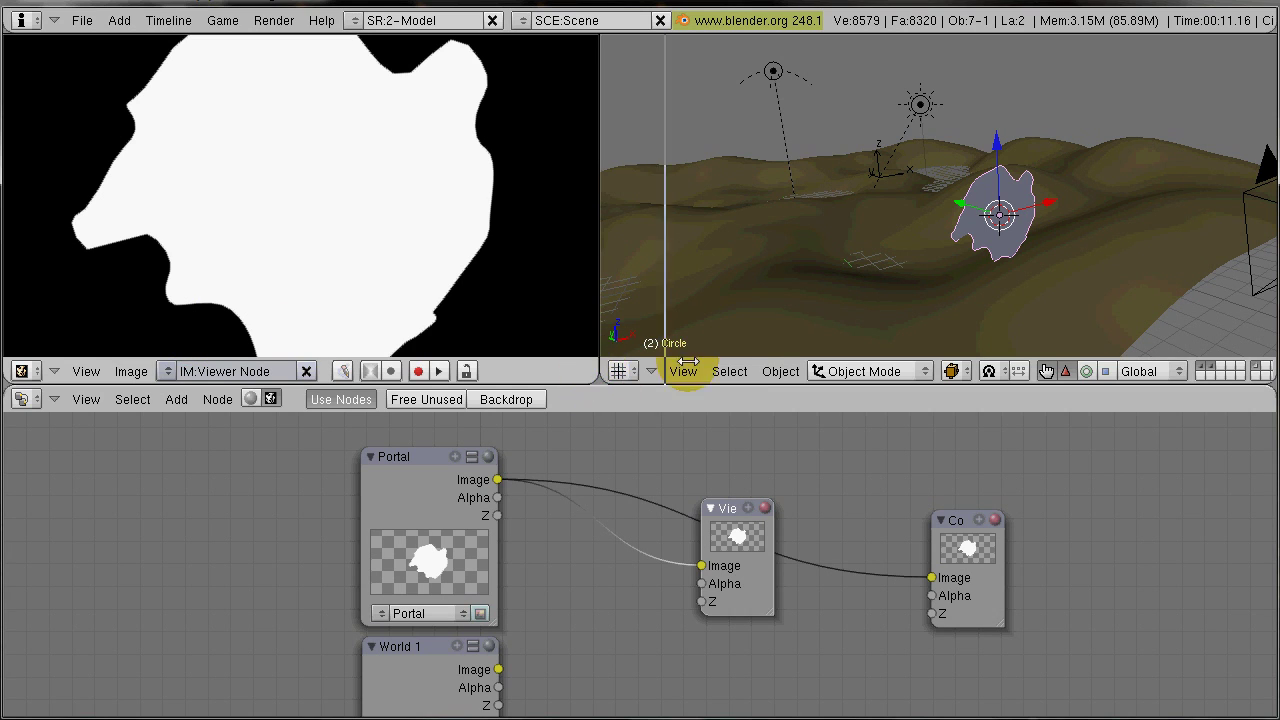
Step: Enlarge the image viewer area and zoom out until the whole portal mask render fits inside it
left_click_drag(591, 385, 591, 413)
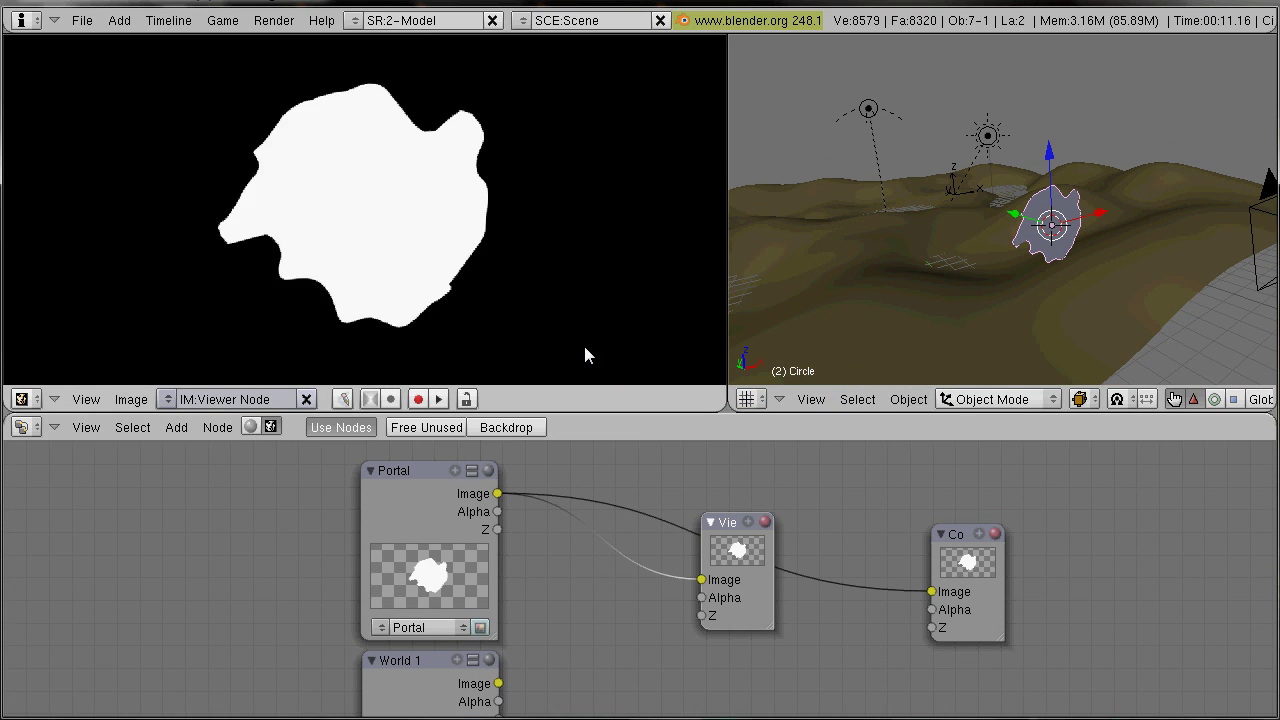
scroll(585, 348, "down", 2)
scroll(572, 331, "up", 1)
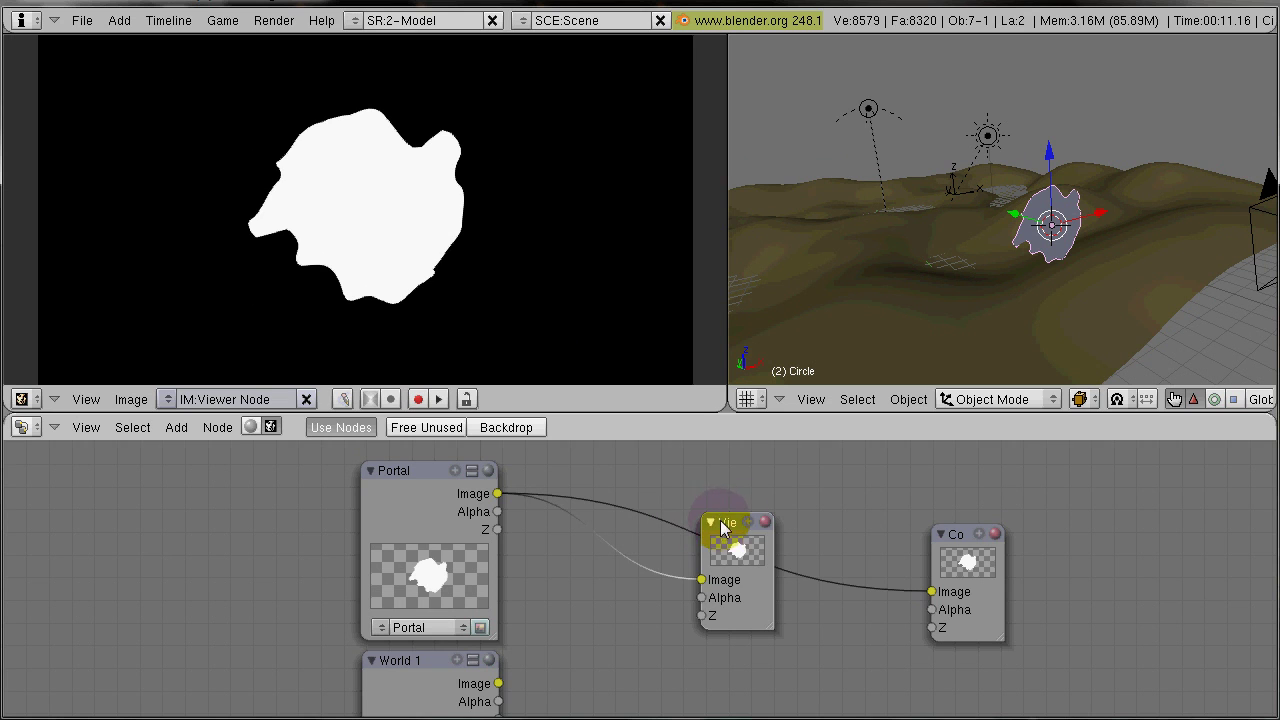
Step: Move the Viewer and Composite nodes apart and connect the World 1 image output to the Viewer
left_click_drag(726, 532, 745, 576)
left_click_drag(955, 536, 969, 457)
middle_click_drag(812, 556, 767, 442)
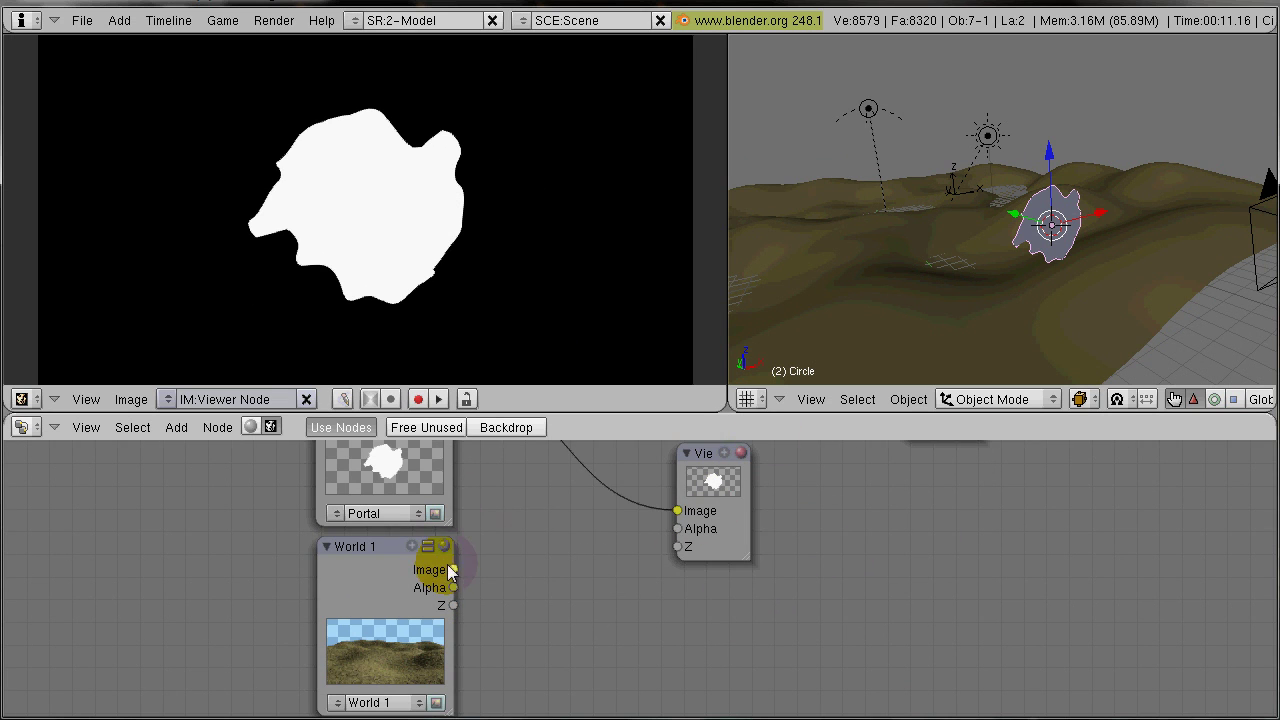
left_click_drag(450, 570, 677, 511)
middle_click_drag(677, 511, 557, 428)
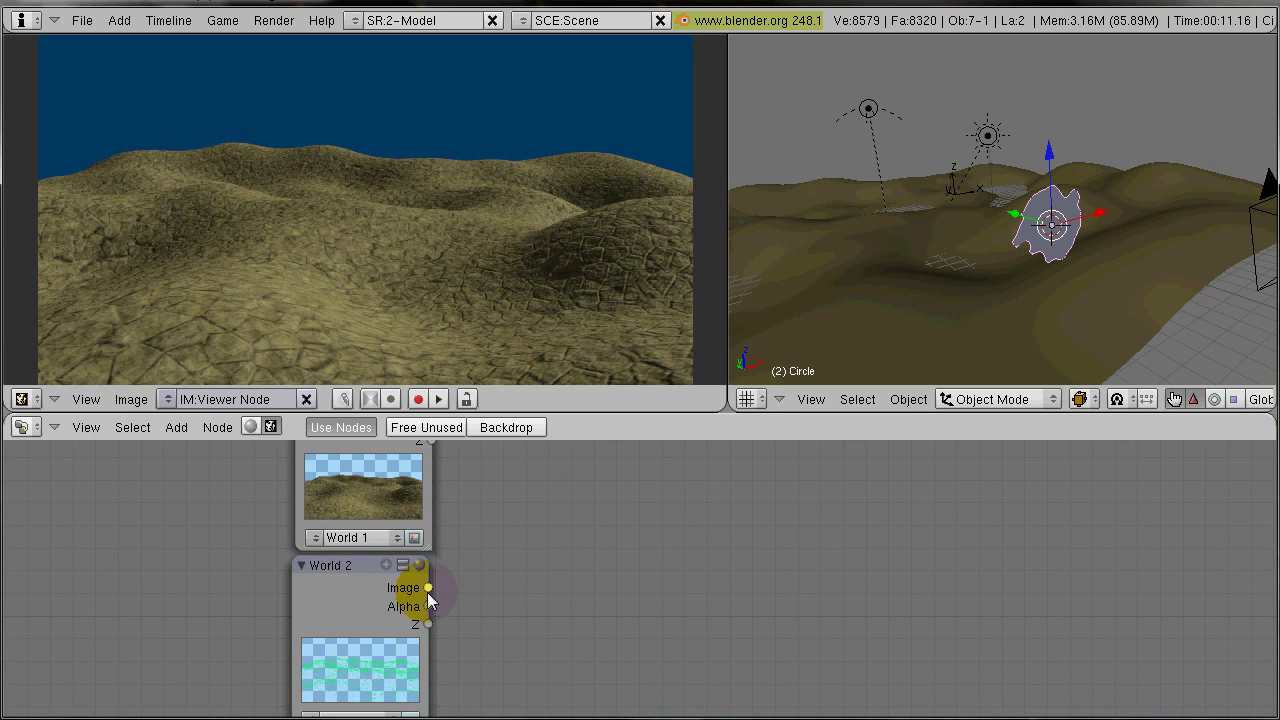
Step: Preview the World 2 image through the Viewer and place the Viewer node below the Composite node
scroll(560, 570, "down", 2)
left_click_drag(465, 636, 615, 475)
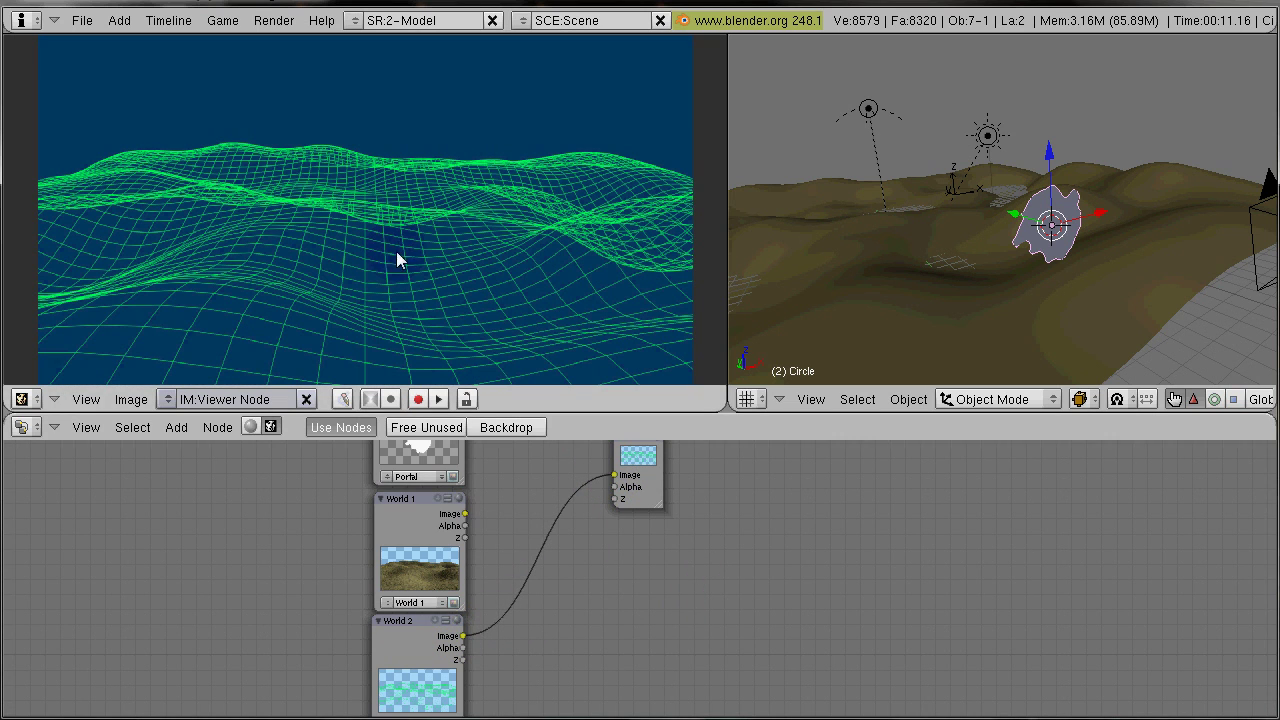
middle_click_drag(809, 515, 737, 663)
left_click(561, 590)
left_click_drag(561, 592, 765, 677)
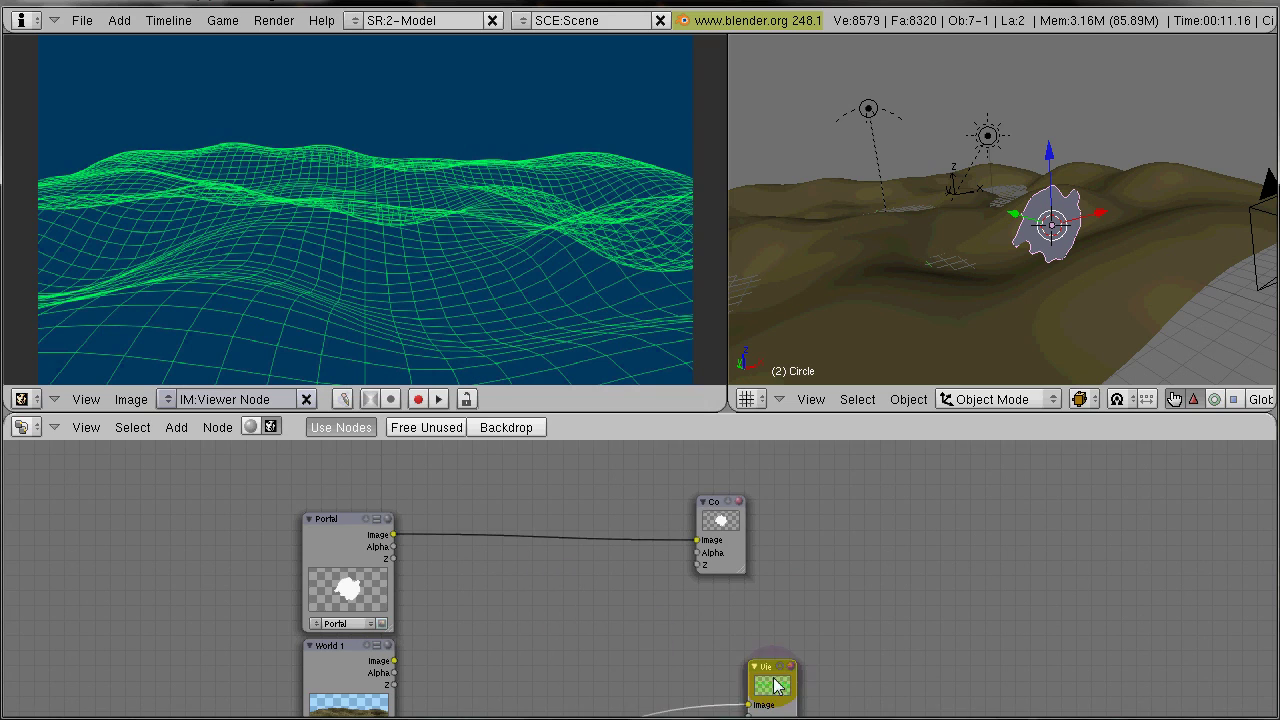
Step: Add a color Mix node between the render layer nodes and the Viewer
middle_click_drag(533, 615, 535, 539)
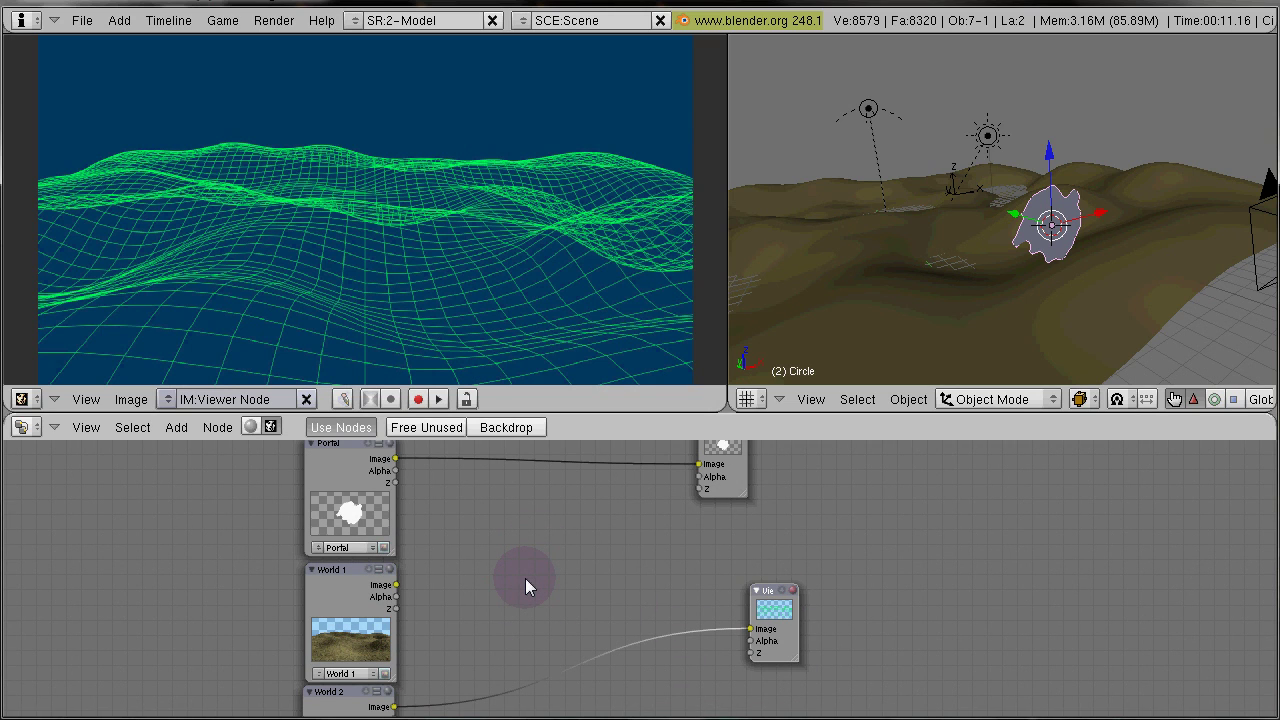
key("space")
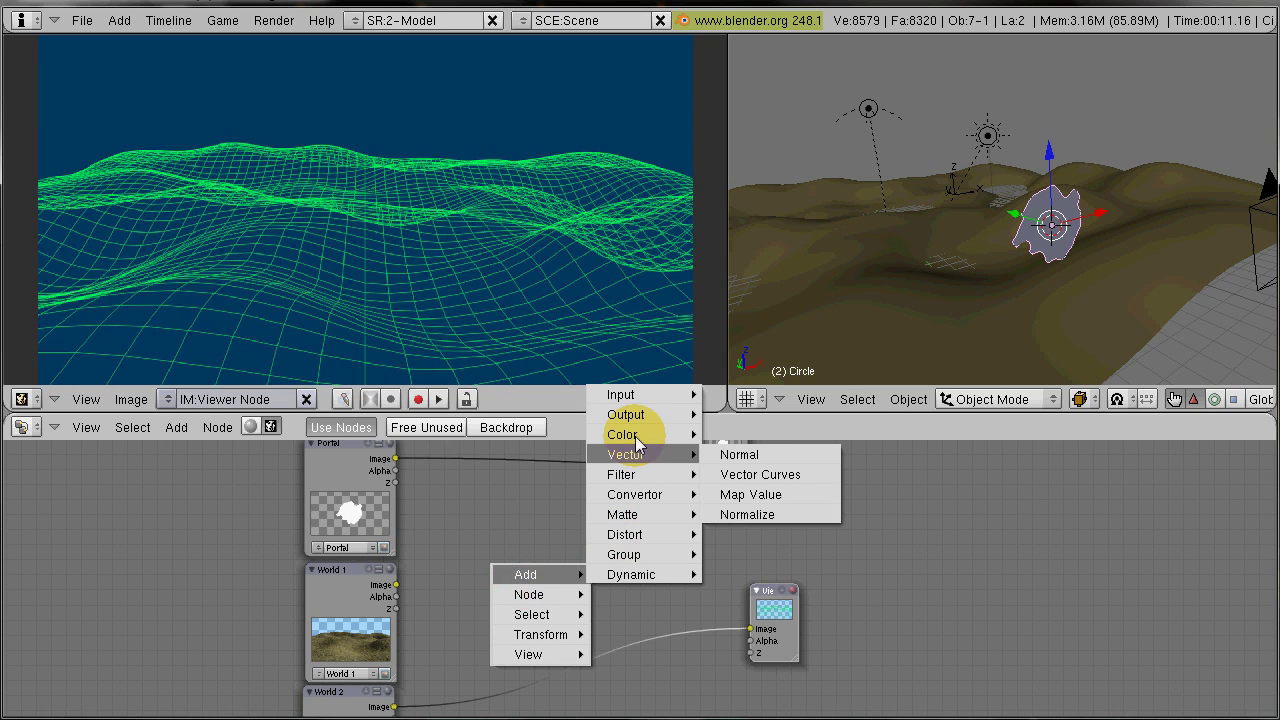
mouse_move(645, 436)
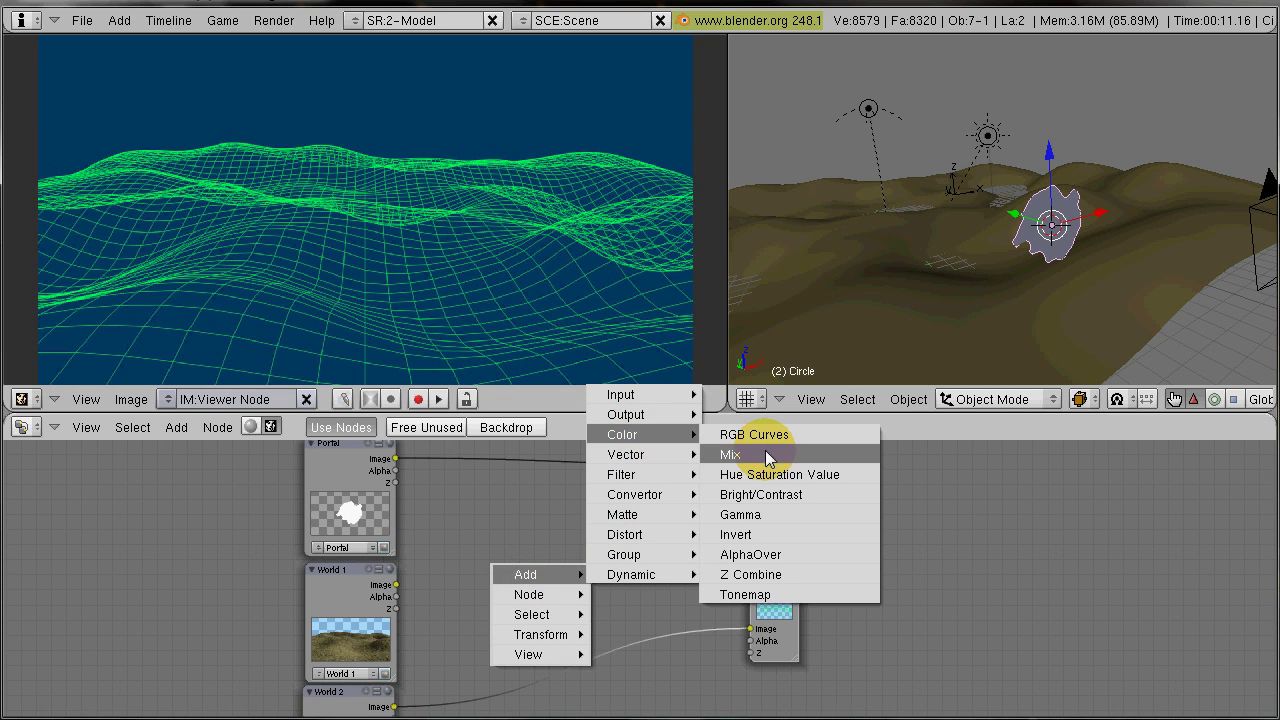
left_click(766, 451)
Step: Connect World 1 and World 2 to the Mix node's first and second image inputs and cut the World 2 link to the Viewer
middle_click_drag(556, 625, 571, 542)
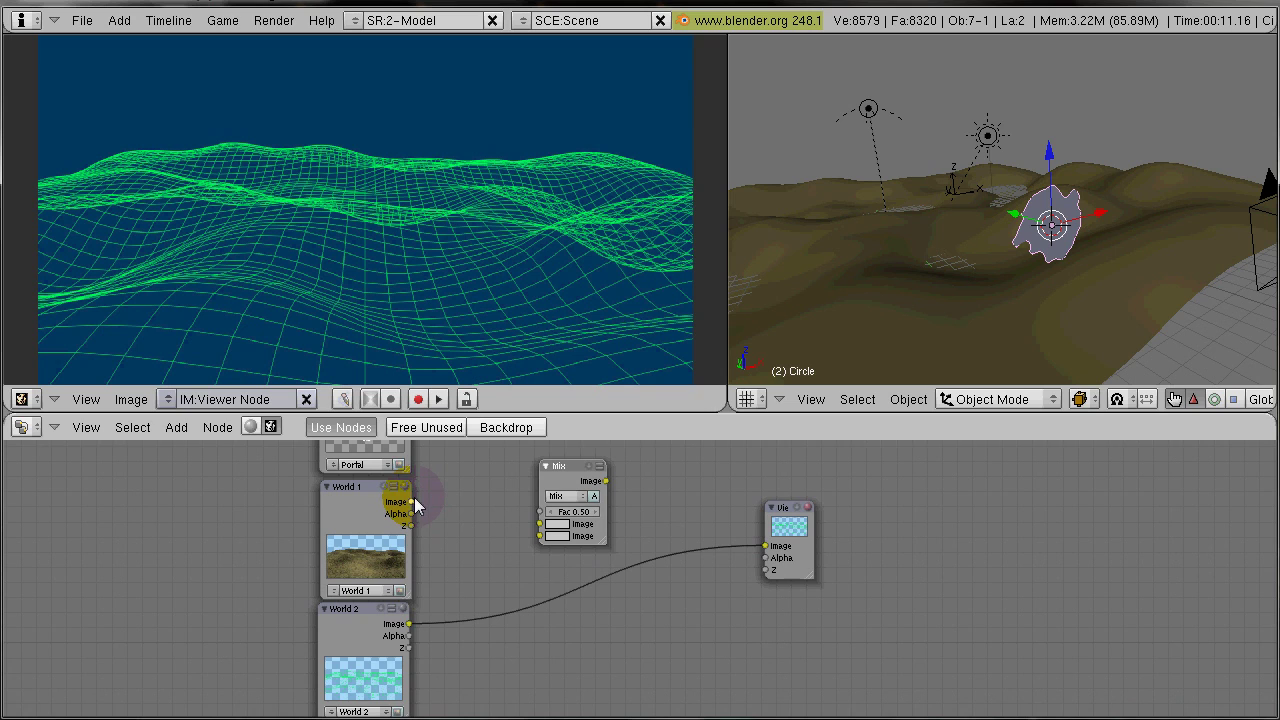
left_click_drag(415, 505, 540, 524)
left_click_drag(410, 623, 540, 541)
middle_click_drag(684, 554, 676, 610)
left_click_drag(673, 581, 665, 639)
Step: Connect the Portal image to the Mix node's Fac input and the Mix output to the Viewer
middle_click_drag(682, 604, 682, 670)
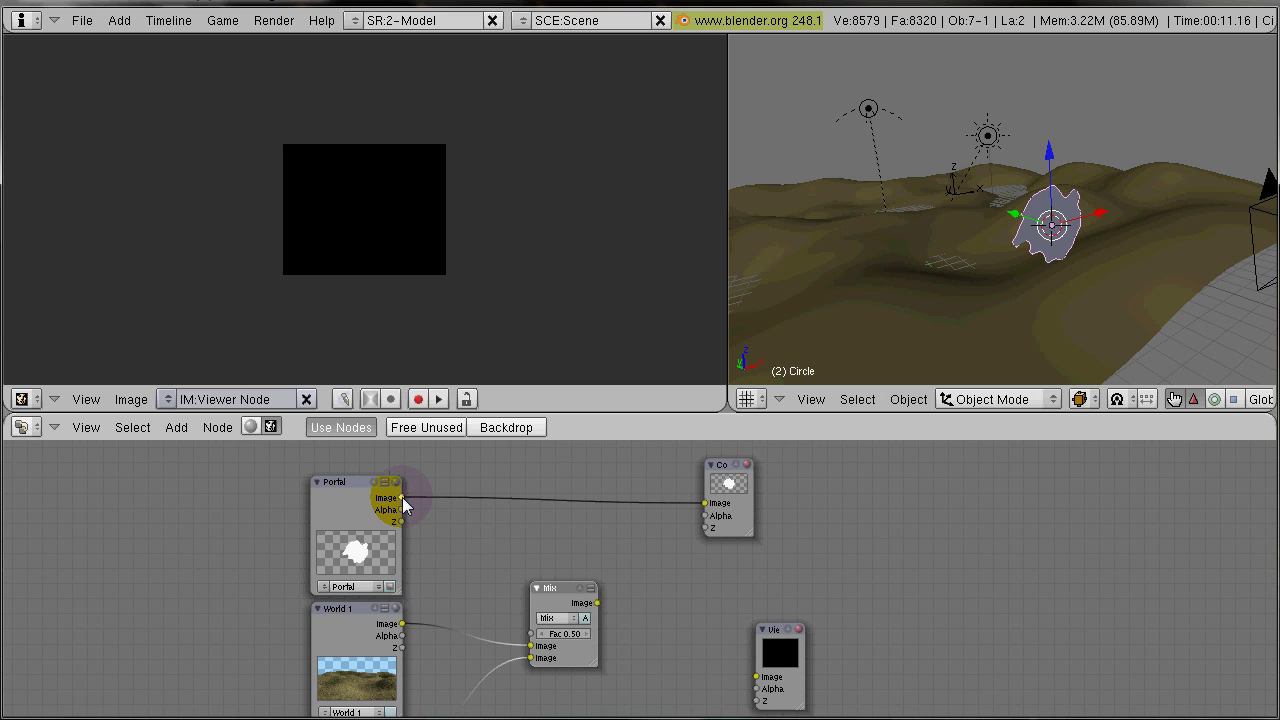
left_click_drag(402, 497, 530, 636)
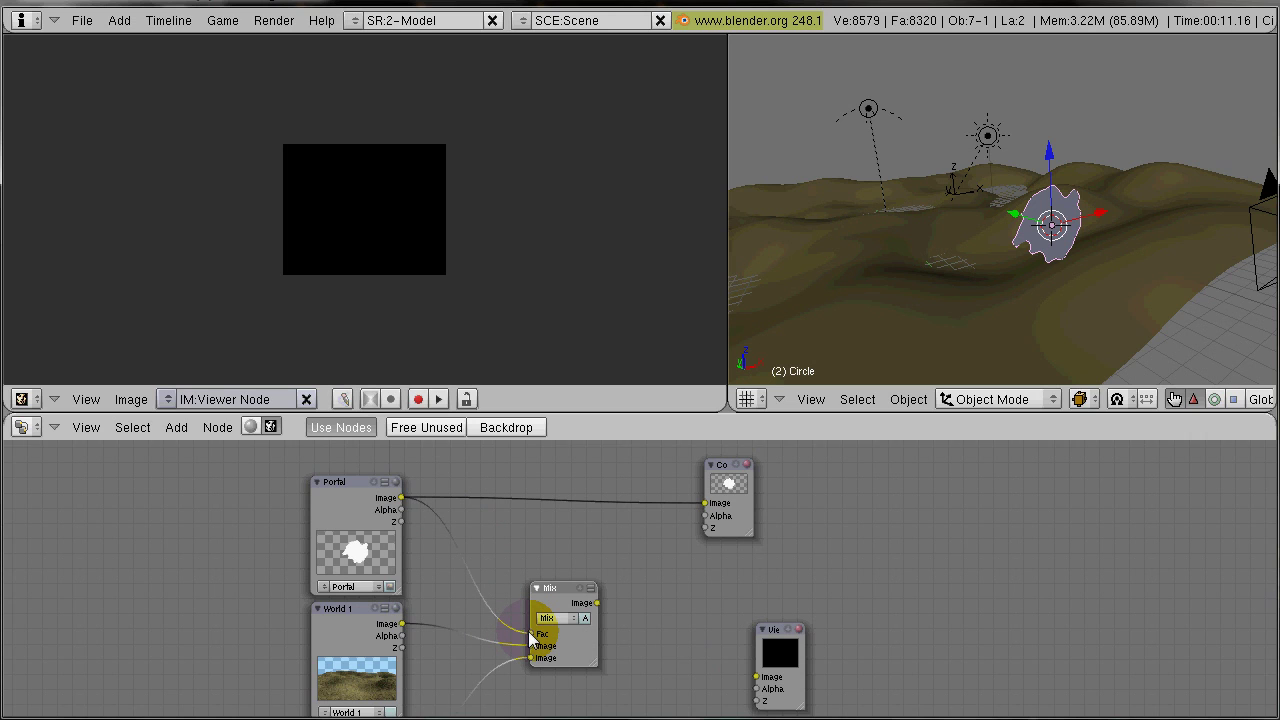
left_click_drag(600, 600, 755, 678)
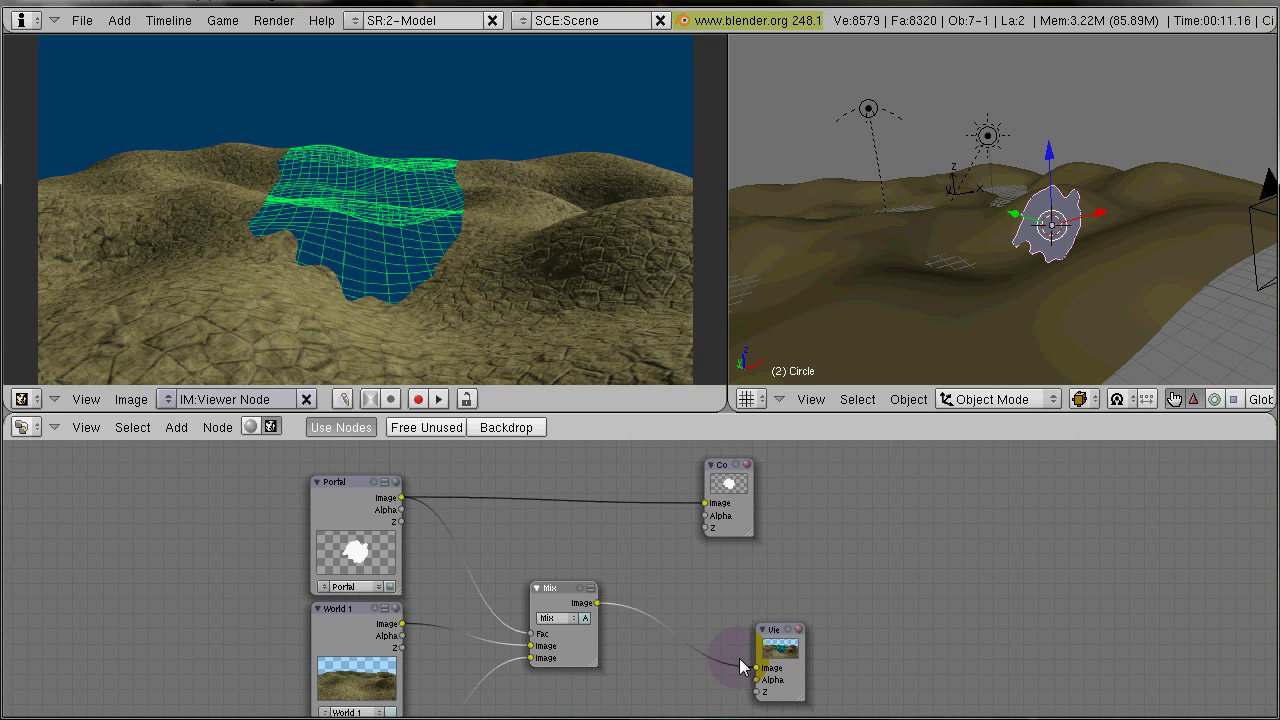
Step: Move the Portal node well to the left of the Mix node to make room for more nodes between them
middle_click_drag(590, 567, 925, 560)
scroll(940, 560, "up", 3)
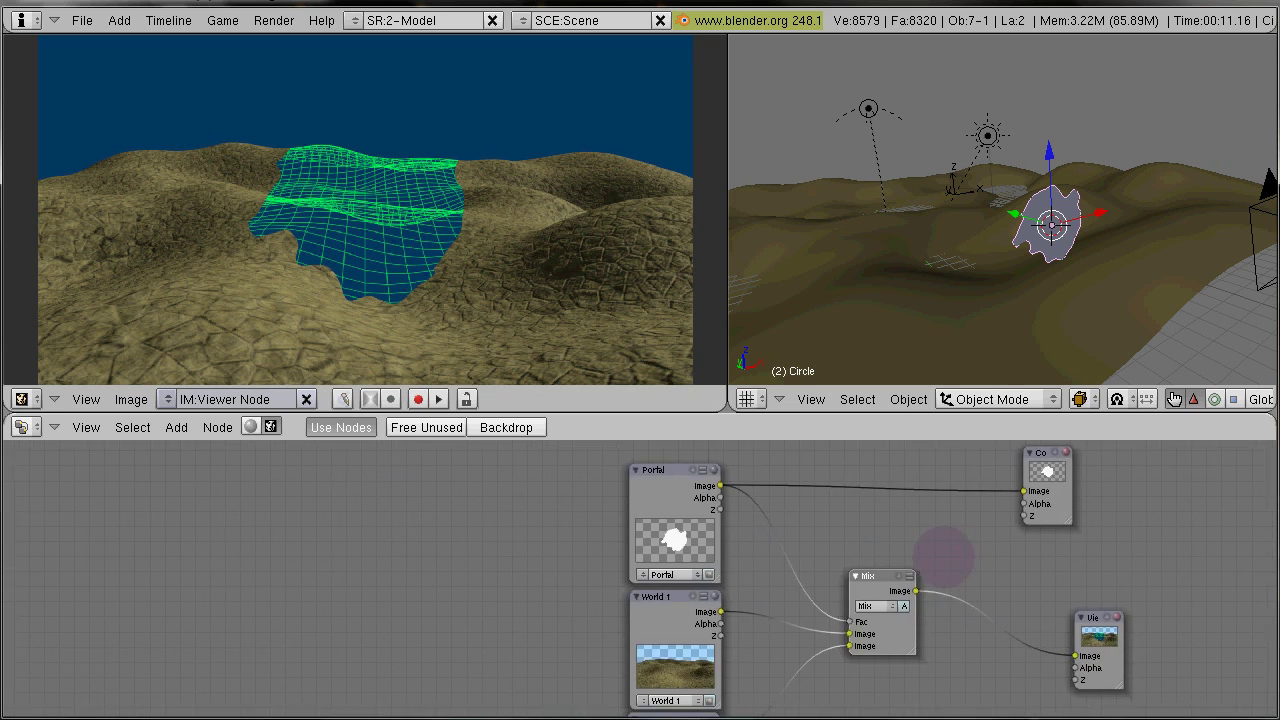
middle_click_drag(744, 517, 669, 632)
left_click_drag(600, 493, 228, 475)
middle_click_drag(689, 542, 929, 546)
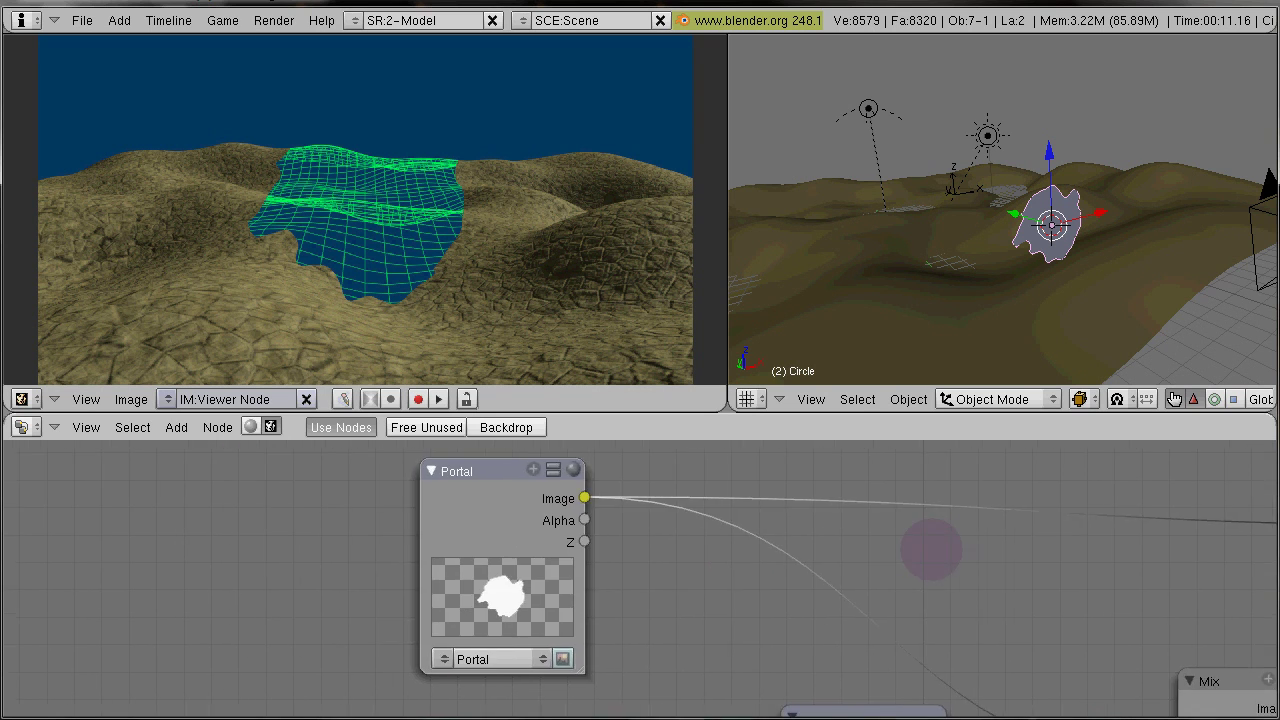
scroll(929, 546, "down", 3)
left_click_drag(534, 538, 345, 482)
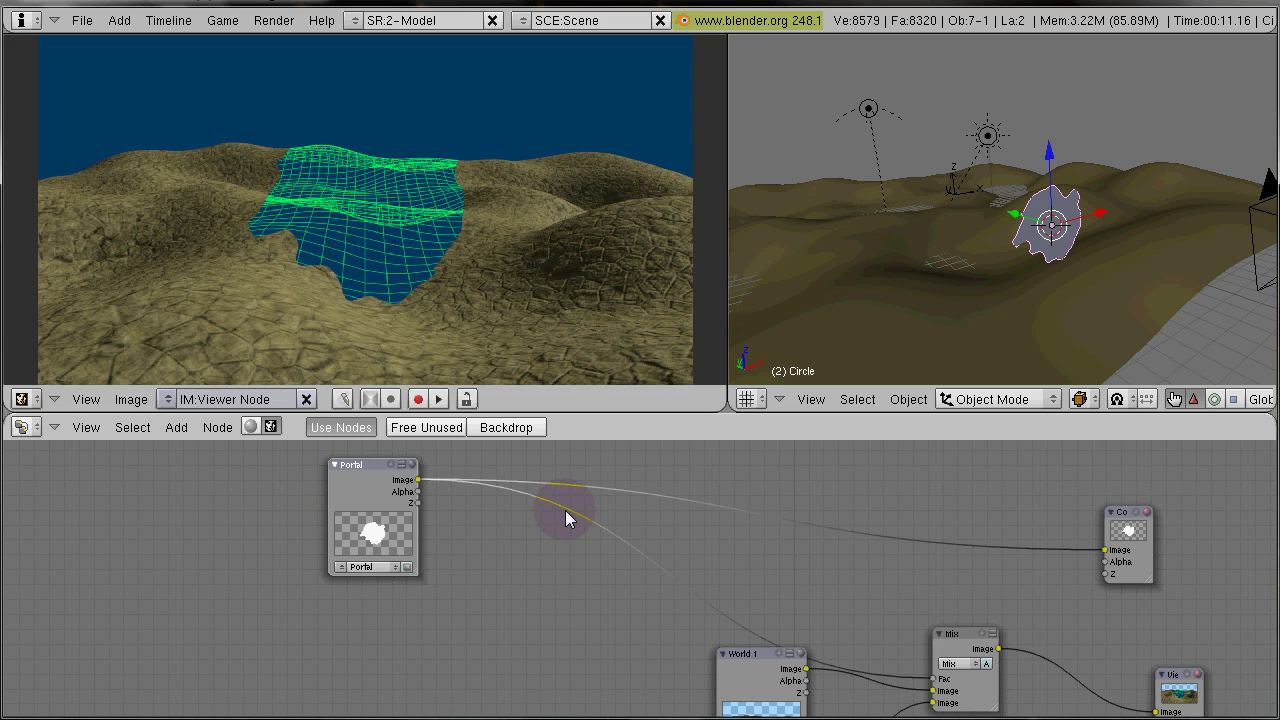
Step: Add a Blur node fed by the Portal image and set its filter type to Gauss
key("space")
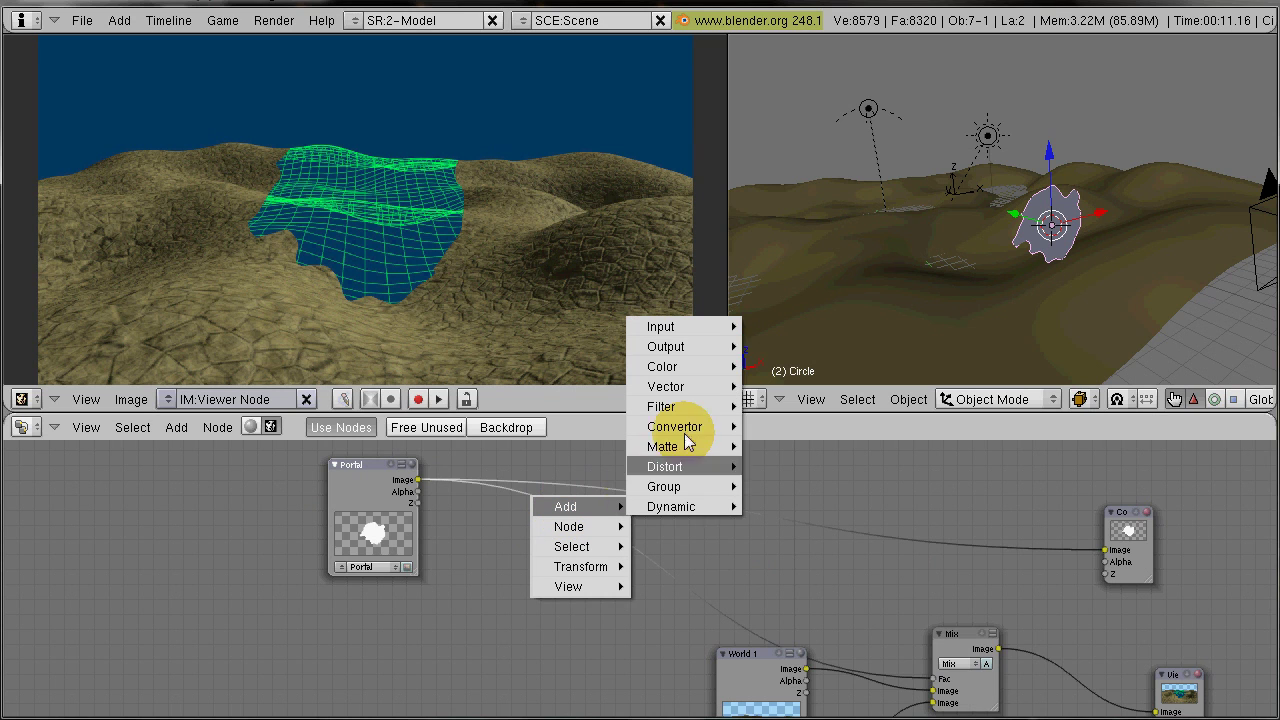
mouse_move(671, 417)
left_click(771, 427)
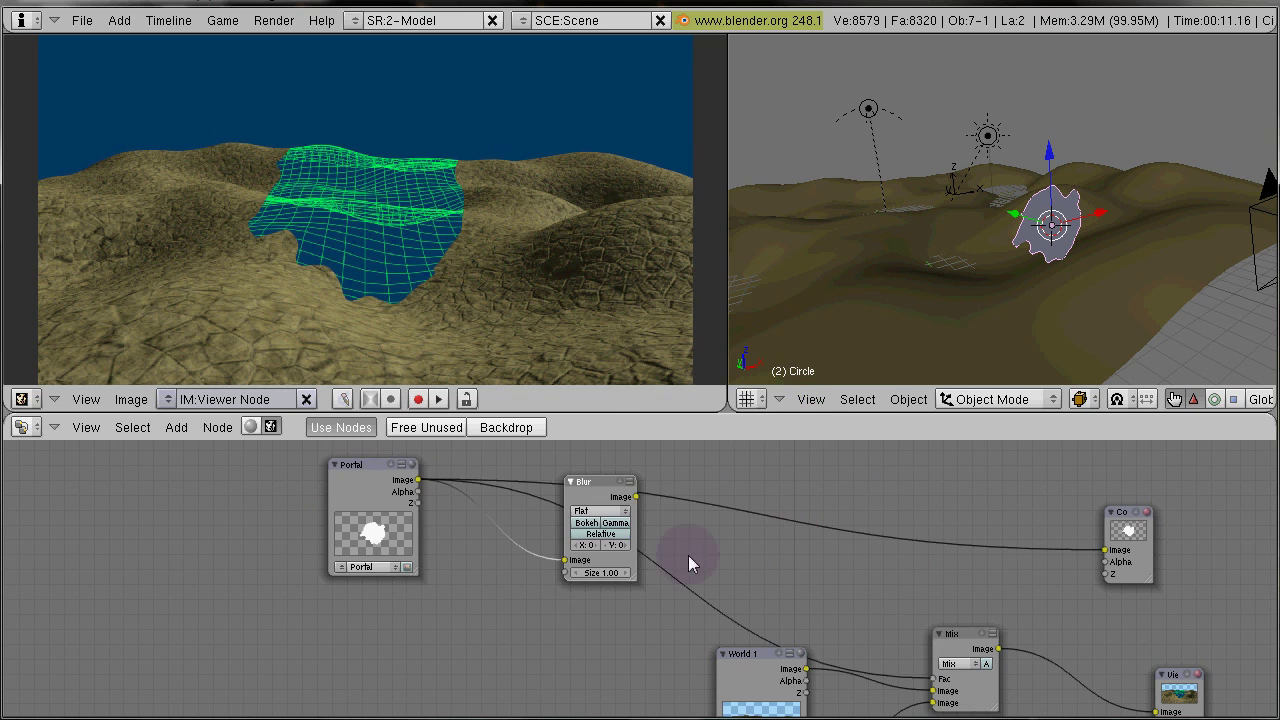
left_click(600, 511)
left_click(606, 451)
Step: Connect the Blur node's image output to the Viewer to preview the mask
scroll(714, 560, "up", 5)
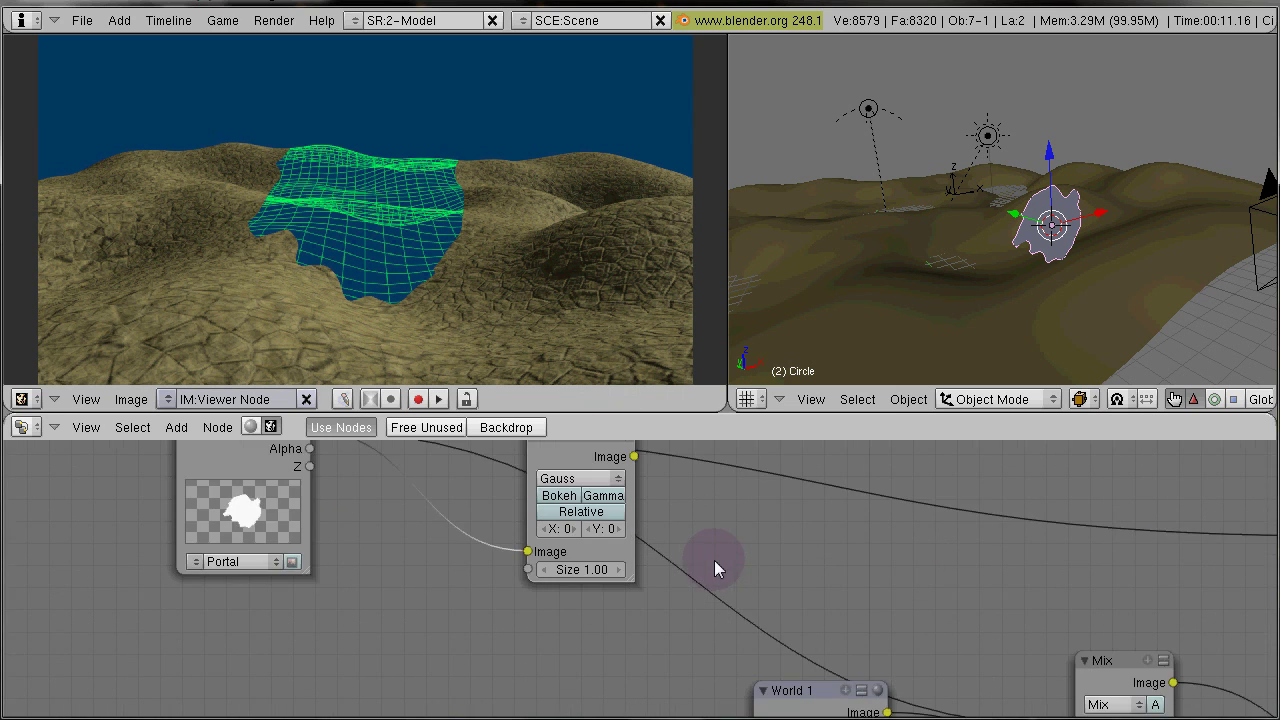
middle_click_drag(714, 560, 520, 556)
scroll(520, 529, "down", 8)
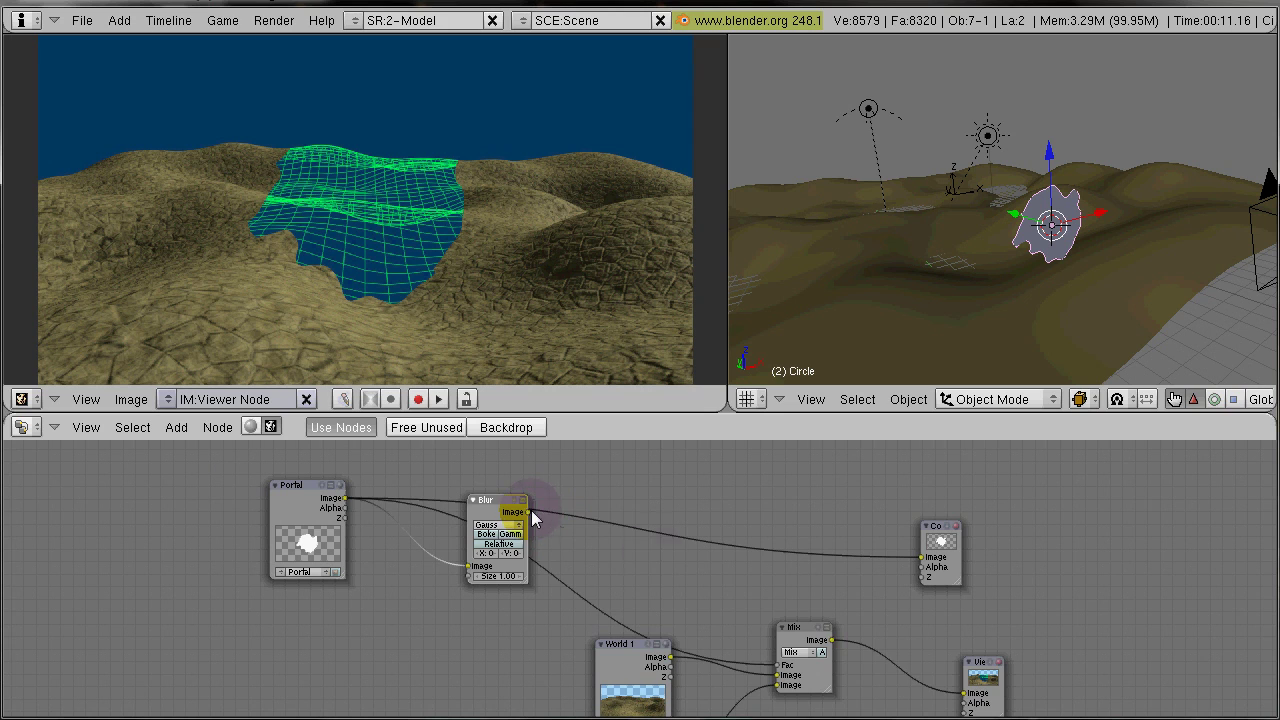
left_click_drag(529, 512, 967, 697)
Step: Set the Blur node's X and Y amounts to 100
scroll(646, 560, "up", 2)
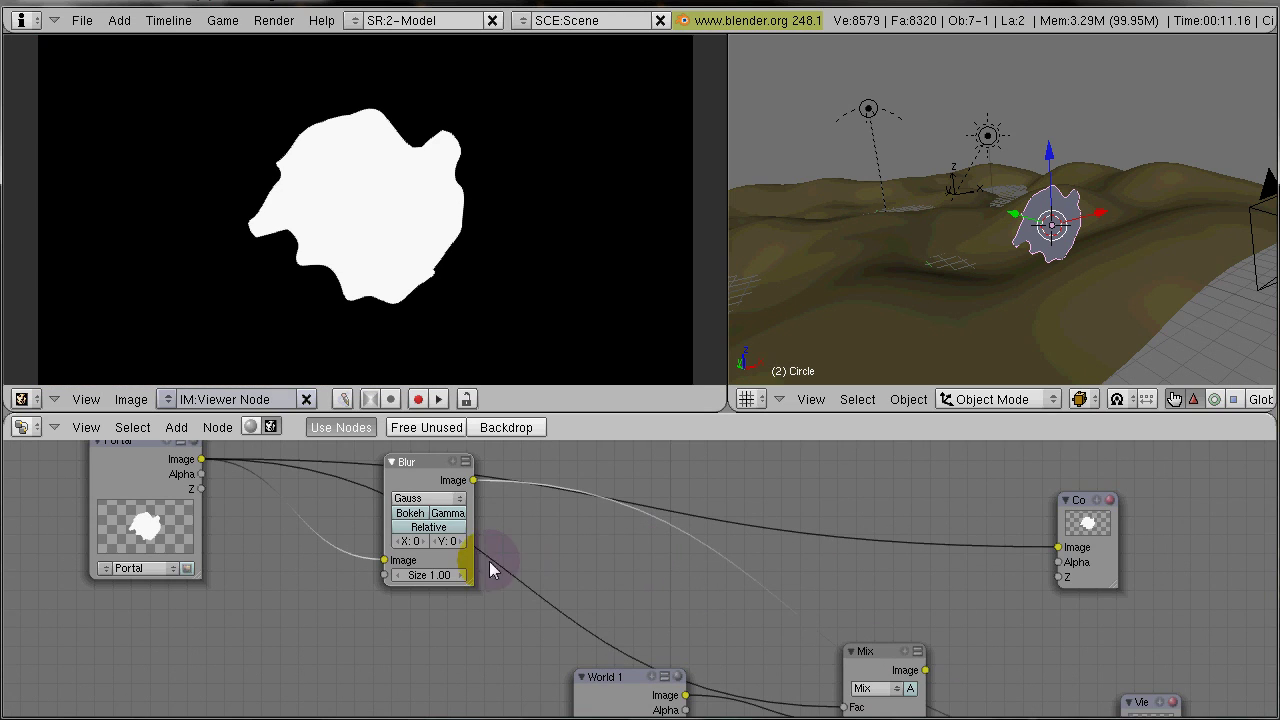
left_click(405, 541)
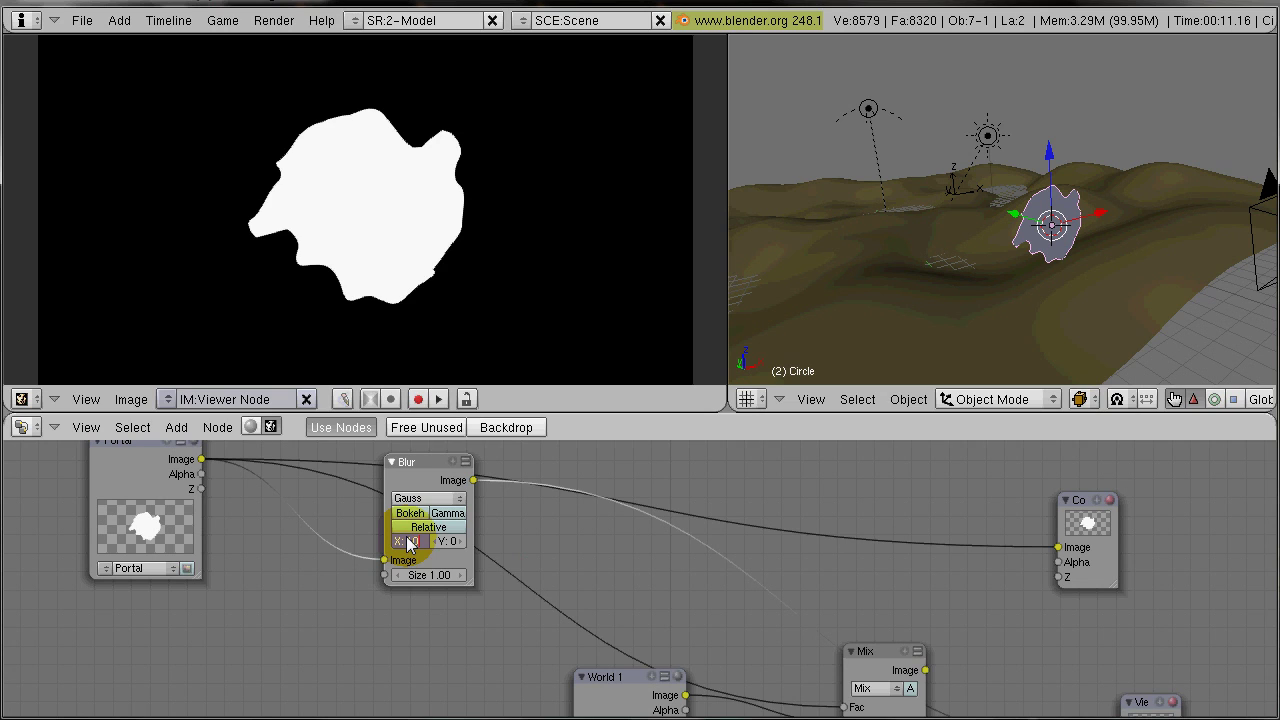
key("Return")
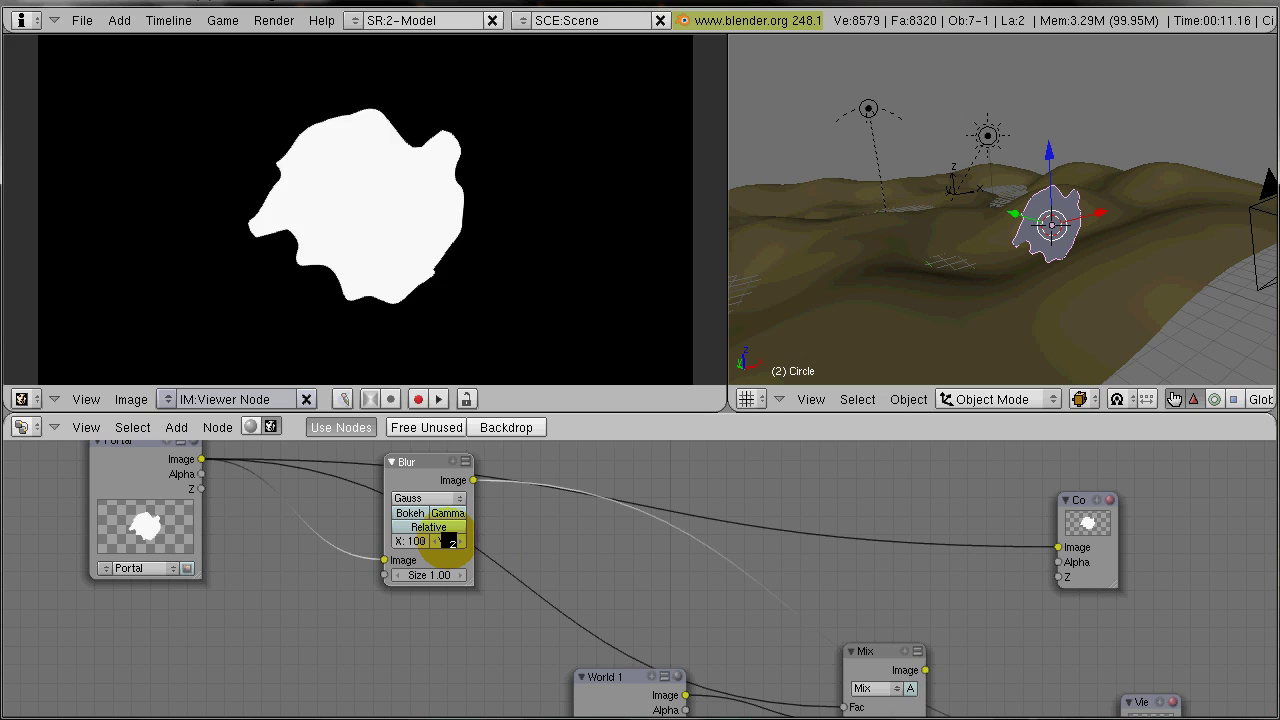
left_click(452, 541)
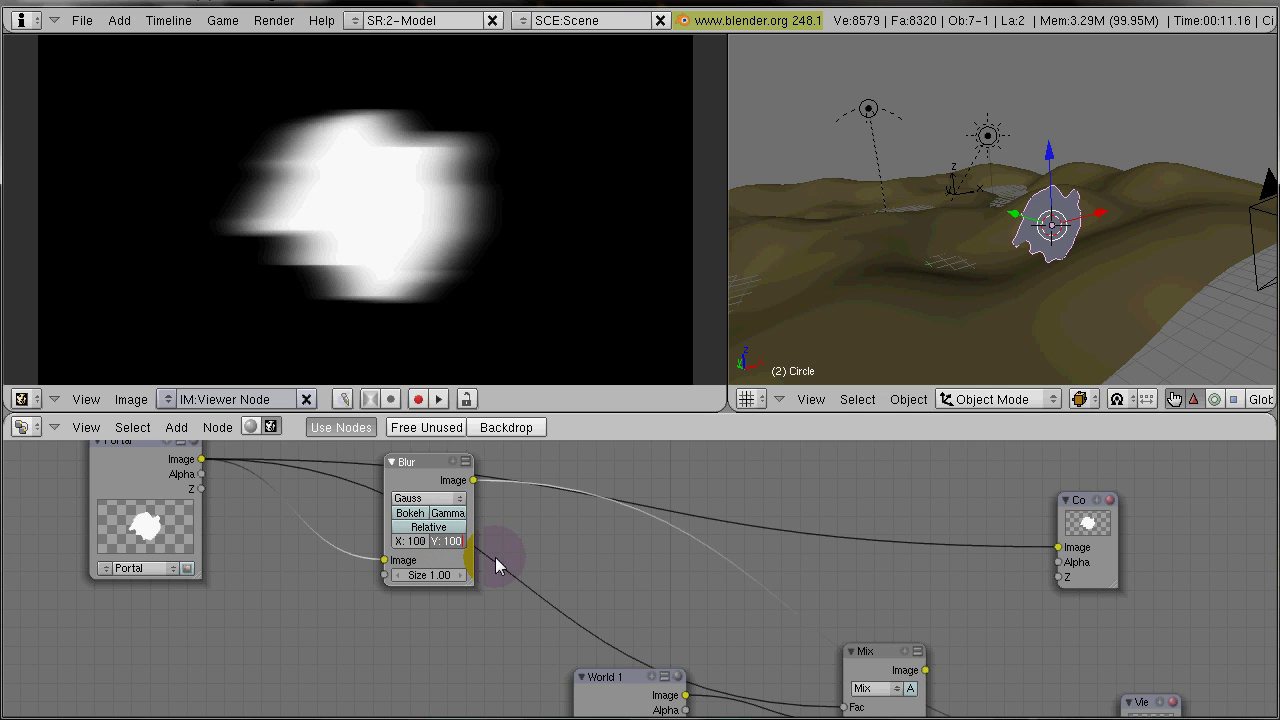
key("Return")
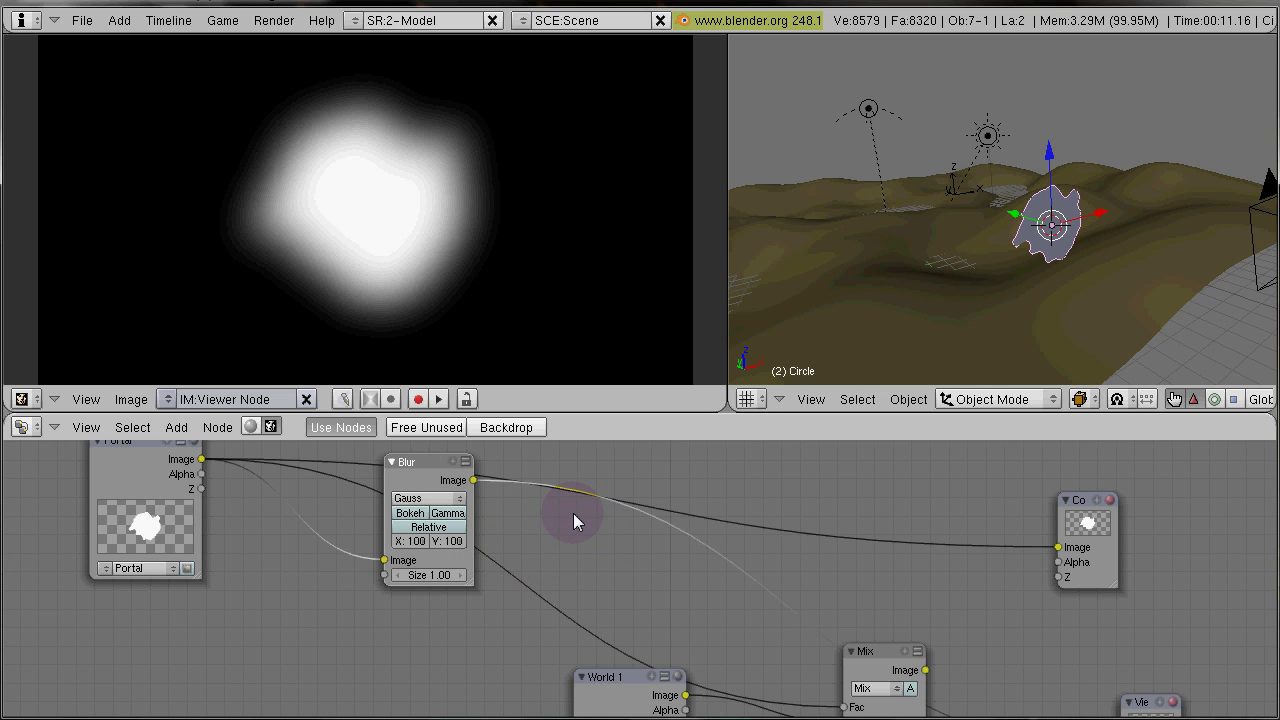
Step: Add a ColorRamp node fed by the Blur image and connect its image output to the Viewer
key("space")
mouse_move(693, 430)
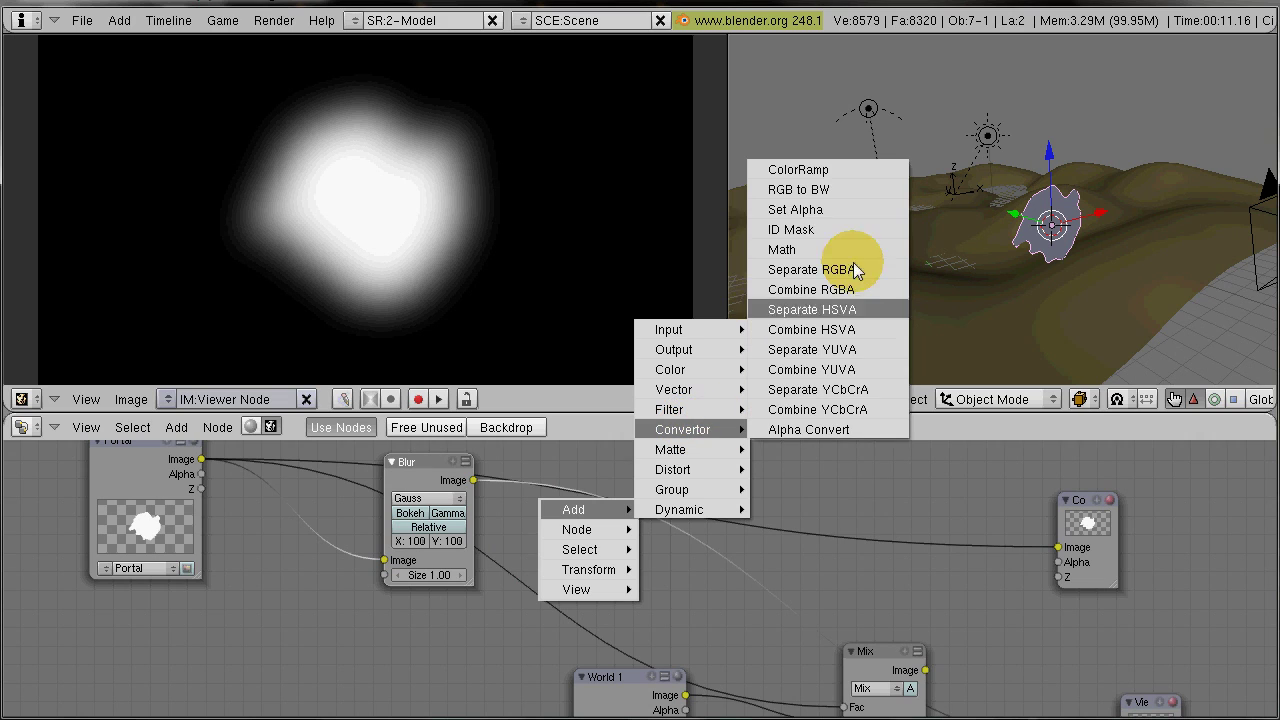
left_click(832, 170)
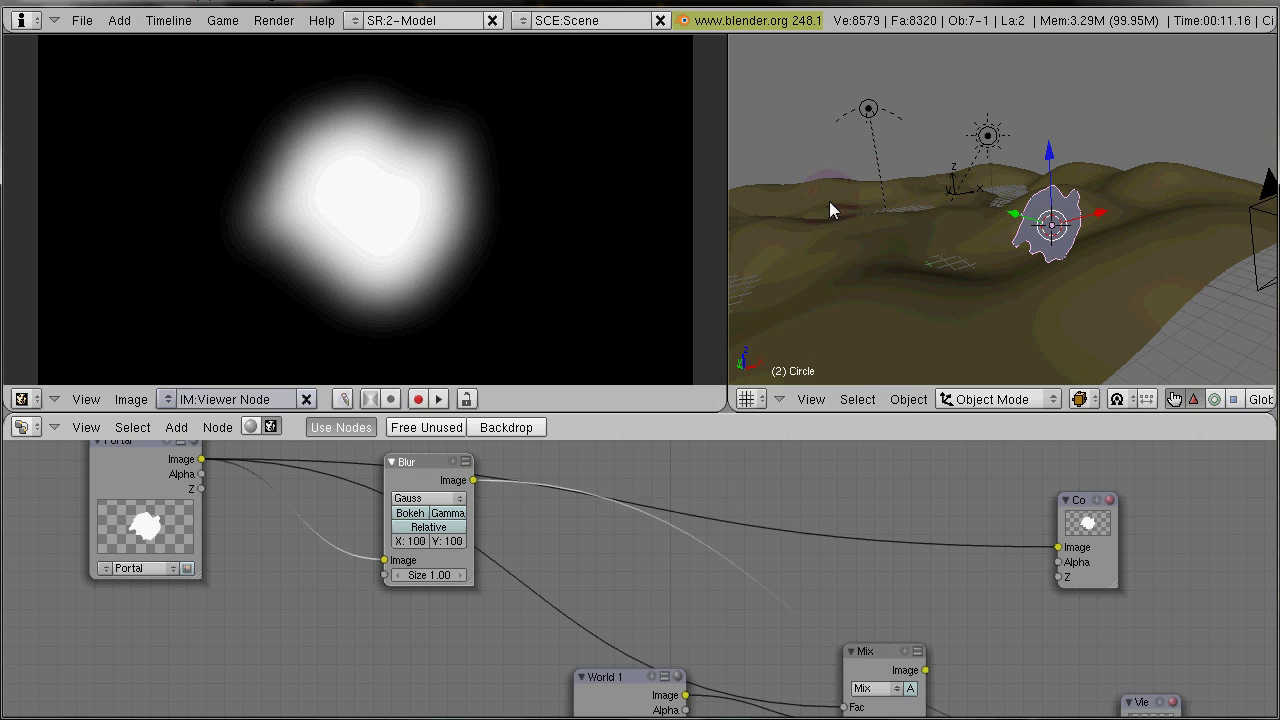
left_click_drag(474, 482, 575, 563)
middle_click_drag(805, 545, 547, 522)
left_click_drag(482, 471, 787, 679)
Step: Bring the ColorRamp's white and black stops close together near the ramp's middle to sharpen the blurred mask's edge
middle_click_drag(610, 556, 805, 609)
scroll(822, 620, "up", 2)
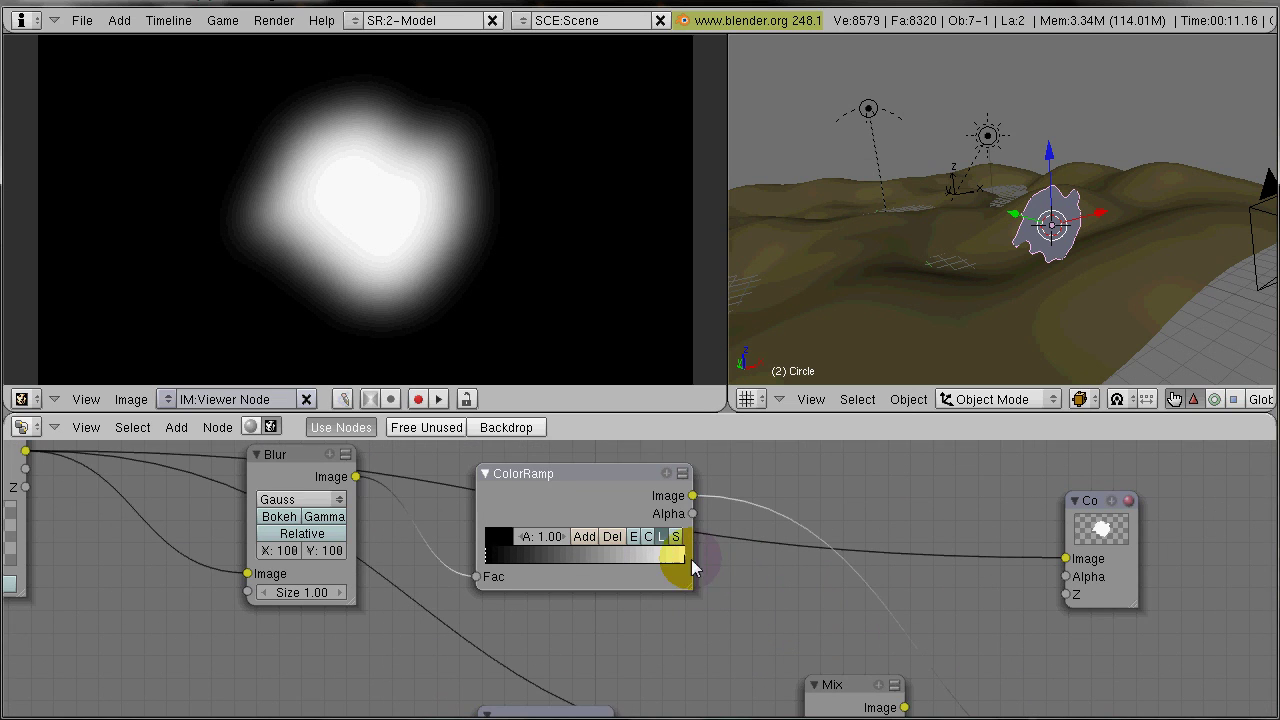
left_click_drag(683, 552, 604, 563)
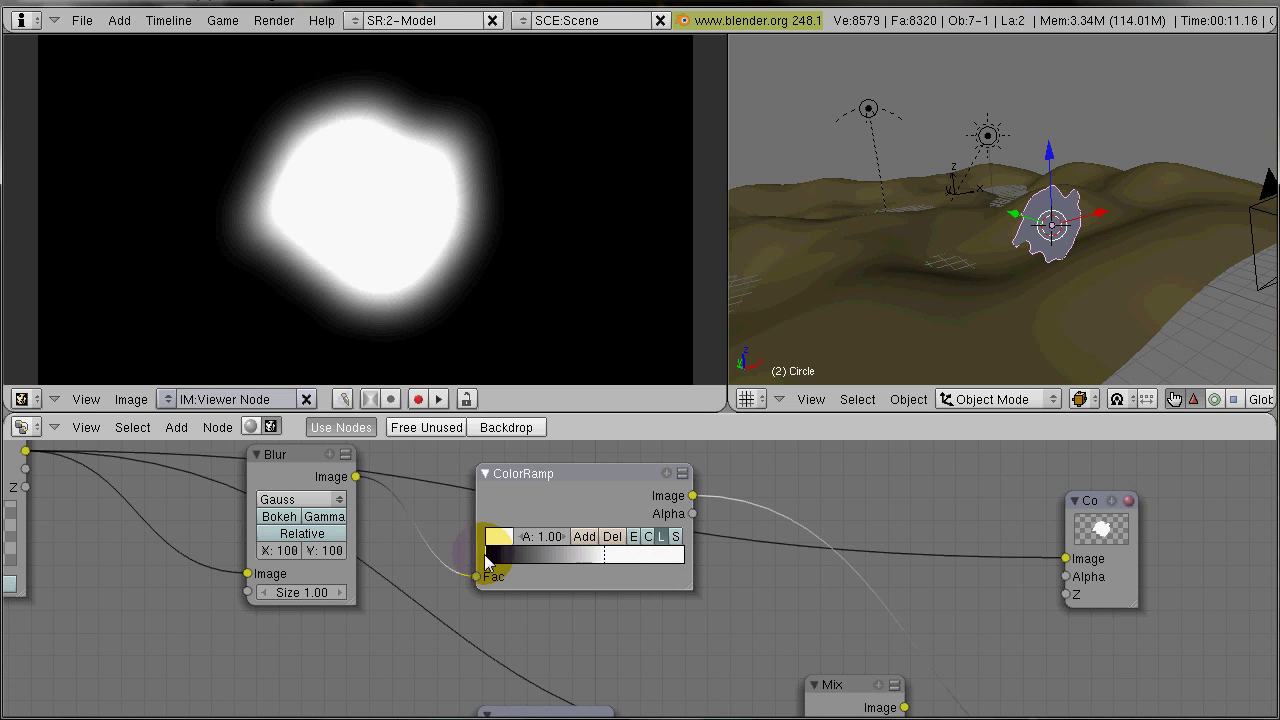
left_click_drag(488, 560, 574, 558)
Step: Connect the ColorRamp image output to the Mix node's Fac input in place of the Portal link
middle_click_drag(688, 614, 518, 565)
scroll(518, 565, "down", 1)
left_click_drag(676, 618, 700, 606)
left_click_drag(549, 461, 662, 659)
left_click_drag(478, 461, 478, 518)
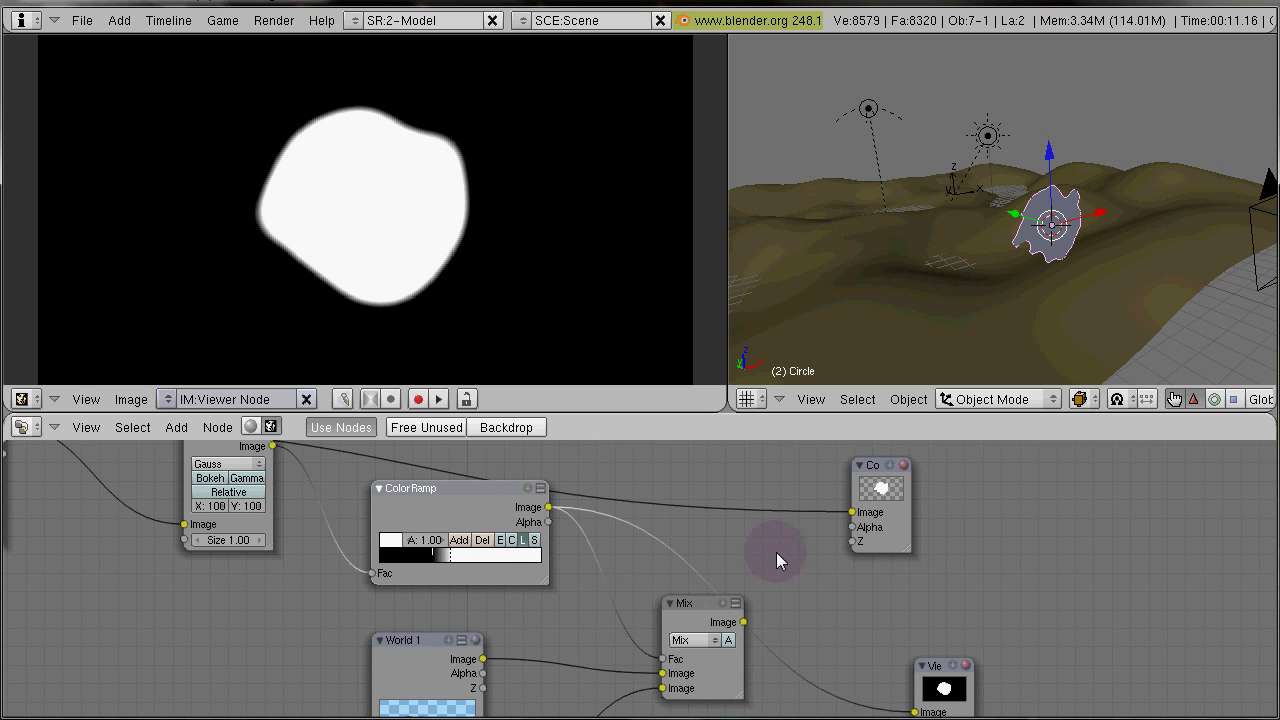
Step: Connect the Mix output to the Viewer and inspect the soft edge where the two worlds blend
middle_click_drag(771, 552, 623, 619)
left_click_drag(623, 619, 736, 672)
scroll(304, 260, "up", 5)
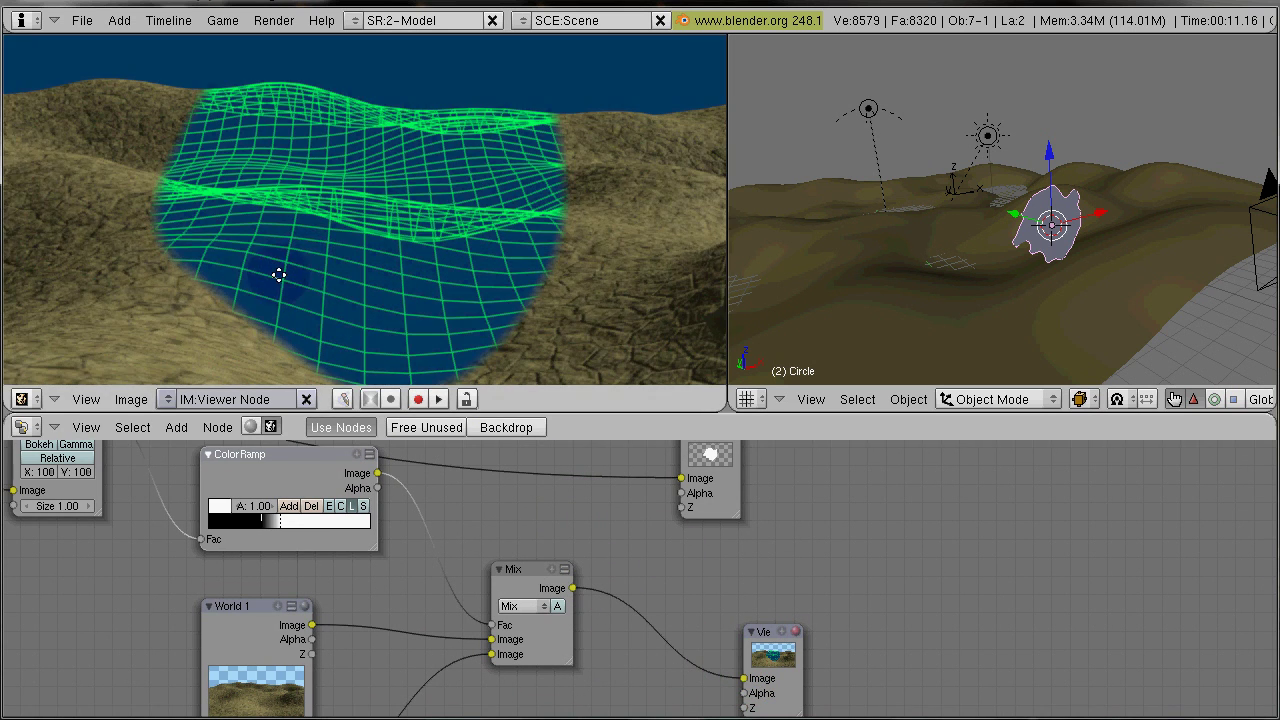
scroll(337, 290, "up", 2)
scroll(336, 286, "down", 6)
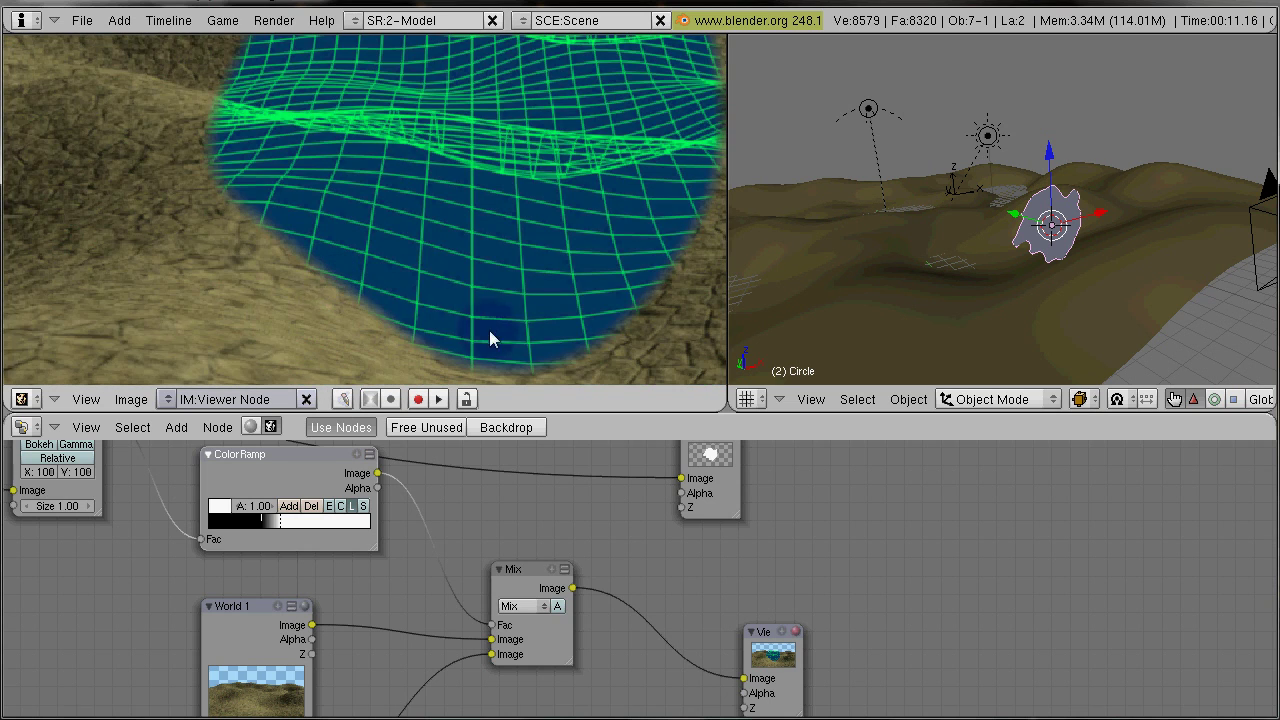
Step: Duplicate the ColorRamp node above the original and connect the Blur image output to the copy's Fac input
middle_click_drag(619, 500, 757, 634)
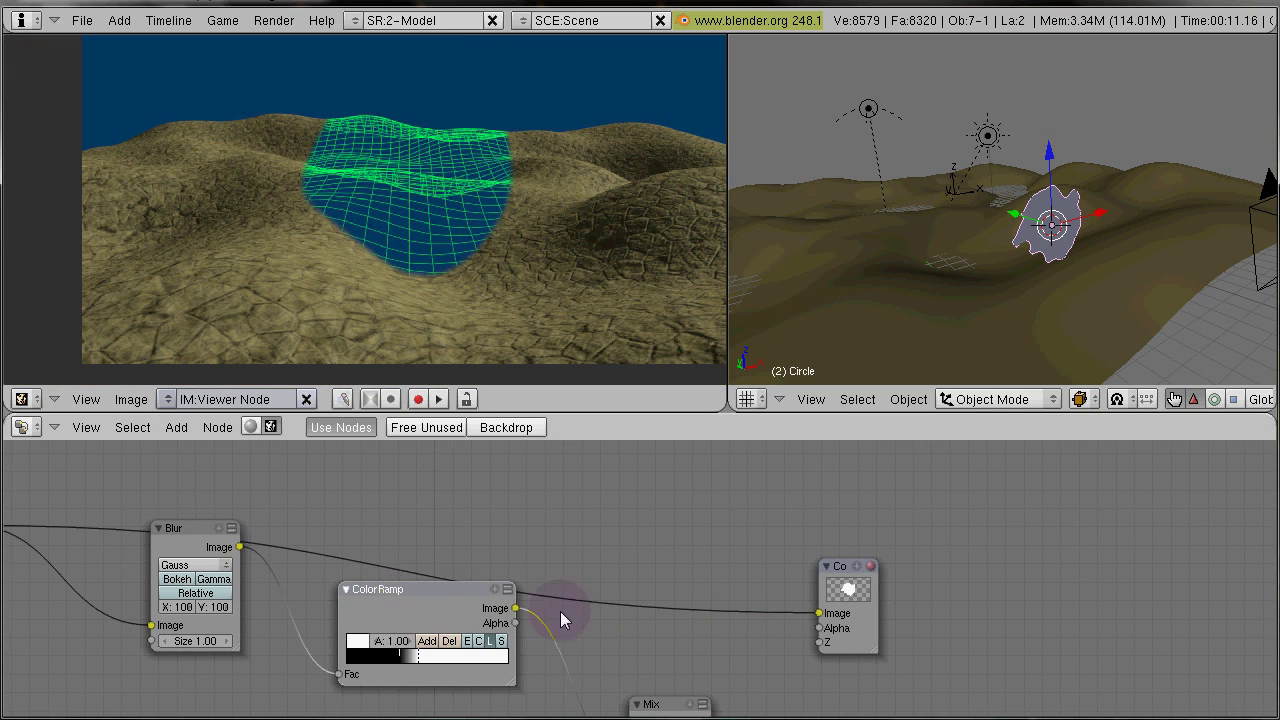
key("shift+d")
left_click(576, 468)
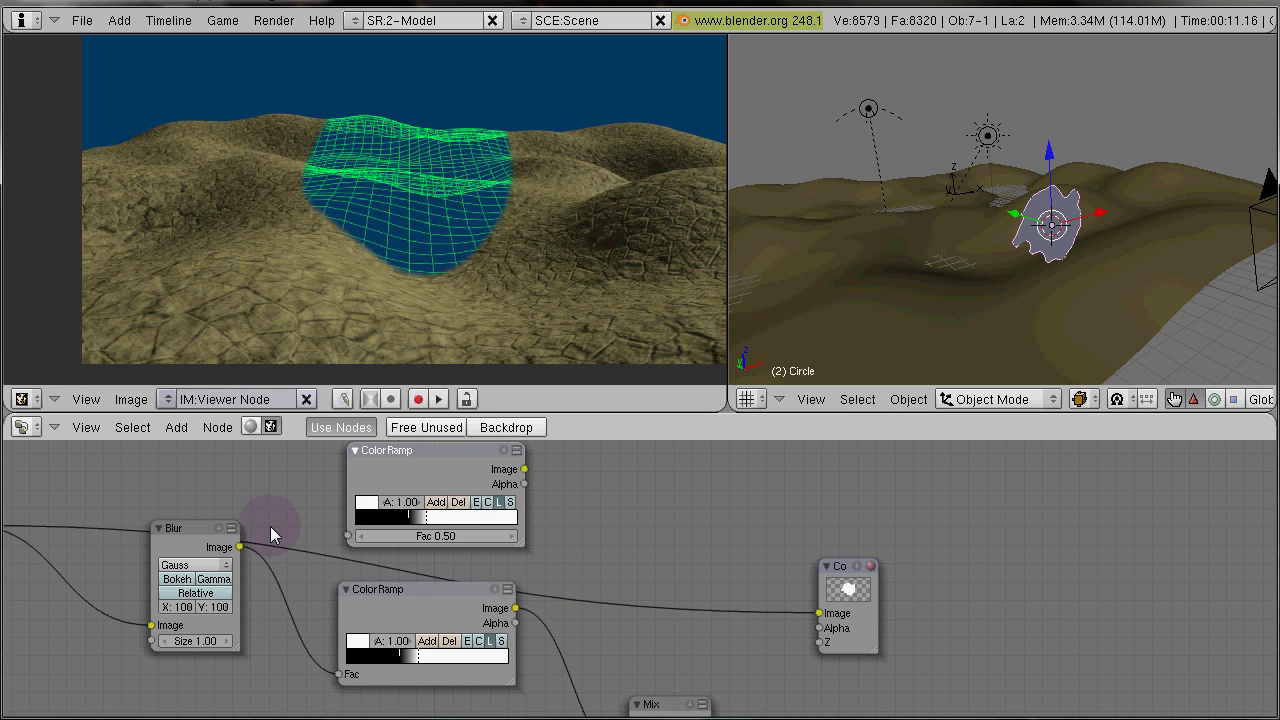
left_click_drag(245, 556, 346, 536)
middle_click_drag(699, 552, 562, 555)
scroll(600, 557, "down", 1)
left_click(168, 547)
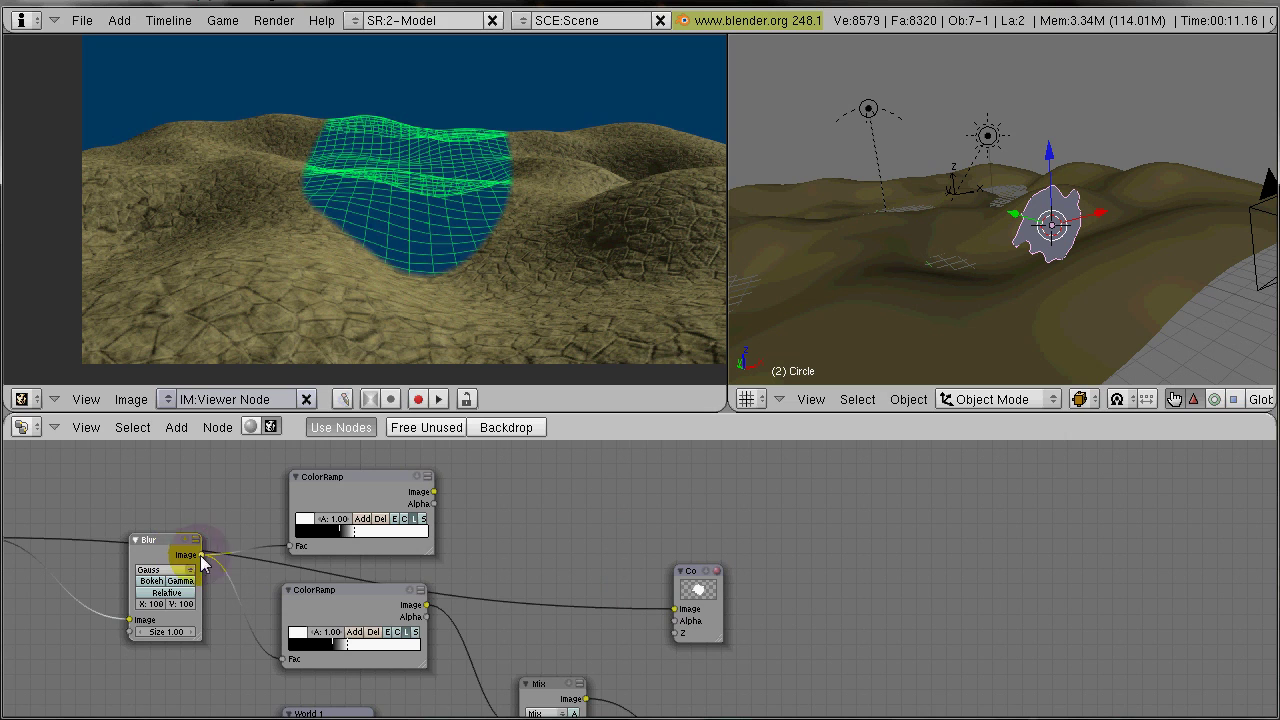
Step: Move the Viewer node beside the duplicated ColorRamp and connect the duplicate's Image output to it
middle_click_drag(671, 588, 590, 552)
left_click_drag(661, 698, 518, 452)
middle_click_drag(342, 445, 368, 524)
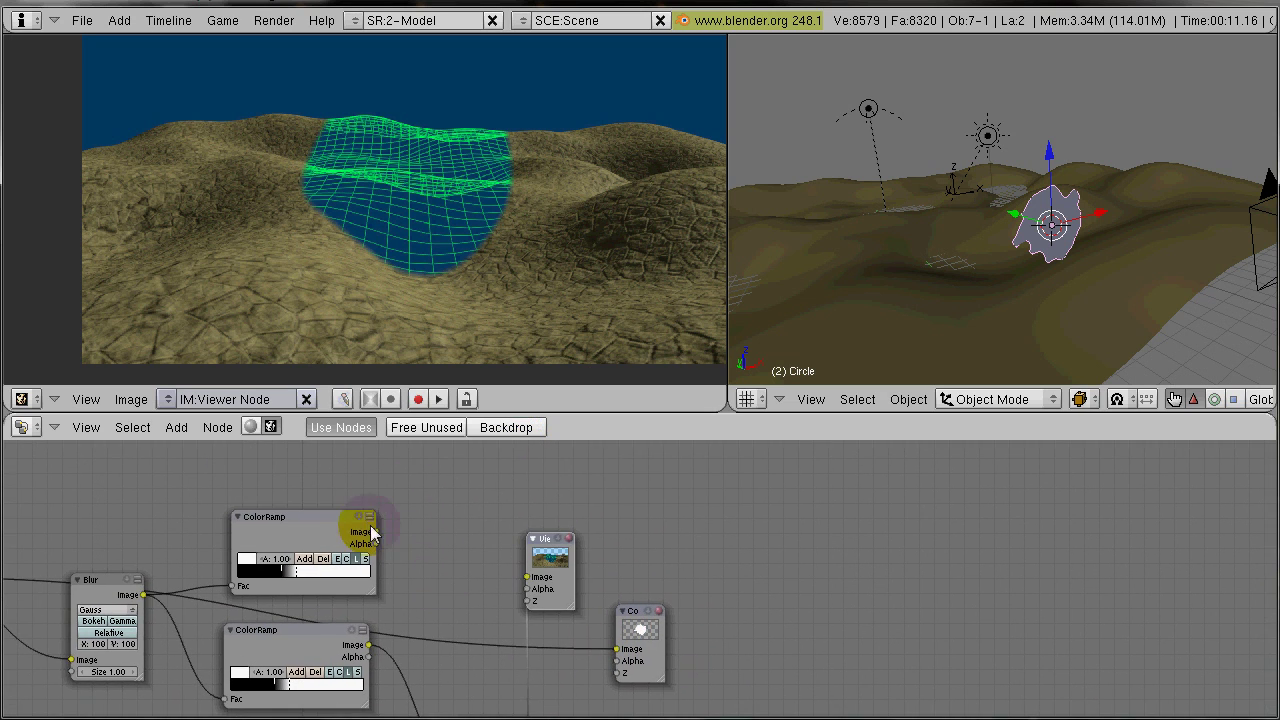
left_click_drag(368, 530, 527, 577)
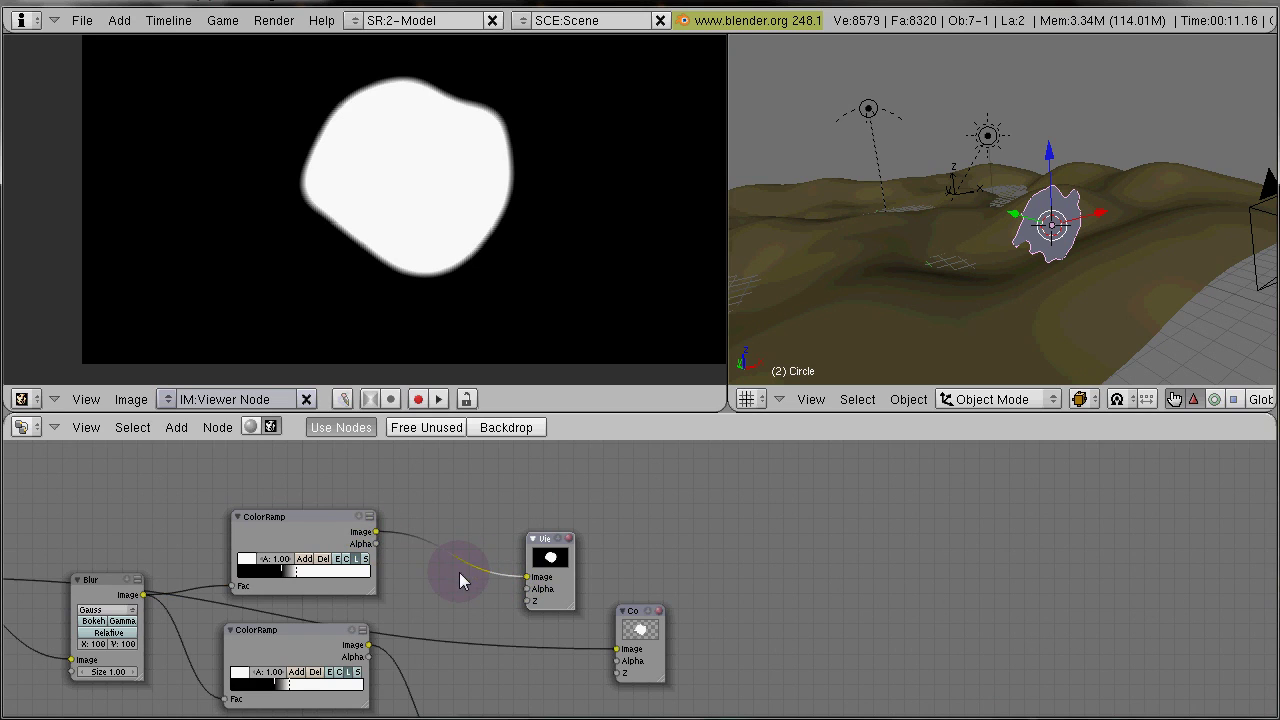
Step: Add a third stop to the duplicated ColorRamp beyond the white one and set its colour to black
scroll(459, 572, "up", 3)
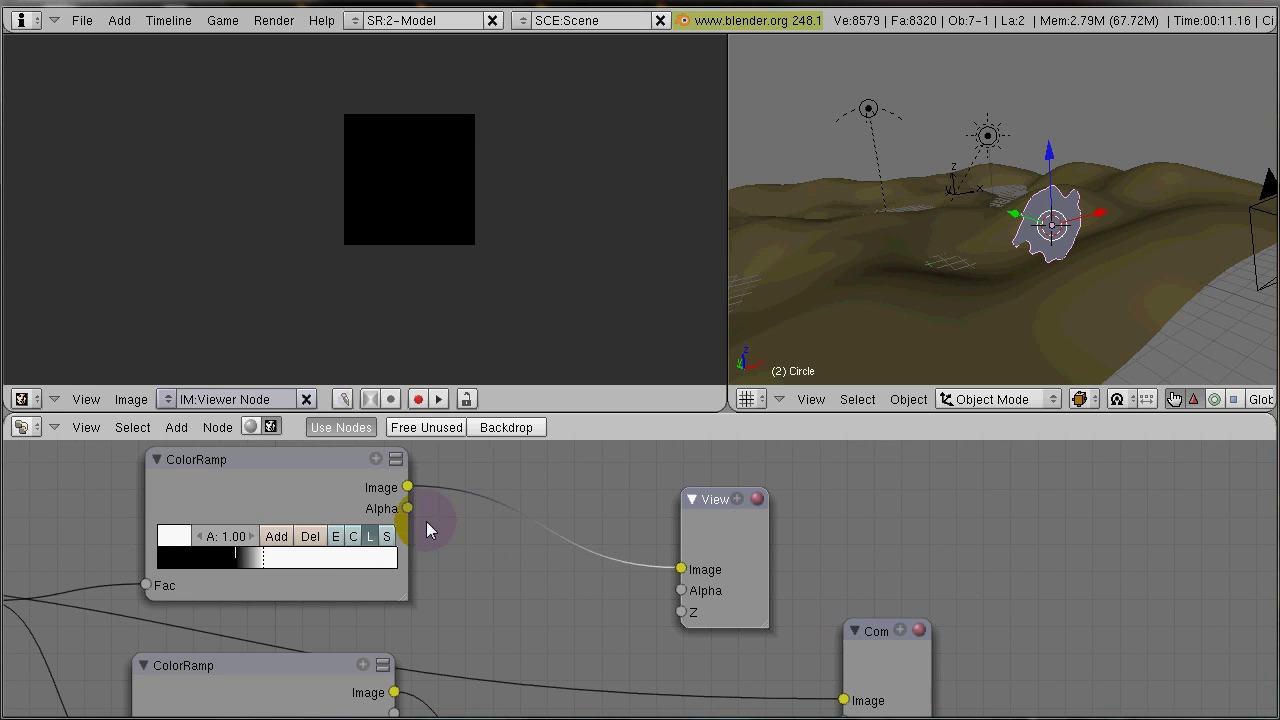
left_click(279, 536)
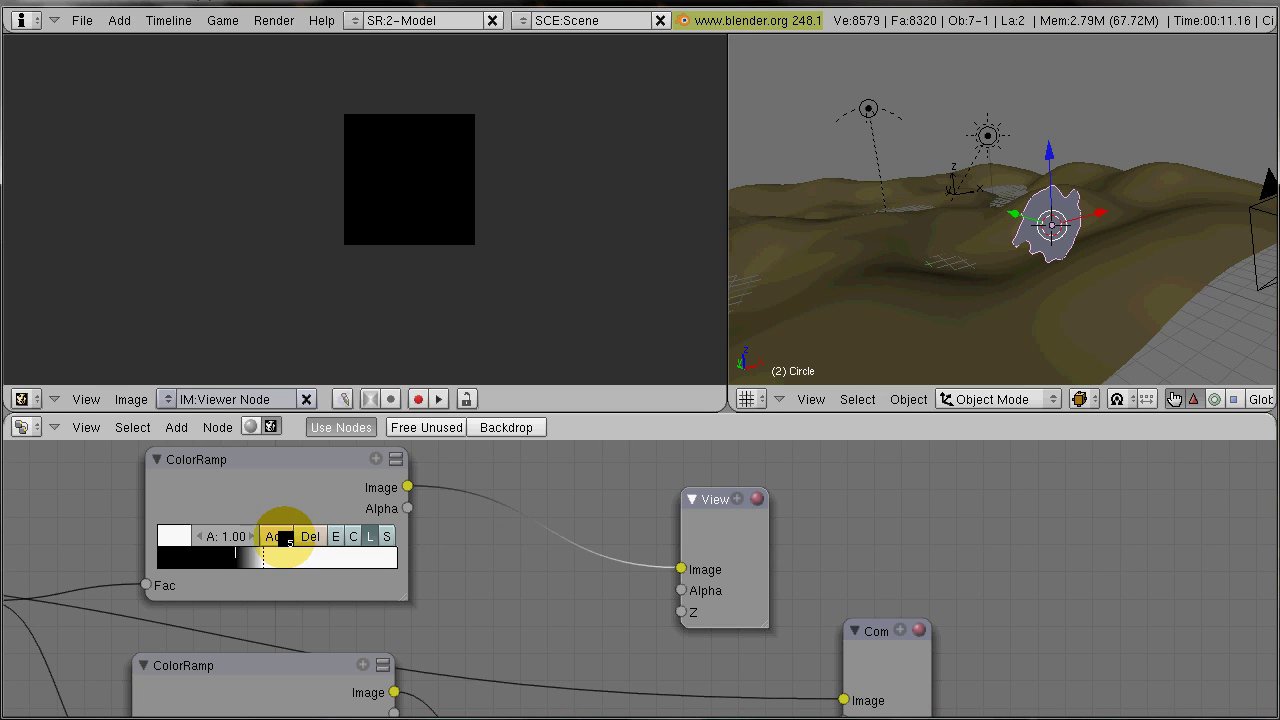
left_click(280, 537)
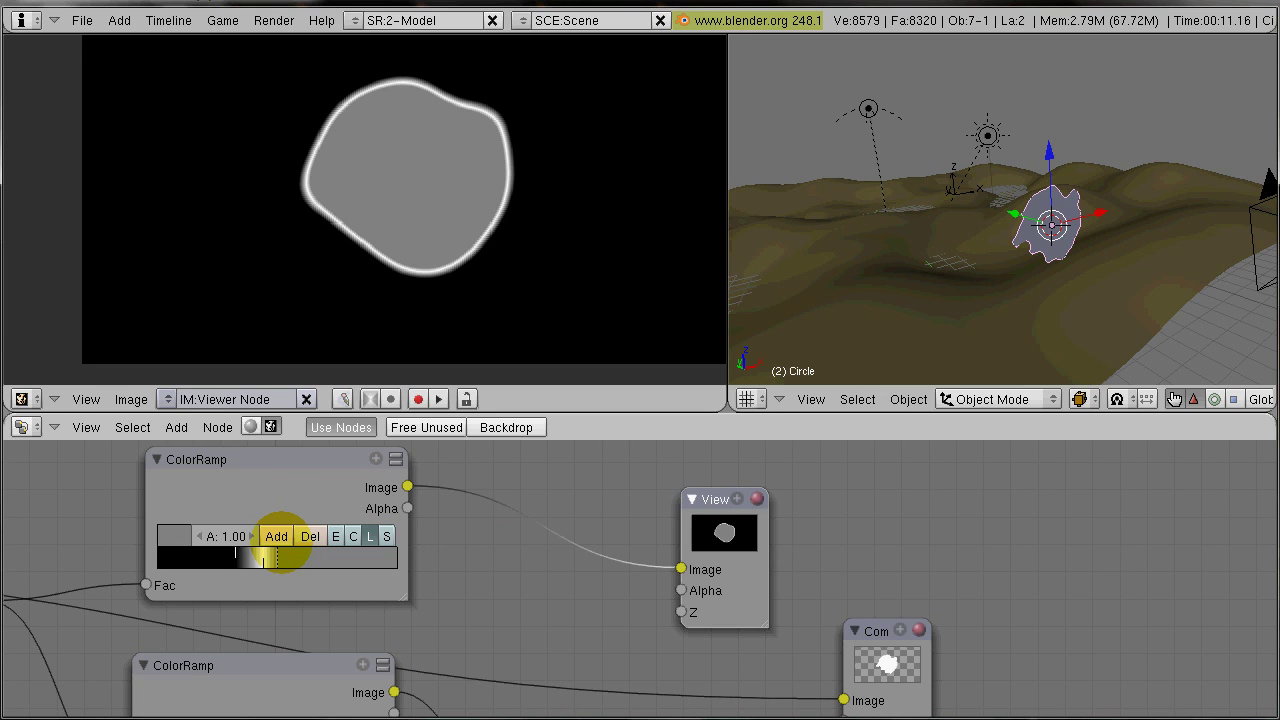
left_click(165, 536)
left_click_drag(168, 485, 123, 557)
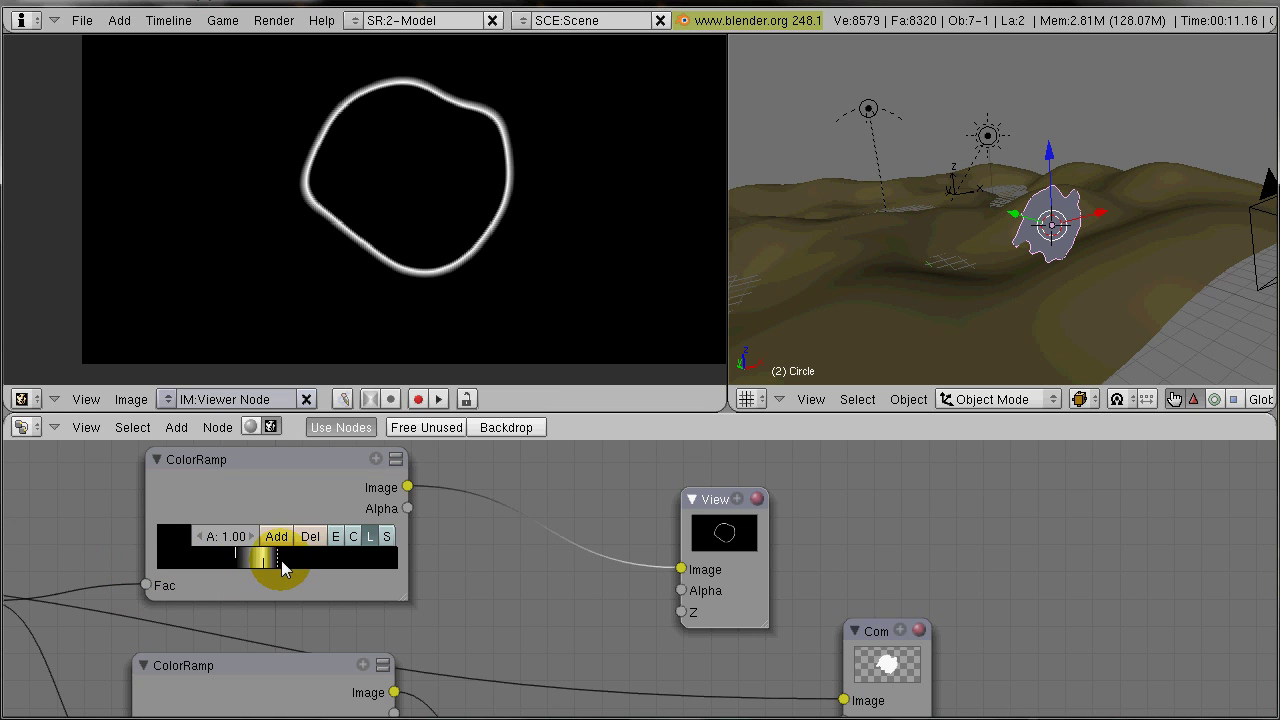
Step: Spread the two black stops of the duplicated ColorRamp away from the central white stop to widen the soft ring
left_click_drag(285, 560, 345, 575)
left_click_drag(236, 558, 171, 571)
left_click_drag(332, 557, 357, 560)
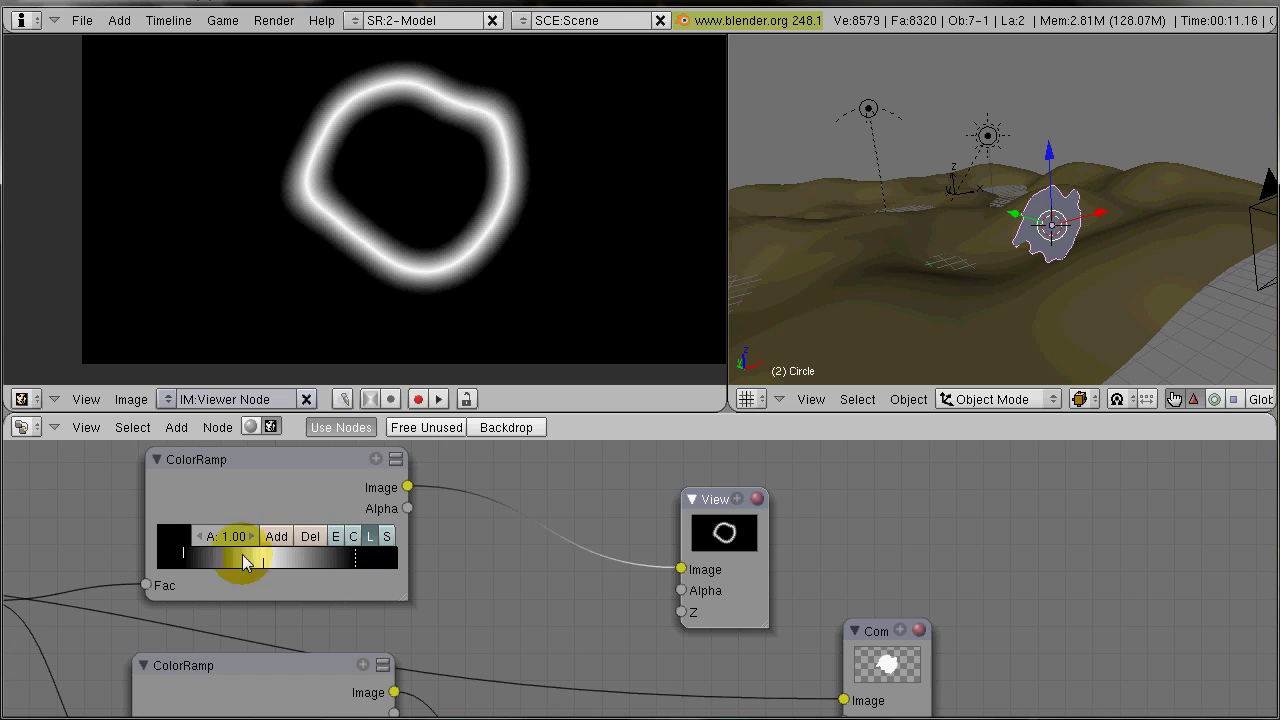
mouse_move(203, 553)
left_mouse_down()
mouse_move(177, 543)
mouse_move(189, 549)
left_mouse_up()
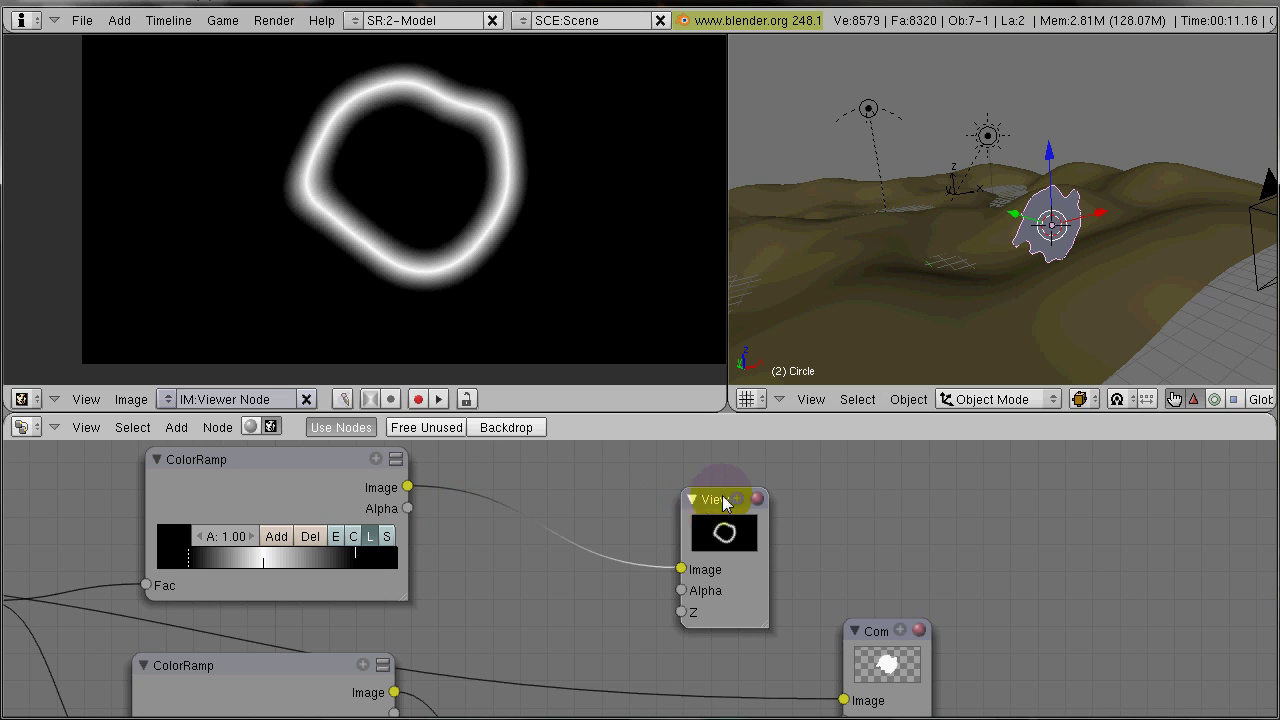
Step: Insert a new ColorRamp between the ring's ColorRamp and the Viewer, linking the ring image to its Fac and its Image to the Viewer
left_click_drag(711, 500, 947, 467)
middle_click_drag(634, 500, 552, 545)
left_click(188, 513)
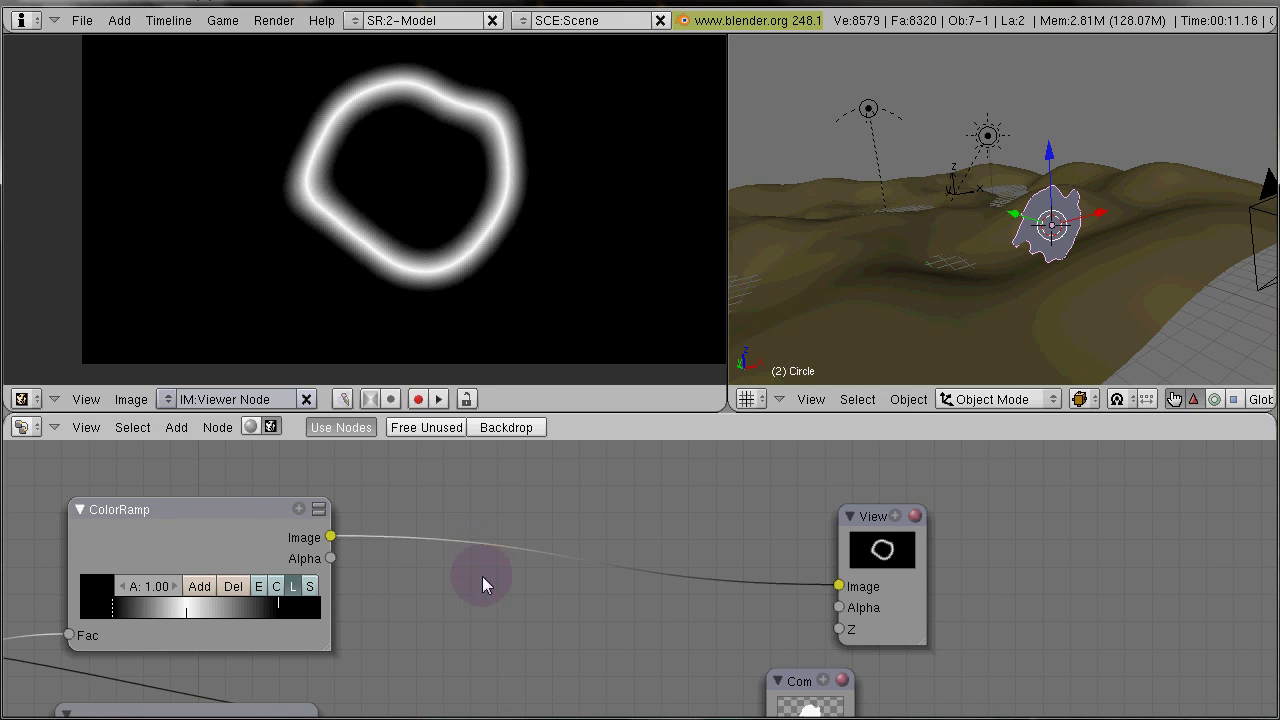
key("space")
mouse_move(586, 502)
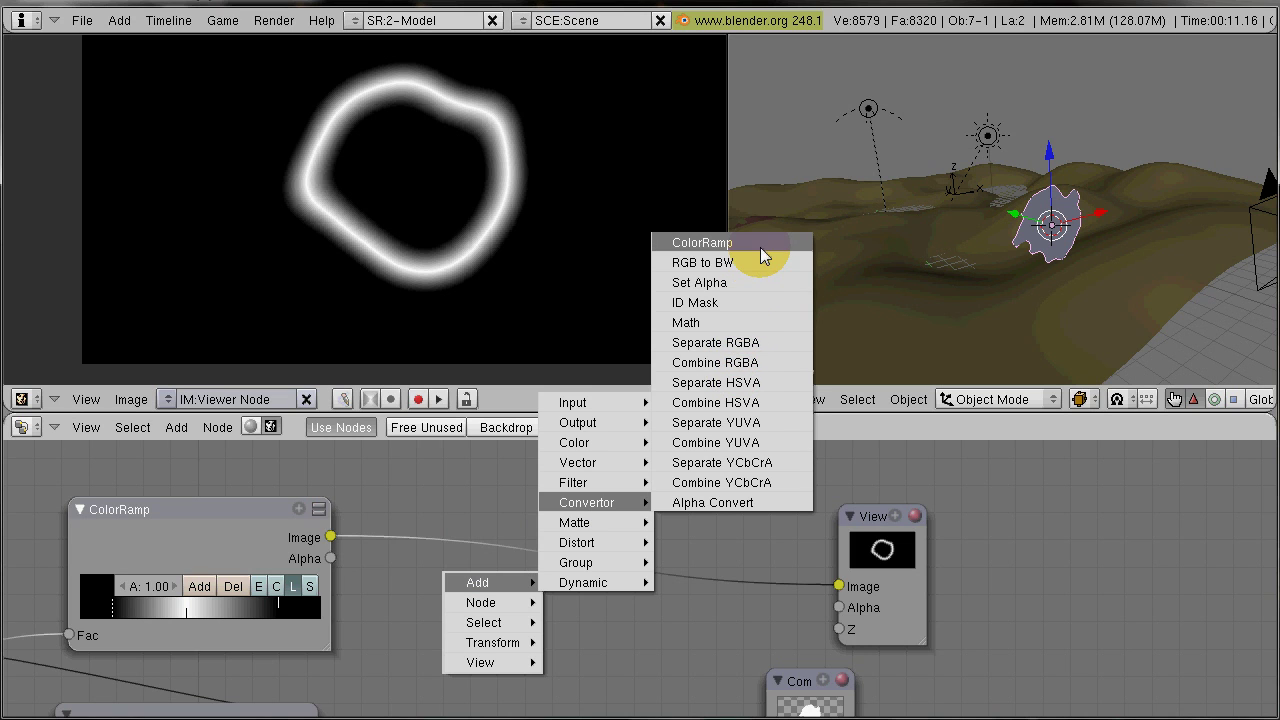
left_click(704, 243)
left_click_drag(331, 537, 477, 659)
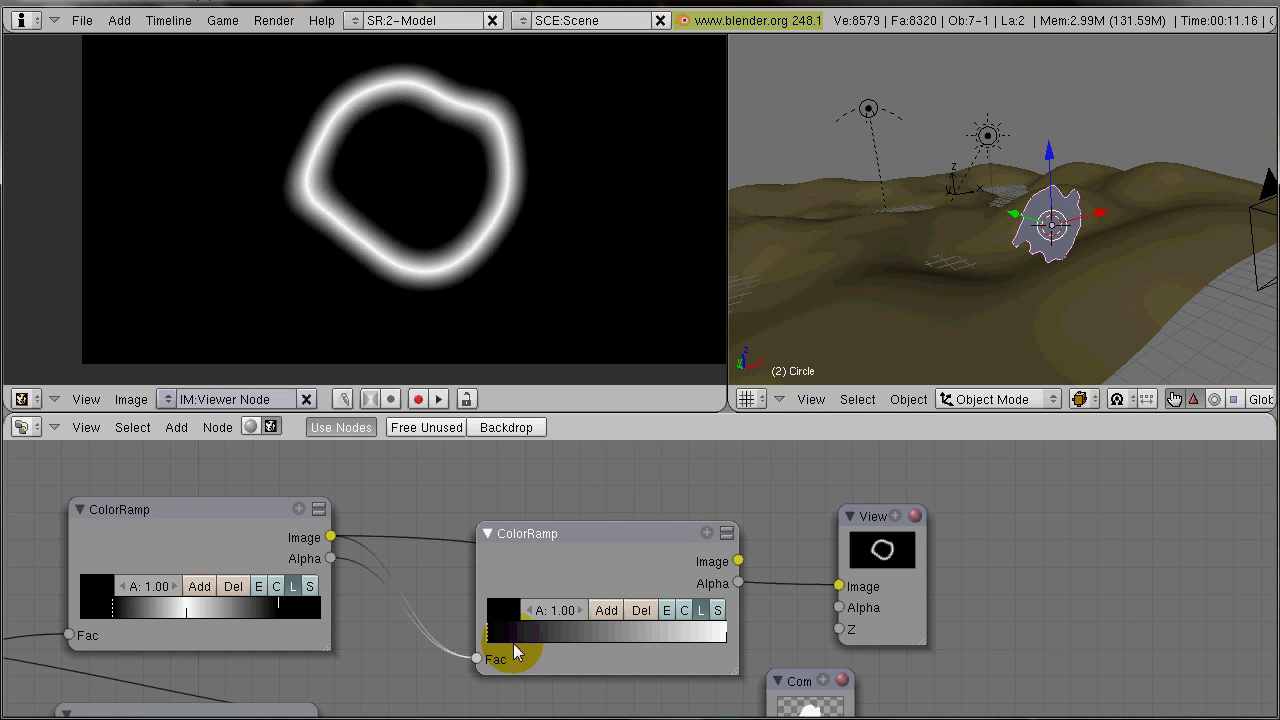
left_click_drag(738, 560, 848, 592)
left_click_drag(620, 563, 604, 532)
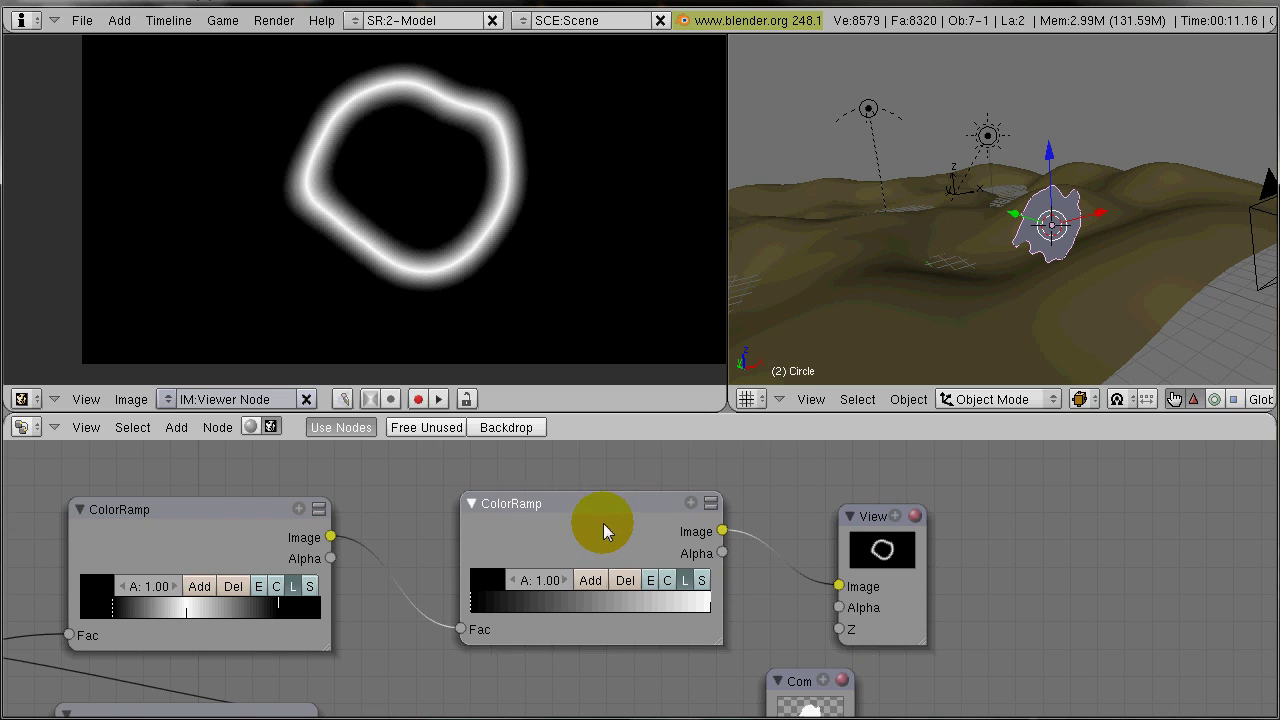
Step: Add a middle stop to the new ColorRamp, colour it blue, and fine-tune the white and blue stop positions
left_click(592, 586)
left_click(498, 580)
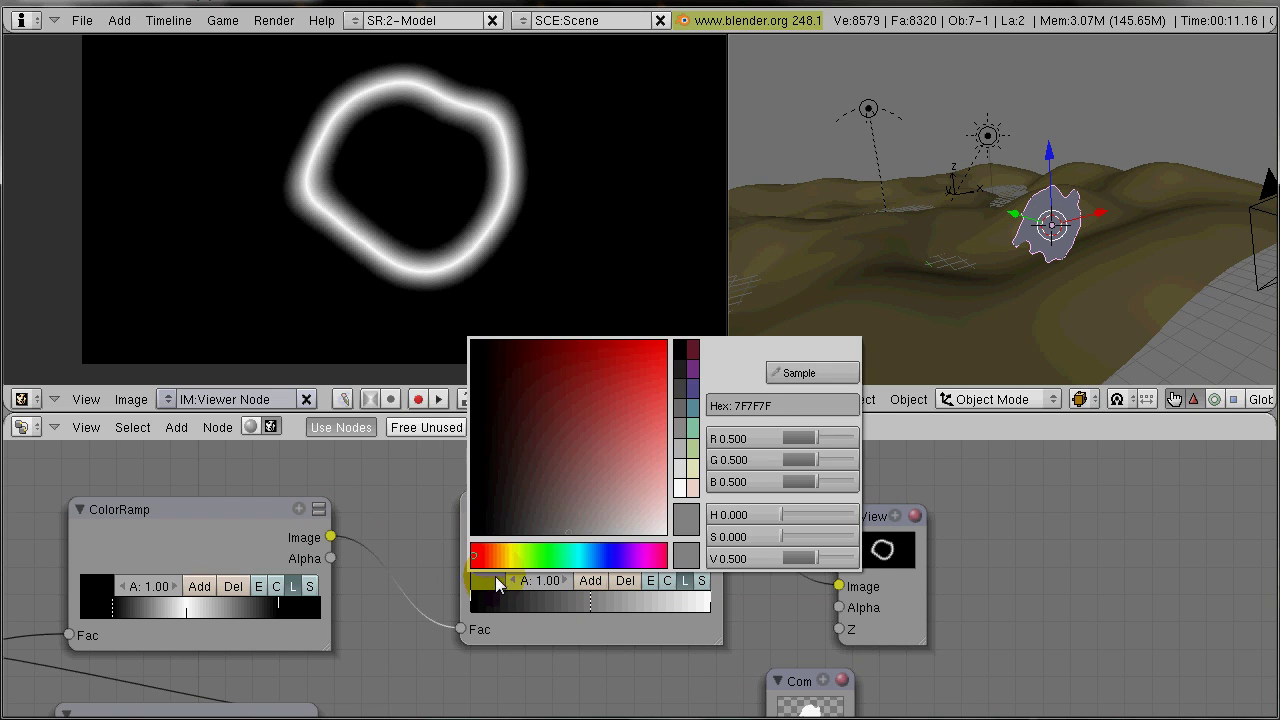
left_click(559, 554)
left_click(597, 449)
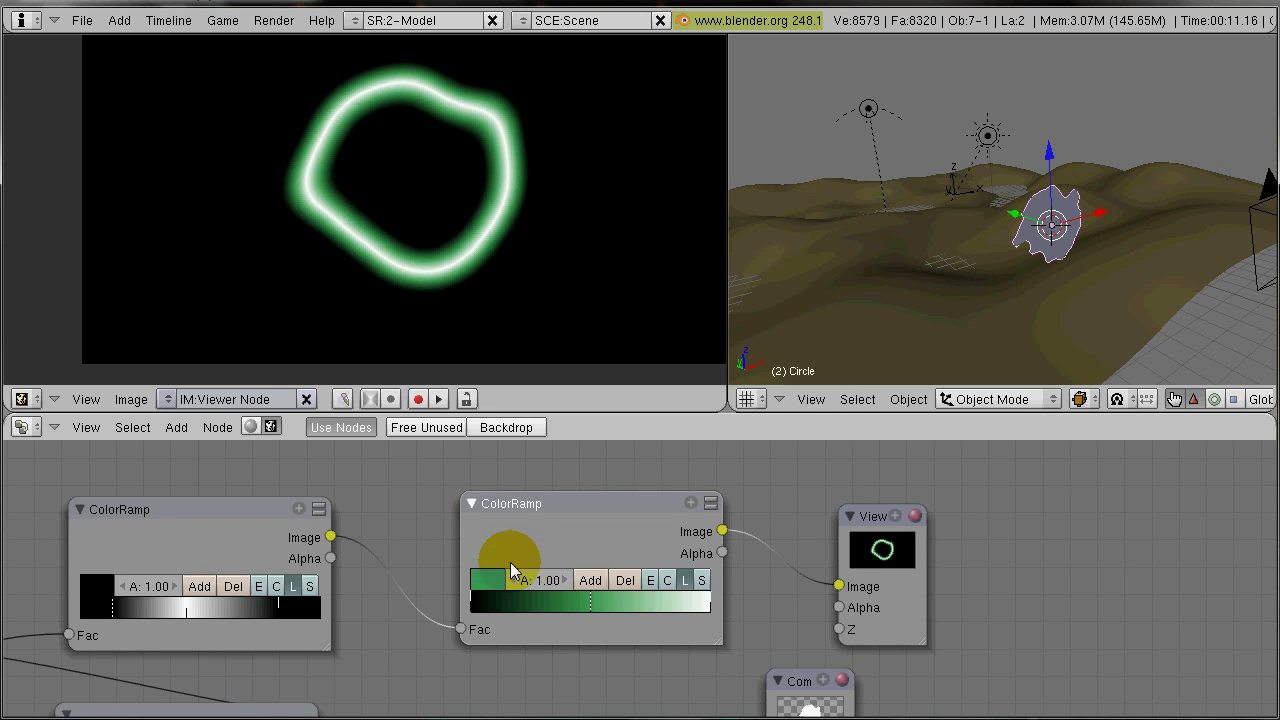
left_click(497, 575)
left_click_drag(563, 555, 584, 558)
key("Return")
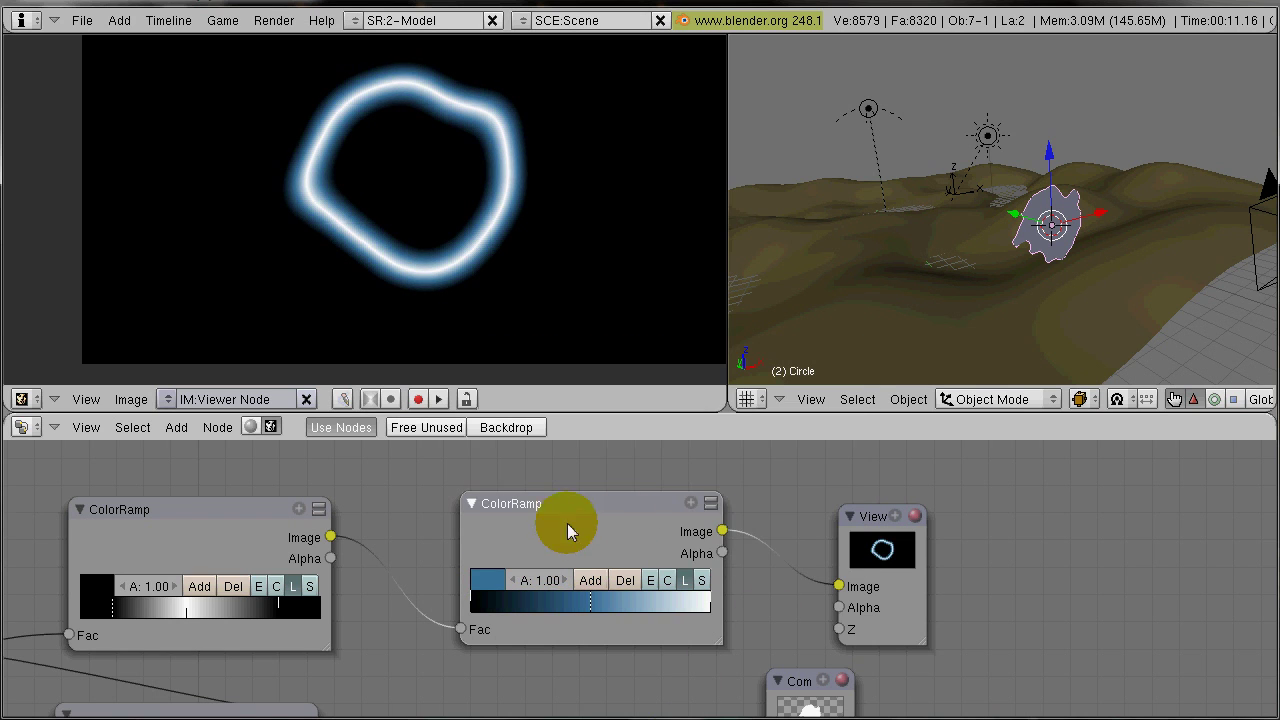
left_click(702, 602)
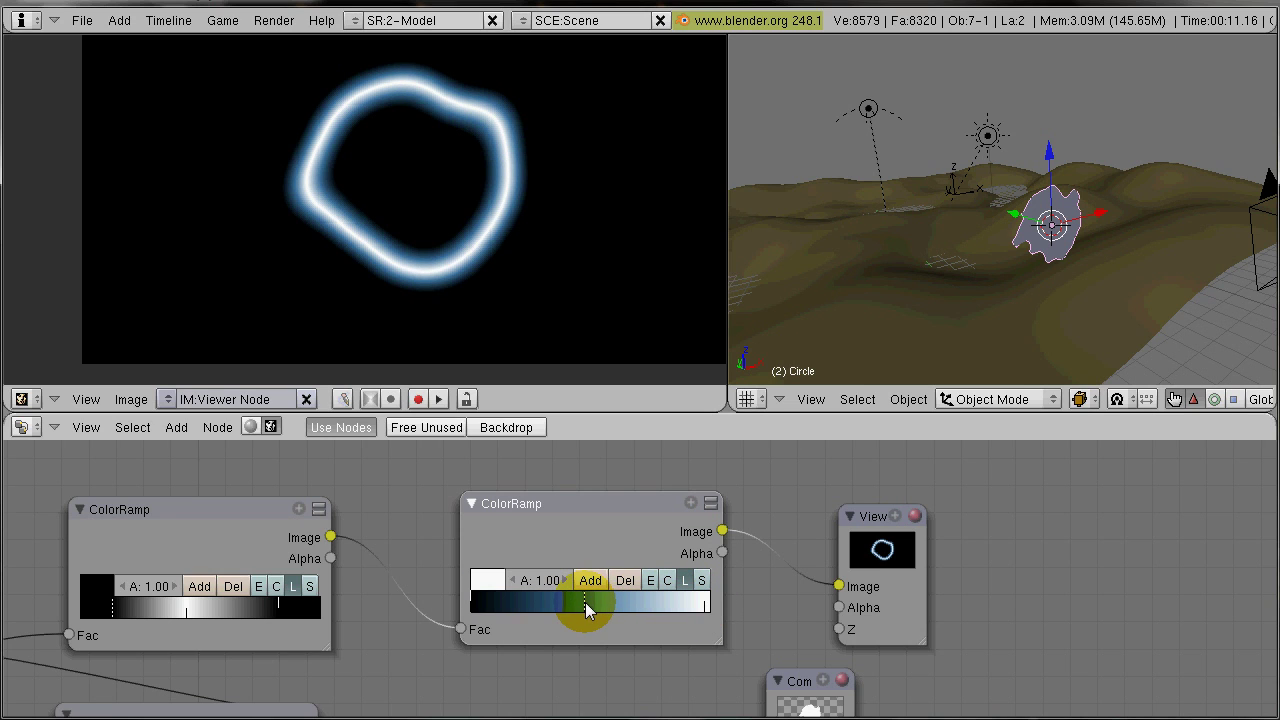
mouse_move(585, 603)
left_mouse_down()
mouse_move(603, 602)
mouse_move(589, 602)
left_mouse_up()
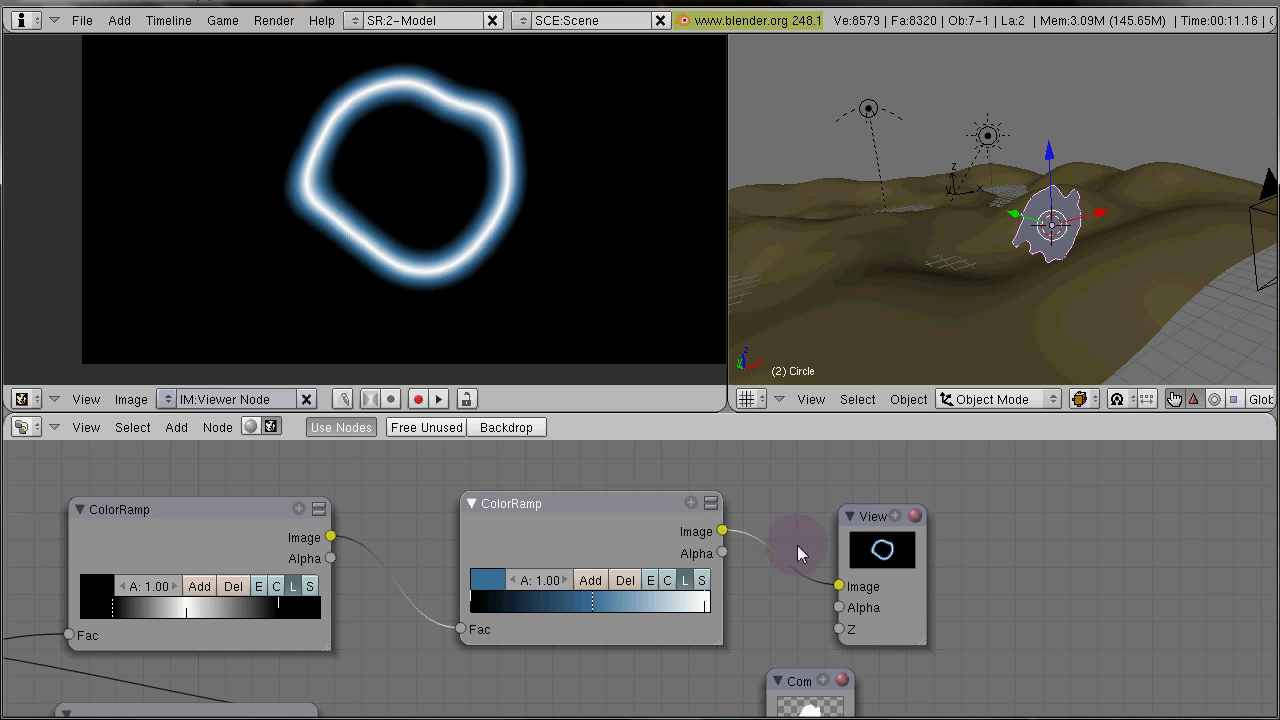
Step: Make room after the blue ColorRamp and insert a Set Alpha node between its Image output and the Viewer
left_click_drag(862, 517, 1017, 507)
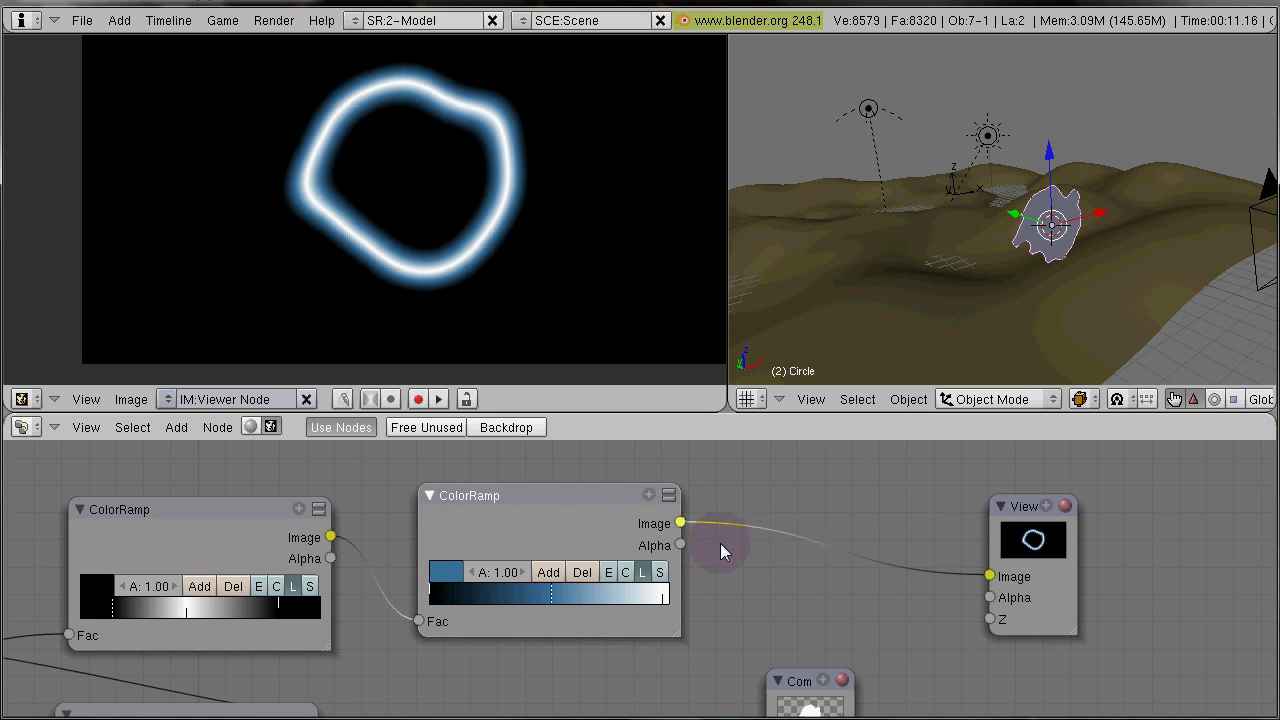
scroll(714, 557, "down", 2)
left_click_drag(637, 655, 880, 672)
middle_click_drag(683, 649, 653, 644)
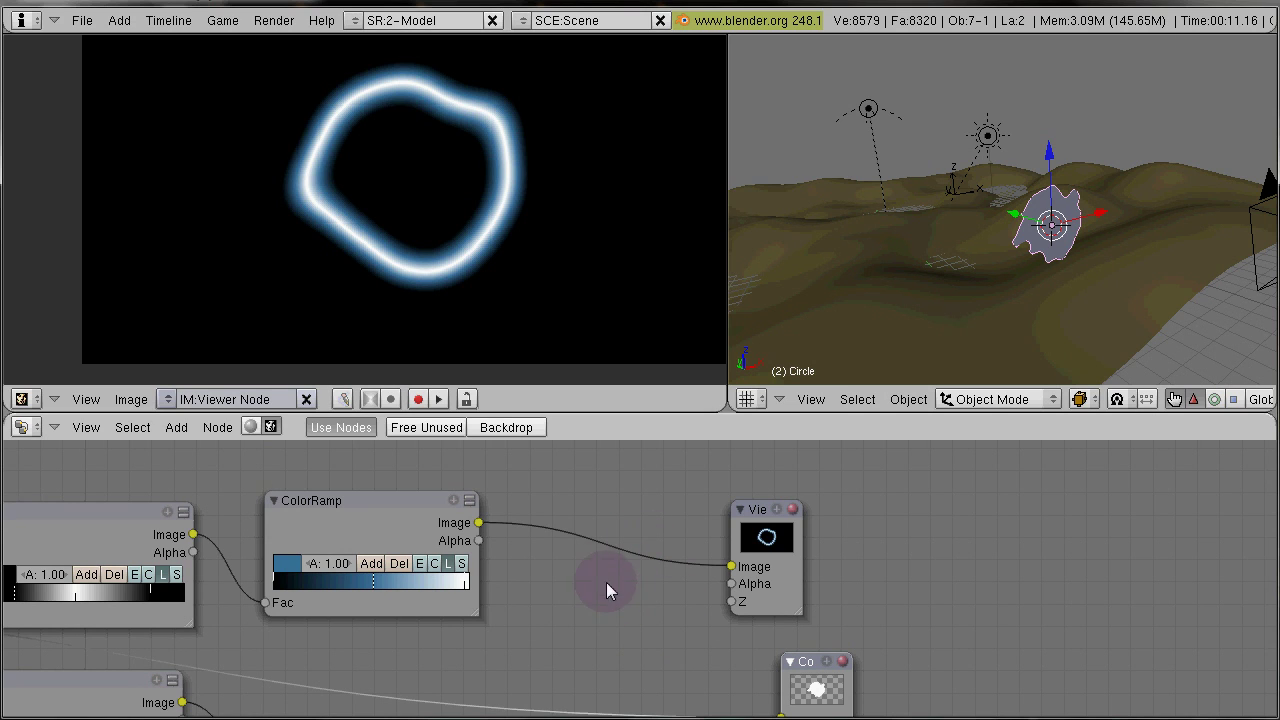
key("space")
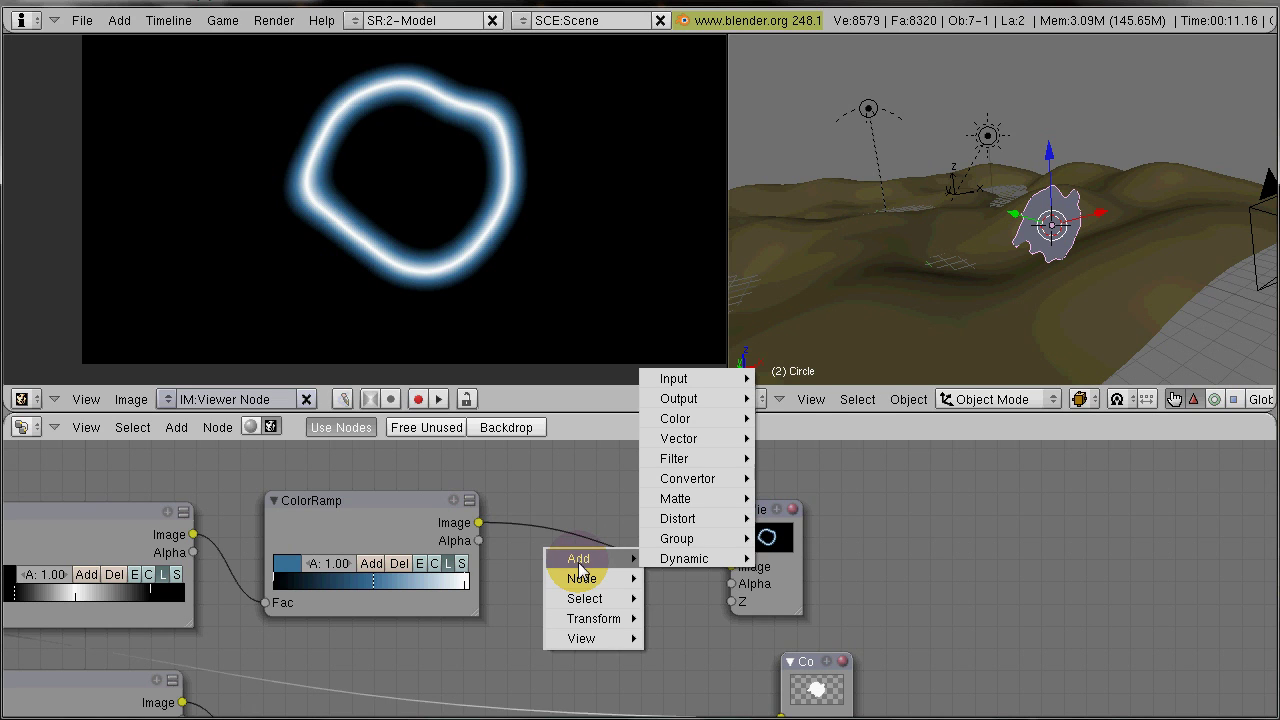
mouse_move(688, 478)
left_click(868, 258)
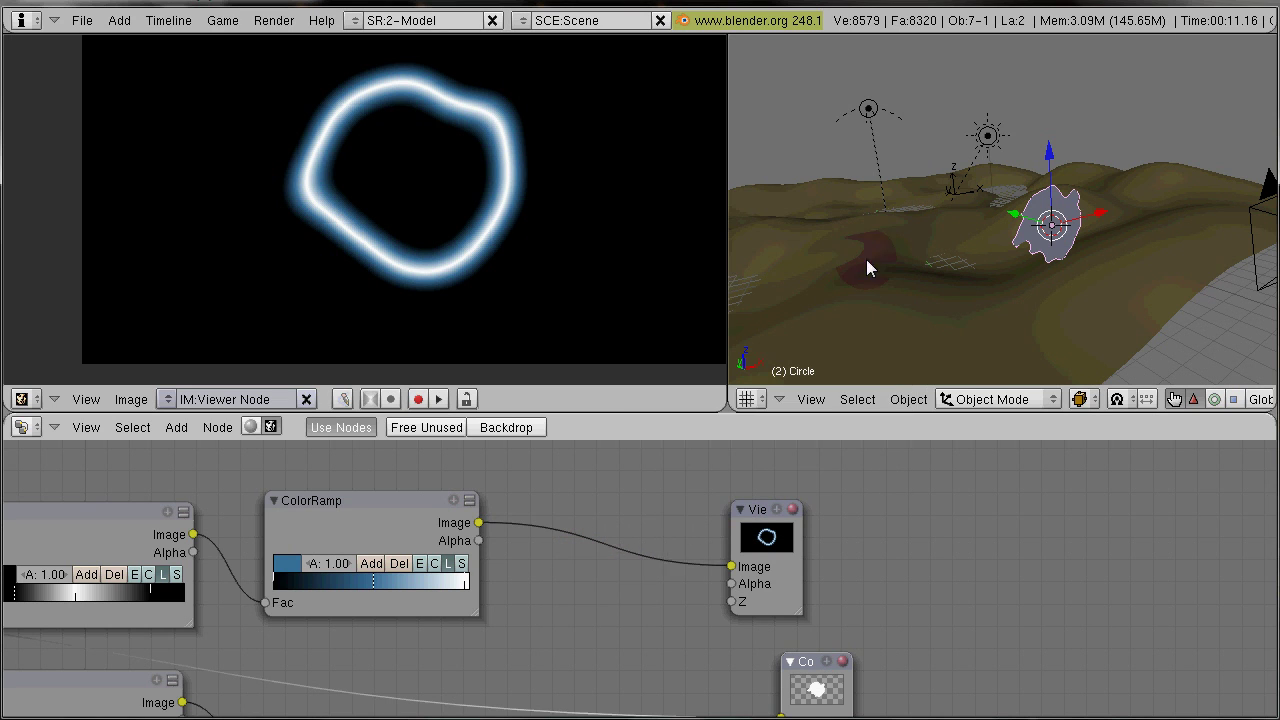
left_click_drag(481, 521, 578, 559)
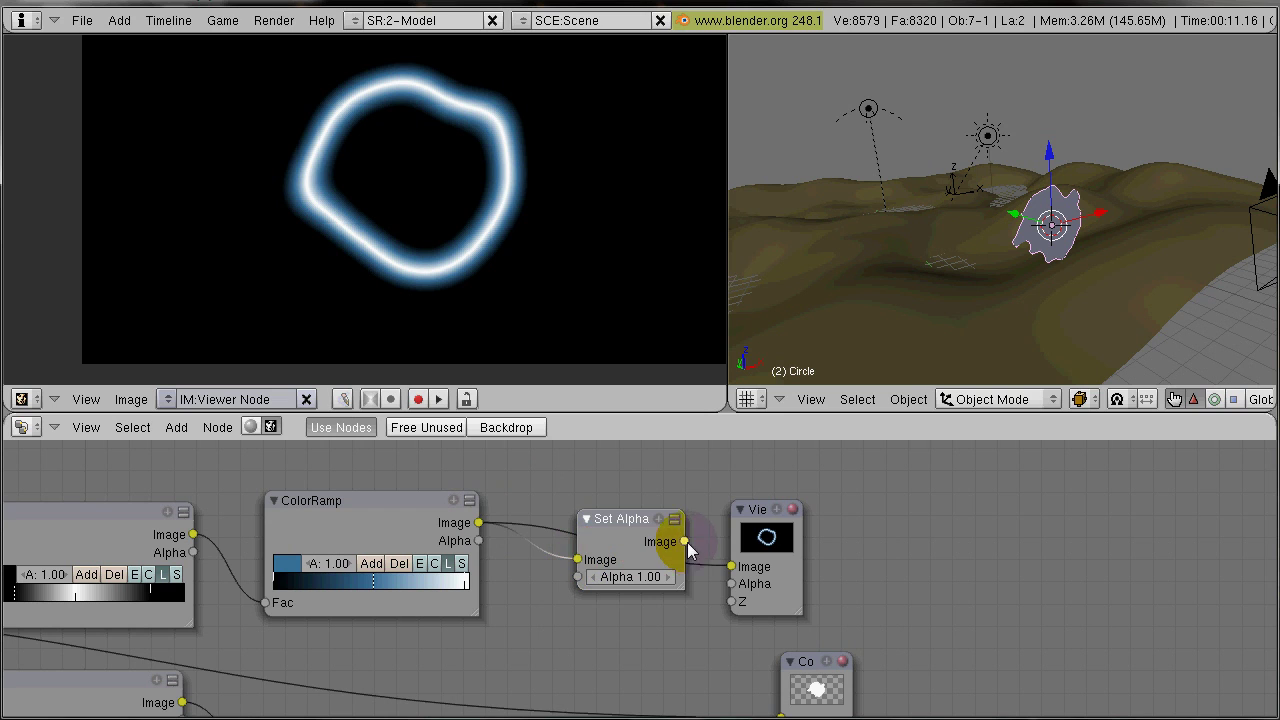
left_click_drag(685, 542, 732, 565)
Step: Add another ColorRamp fed by the blue ColorRamp's image and connect its Image output to the Set Alpha node's Alpha input
left_click_drag(752, 511, 1032, 488)
left_click_drag(640, 530, 842, 505)
key("space")
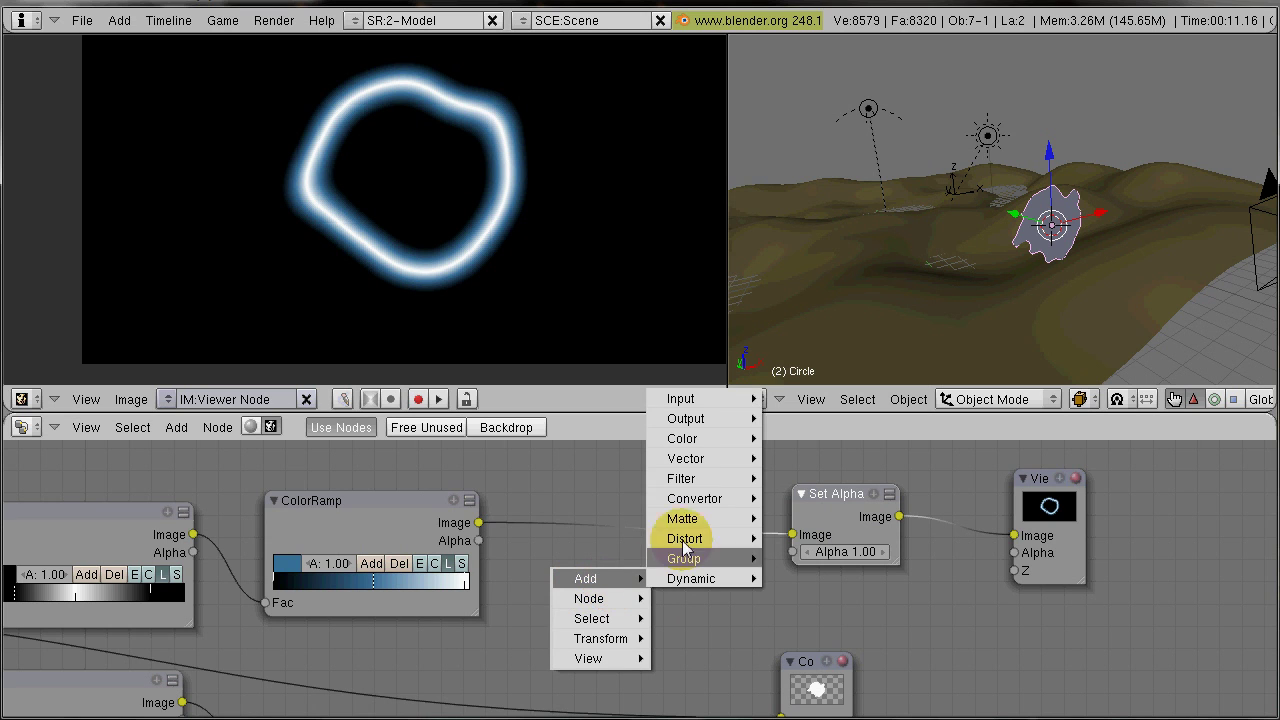
mouse_move(703, 497)
left_click(900, 239)
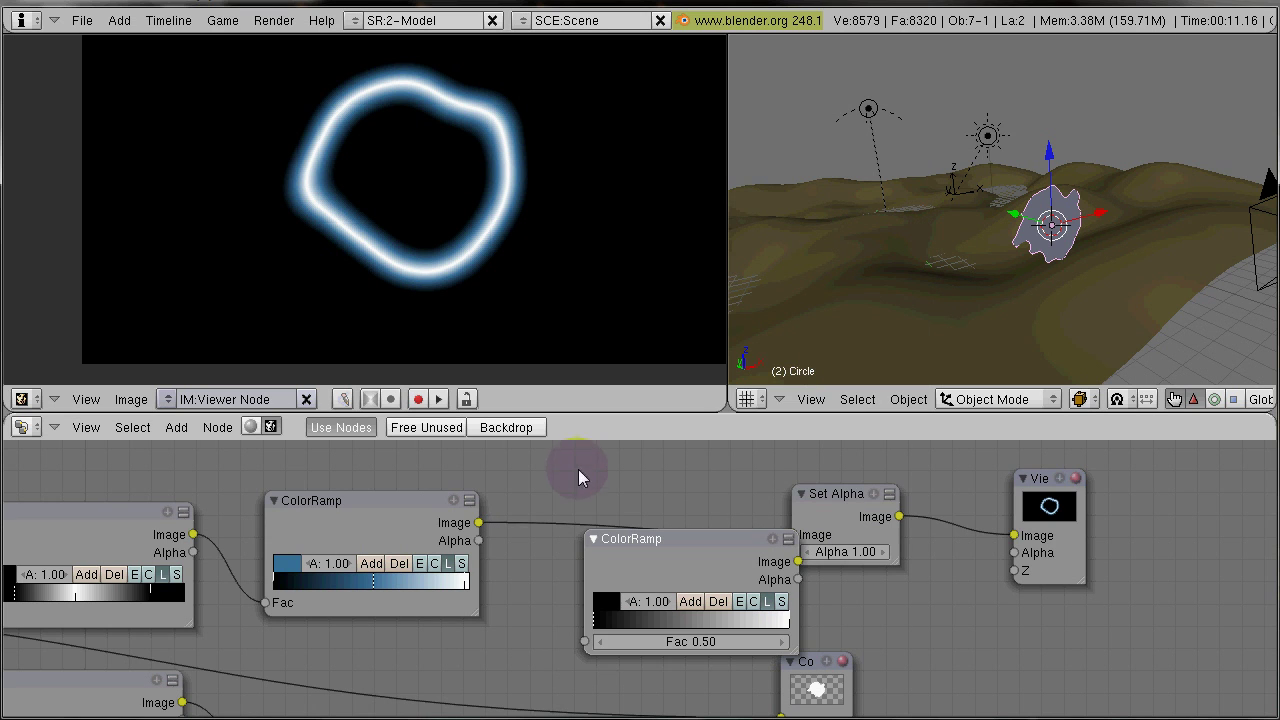
left_click_drag(479, 522, 586, 641)
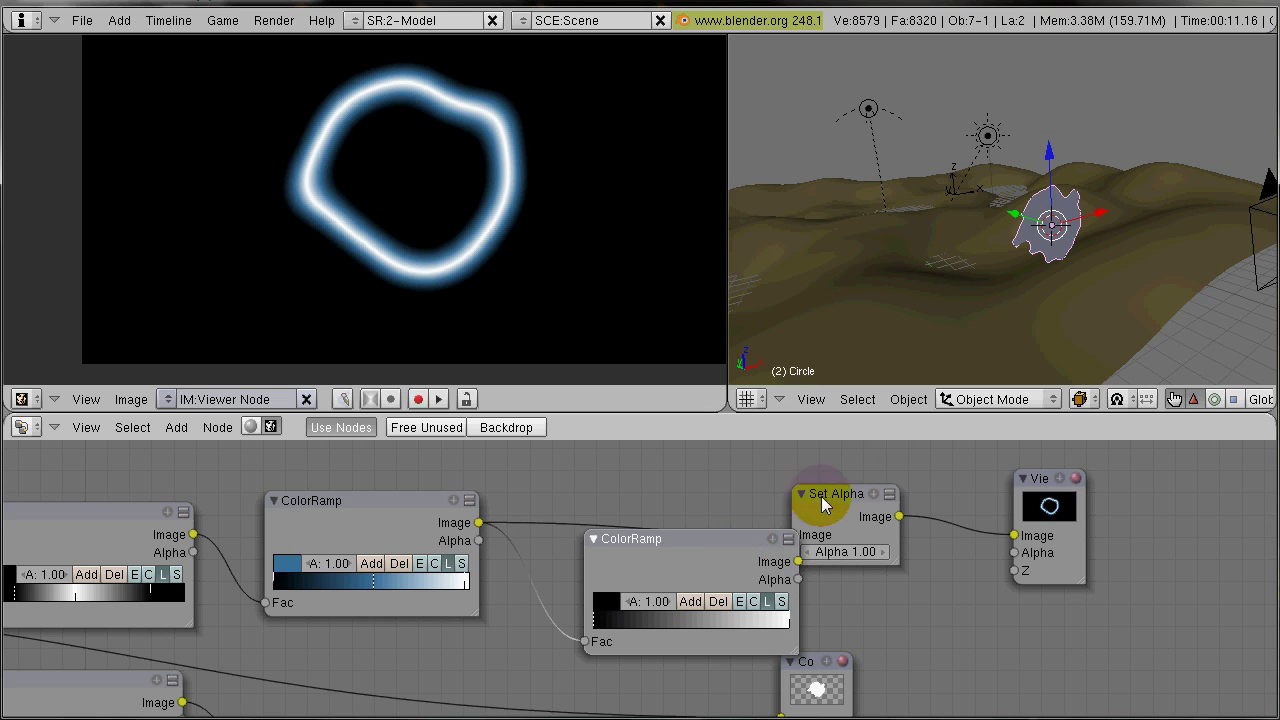
left_click_drag(840, 493, 895, 452)
left_click_drag(798, 561, 855, 504)
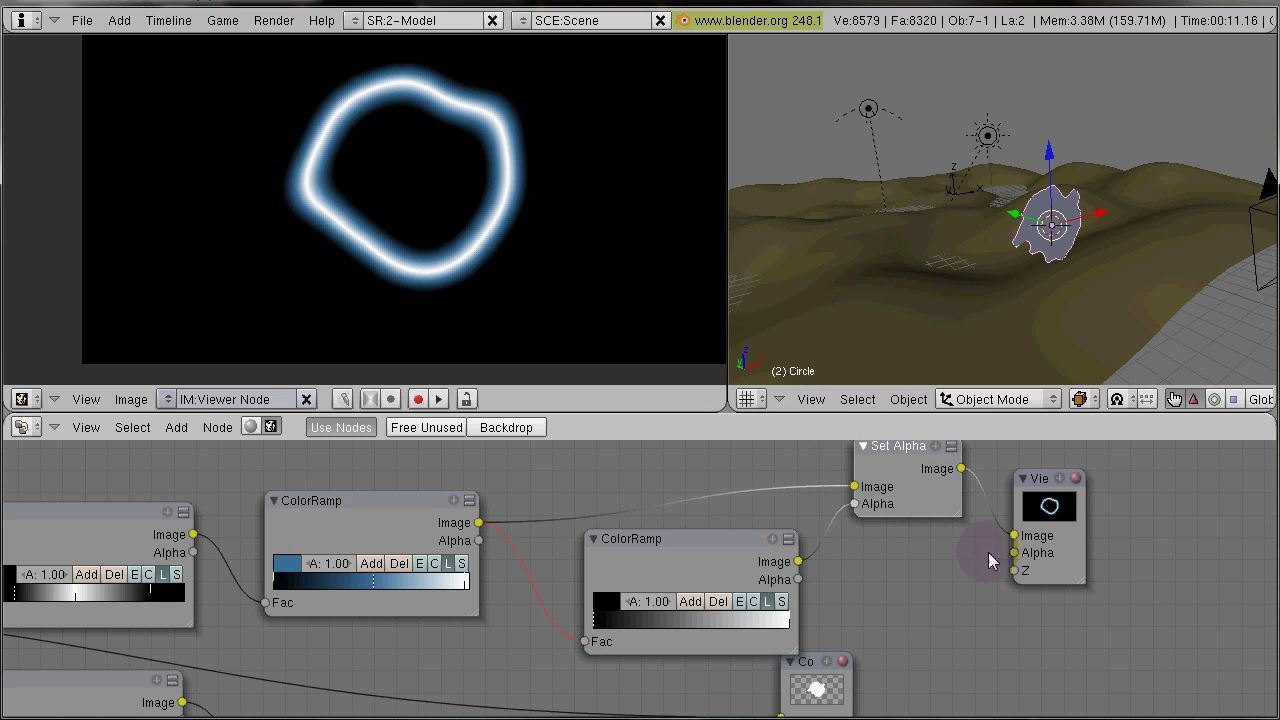
Step: Move the Viewer farther away and add an AlphaOver node between it and the Set Alpha node
middle_click_drag(1028, 501, 697, 537)
left_click_drag(697, 537, 1014, 537)
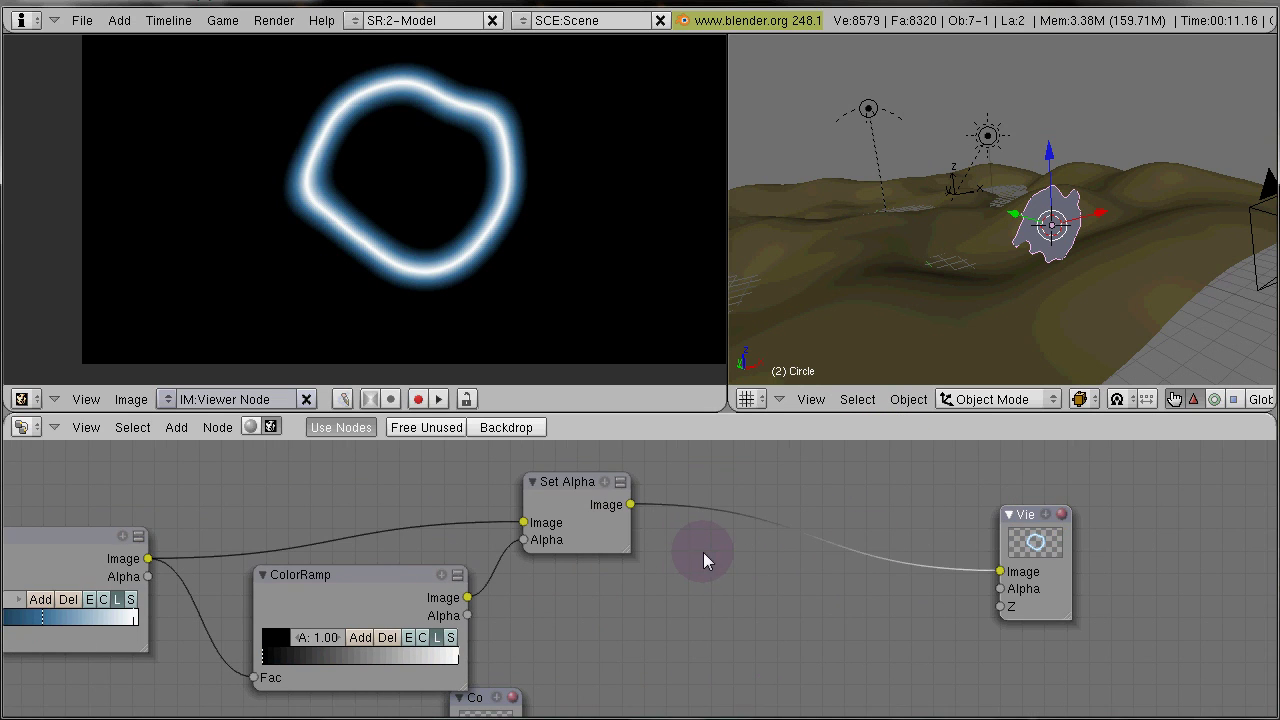
key("space")
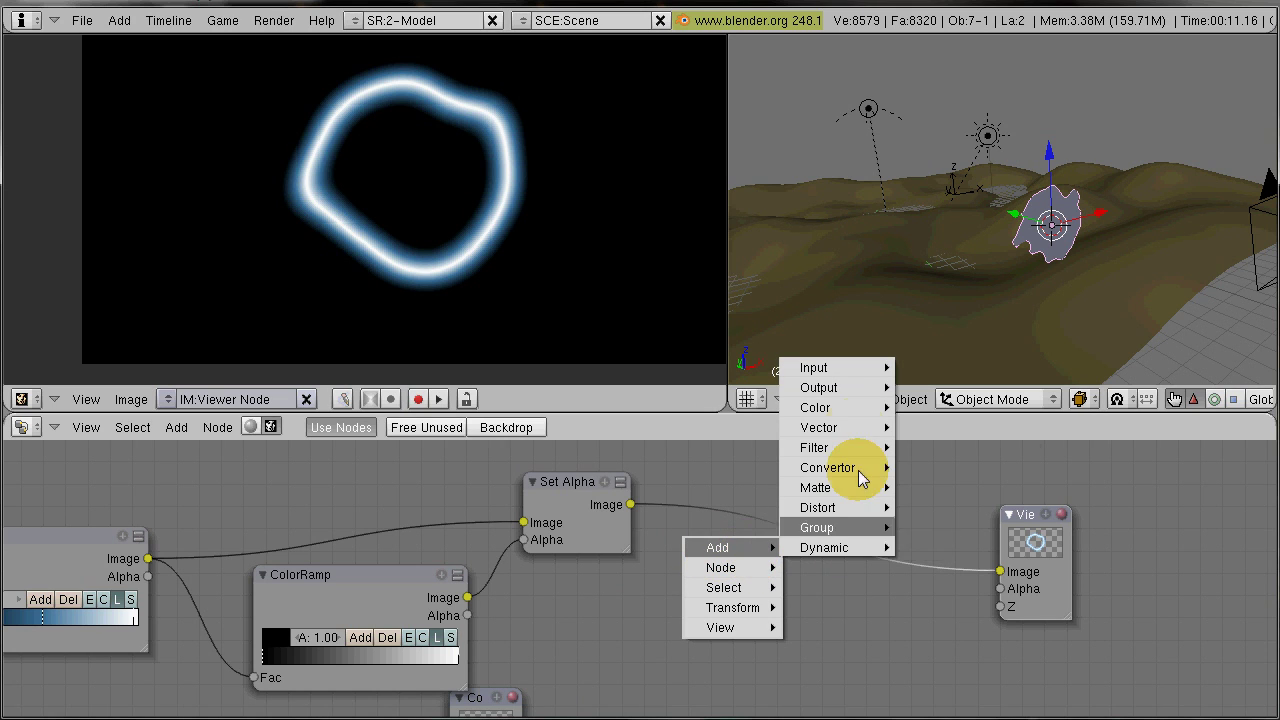
mouse_move(815, 407)
left_click(940, 527)
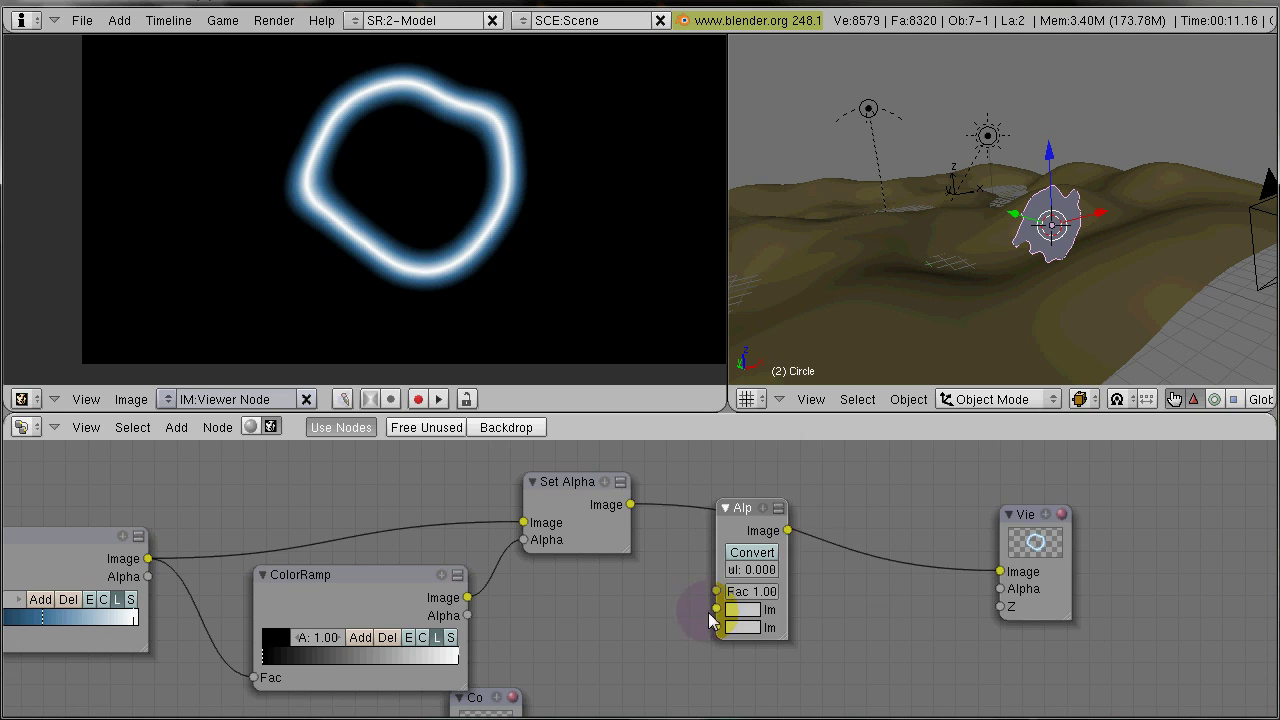
Step: Move the Composite node out of the way and connect the Mix output to the AlphaOver node's first Image input
middle_click_drag(591, 591, 769, 499)
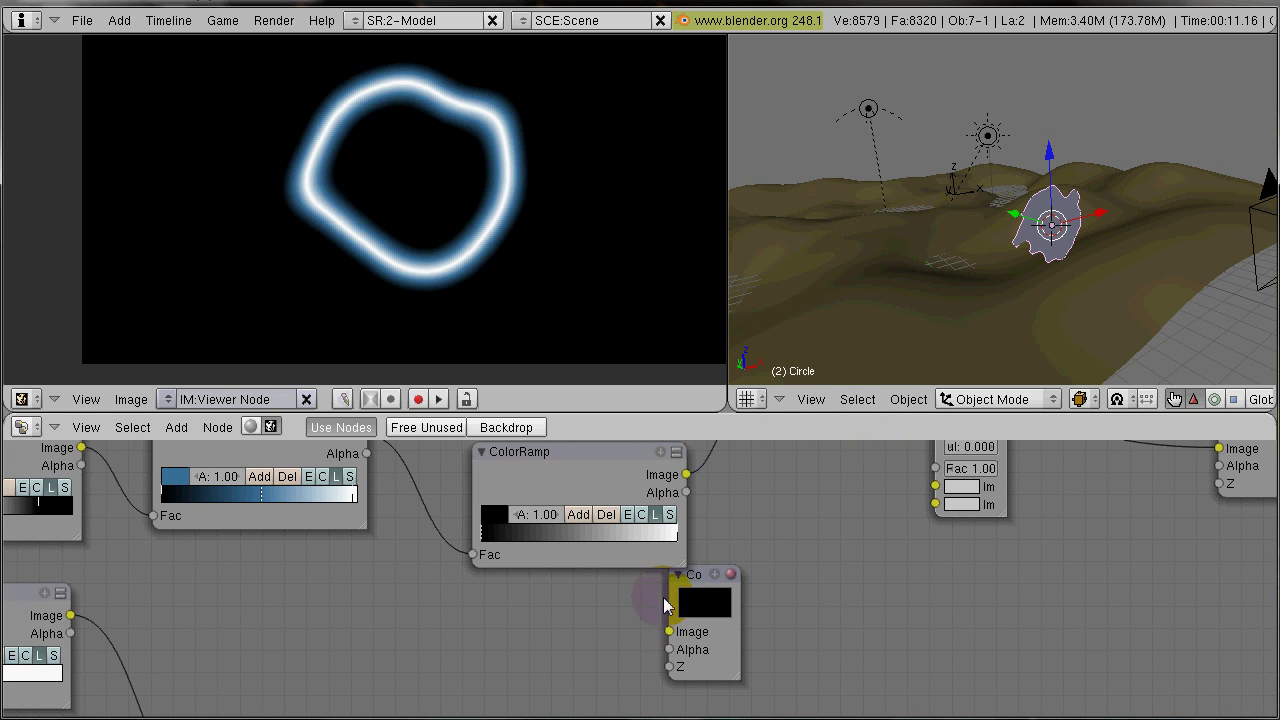
left_click_drag(672, 583, 1184, 617)
scroll(751, 589, "down", 3)
middle_click_drag(666, 613, 498, 624)
left_click_drag(289, 680, 641, 529)
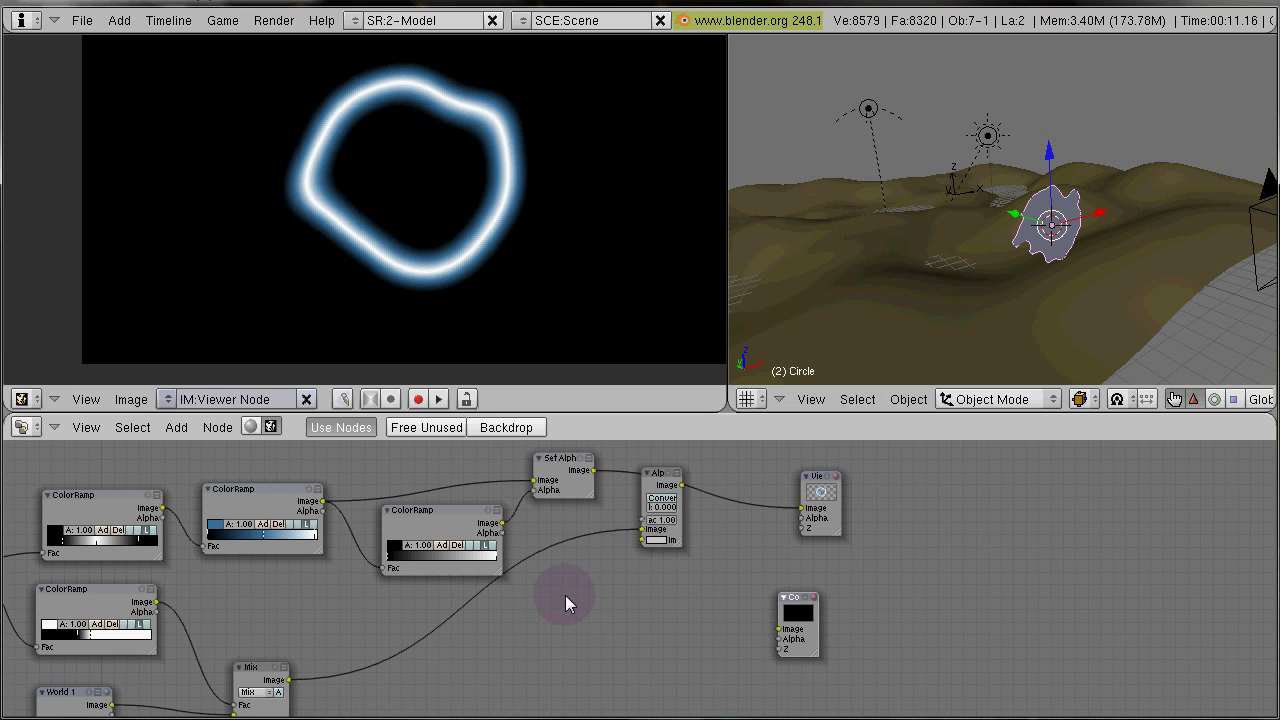
Step: Connect the Set Alpha output to AlphaOver's second Image input and the AlphaOver output to the Viewer
scroll(569, 592, "up", 1)
middle_click_drag(616, 536, 629, 613)
left_click_drag(596, 528, 653, 611)
scroll(601, 638, "up", 3)
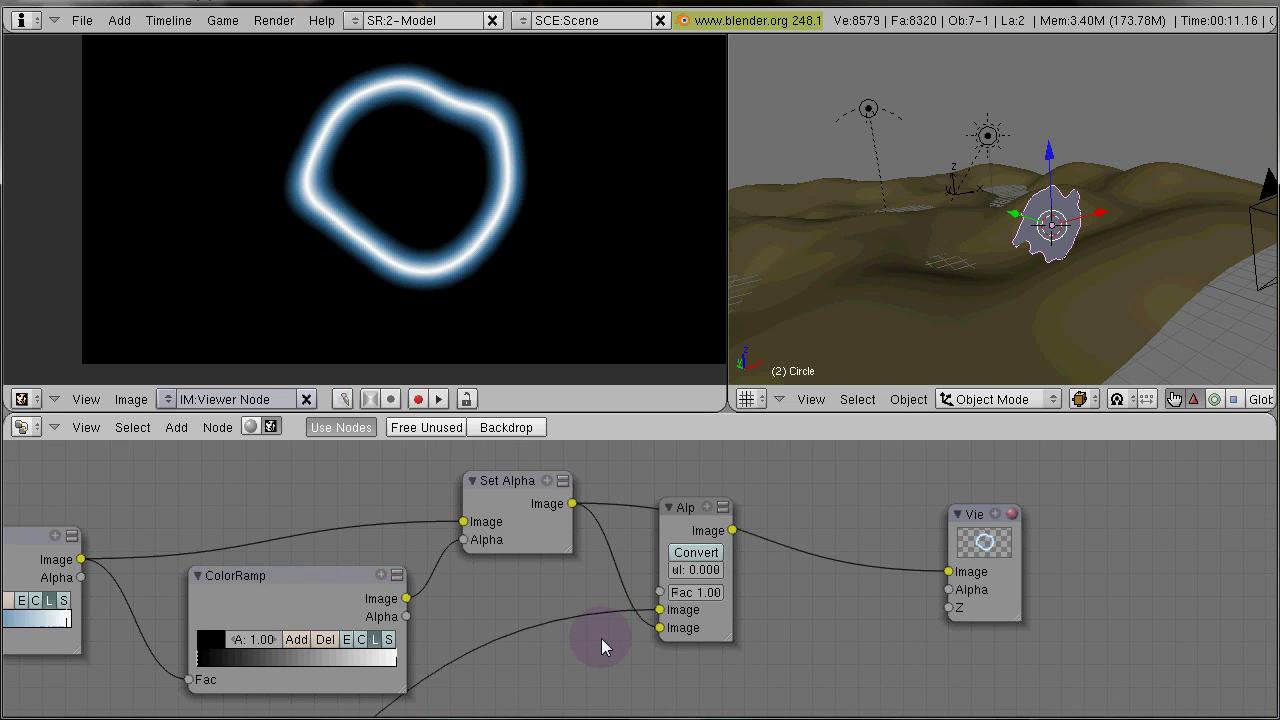
scroll(629, 597, "down", 1)
left_click_drag(740, 525, 975, 571)
scroll(431, 272, "down", 1)
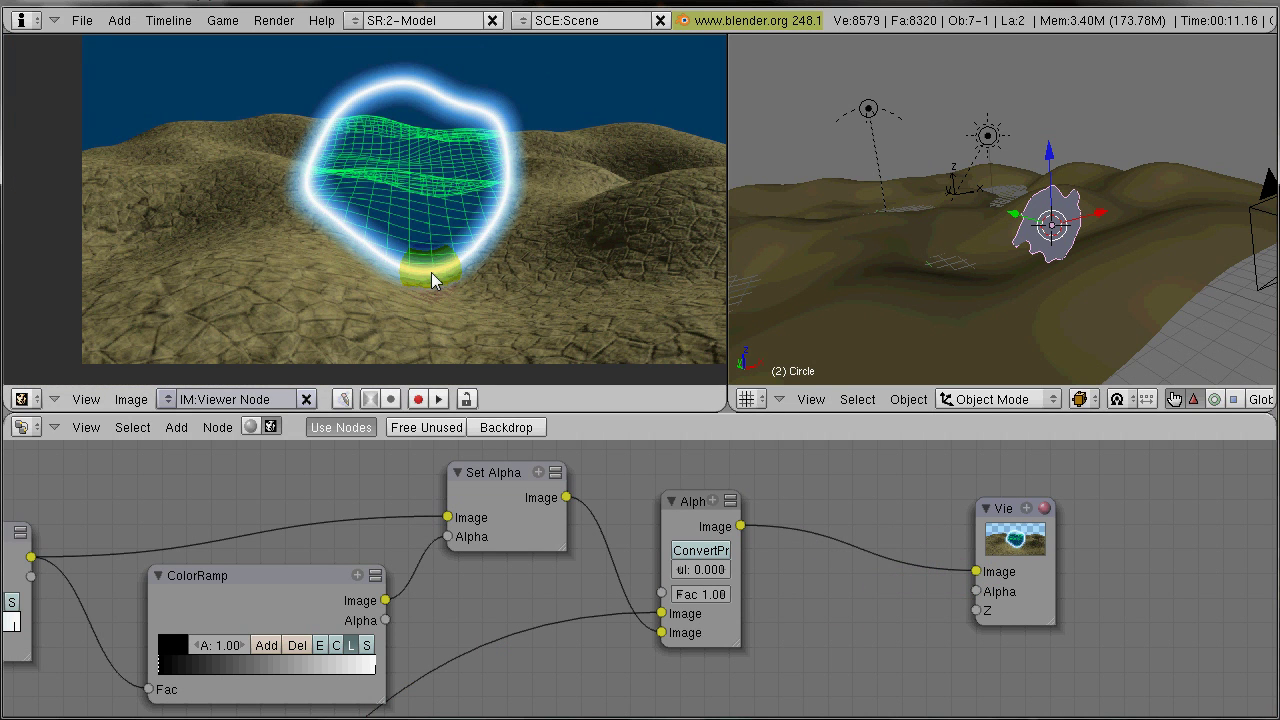
Step: Shift the white stop of the ColorRamp feeding Set Alpha slightly toward the black stop to adjust the glow's opacity
mouse_move(366, 664)
left_mouse_down()
mouse_move(312, 677)
mouse_move(341, 667)
left_mouse_up()
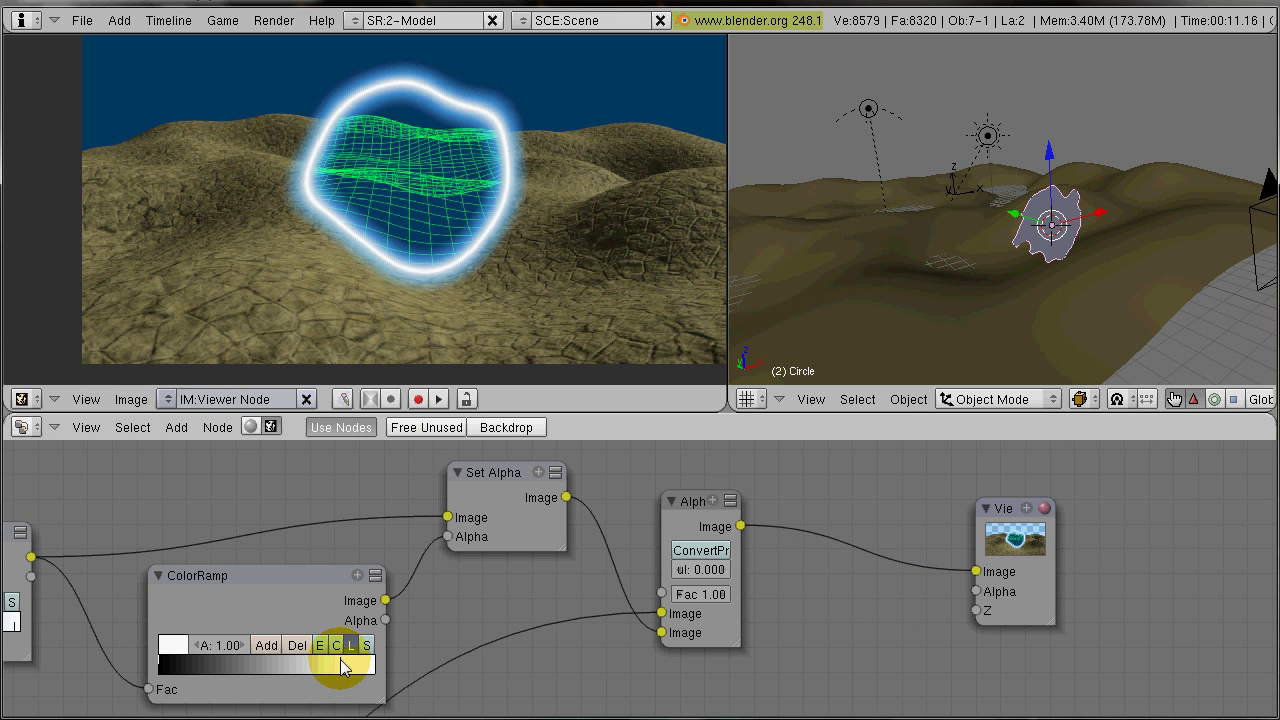
middle_click_drag(634, 549, 336, 531)
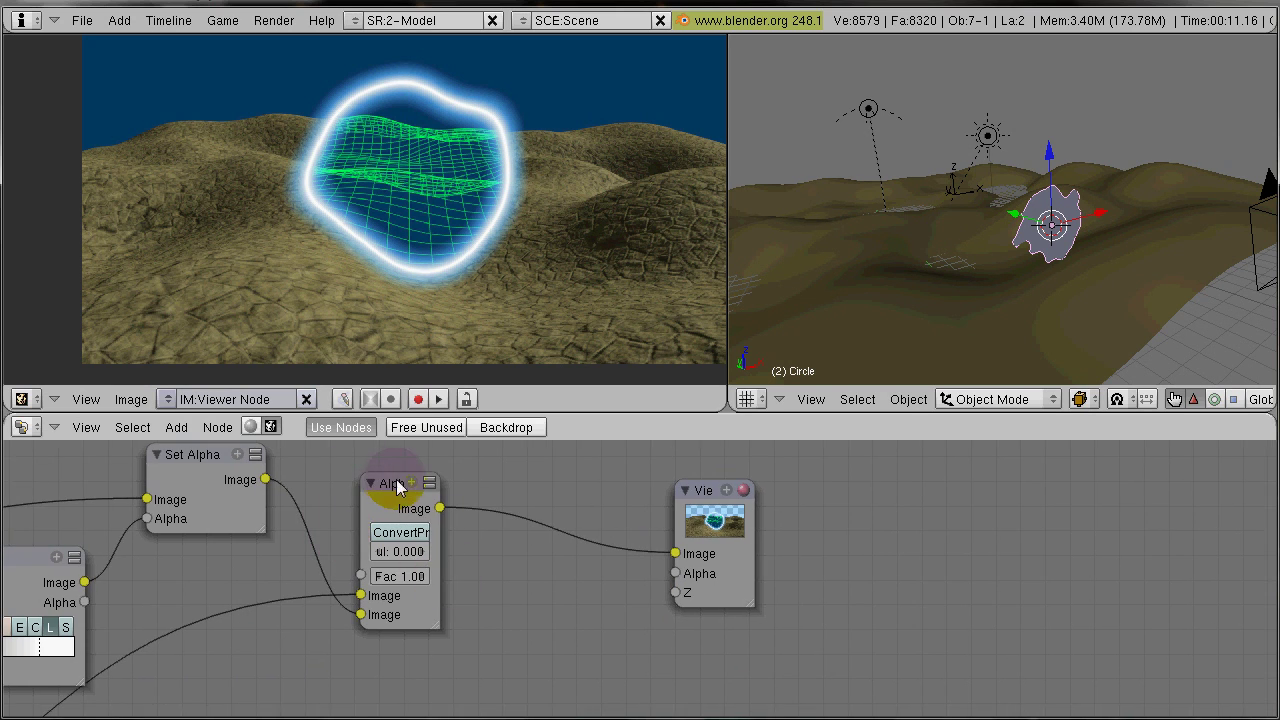
Step: Move the AlphaOver node closer to the Viewer and add a cube mesh at the portal's location in the 3D view
left_click_drag(397, 487, 474, 500)
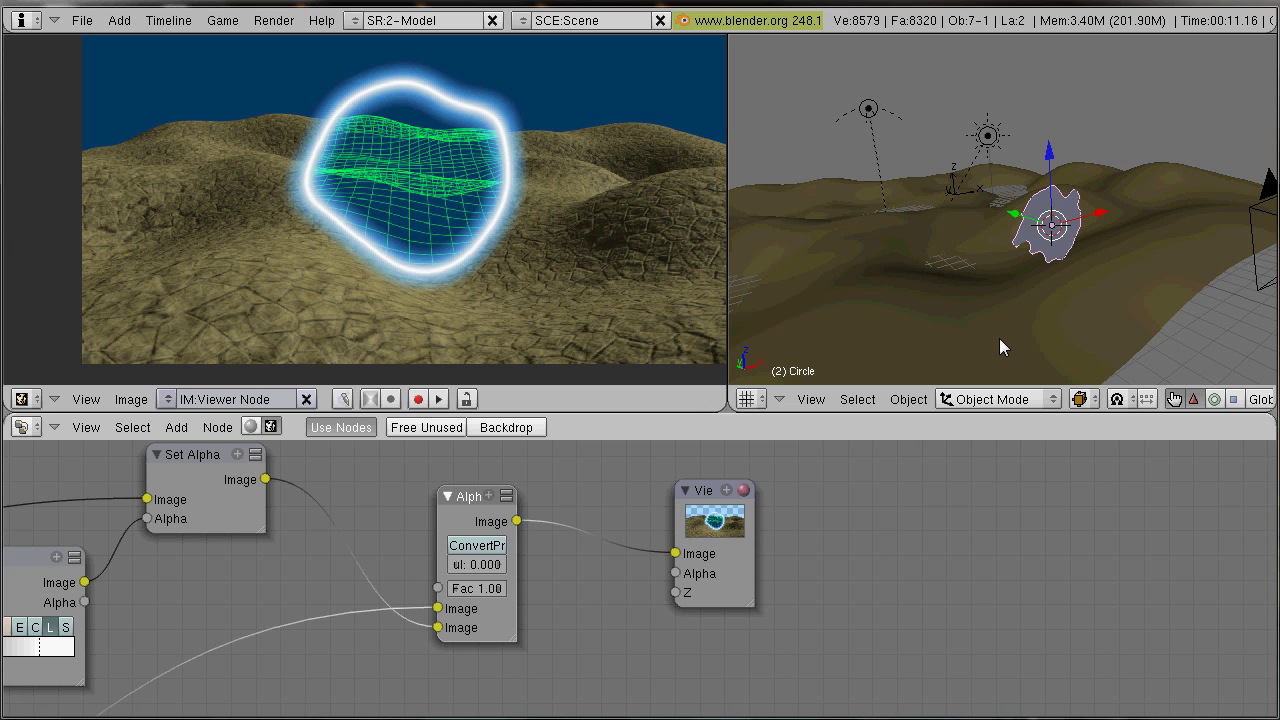
middle_click_drag(987, 333, 969, 327)
key("space")
mouse_move(1100, 333)
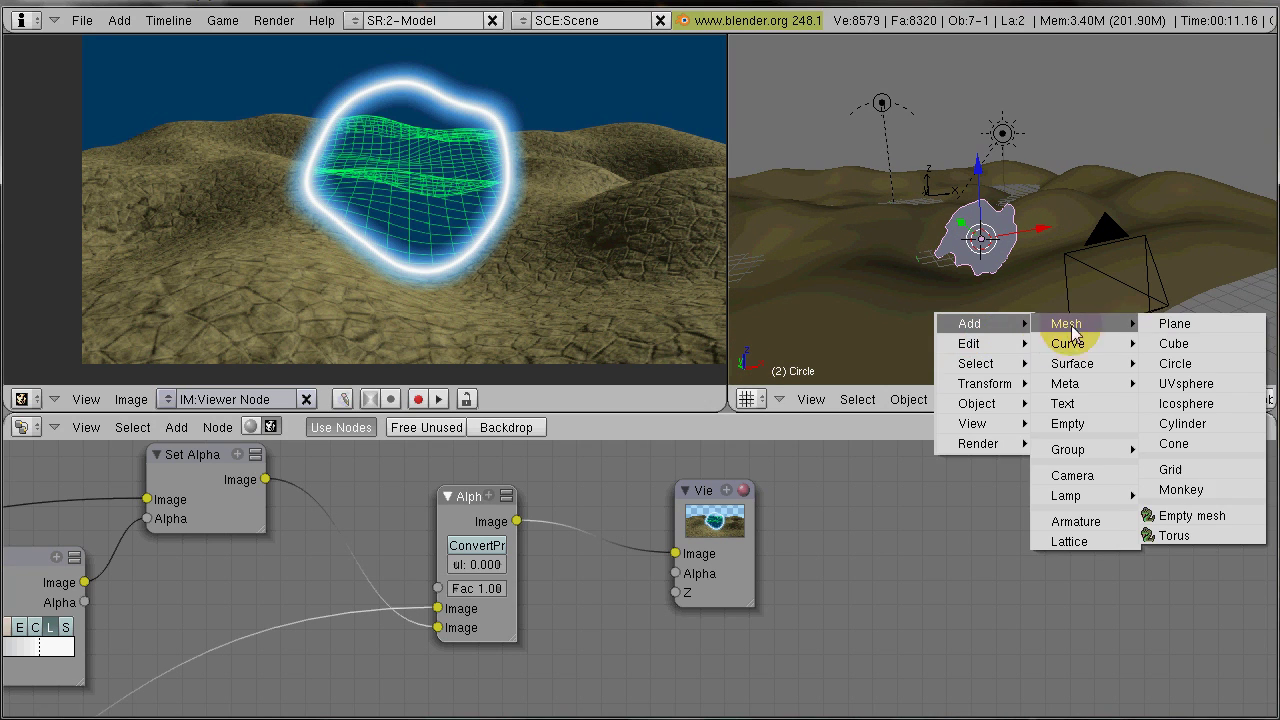
left_click(1163, 343)
Step: Shift the cube along Y to sit between the portal and the camera, and lower it slightly along Z in front view
middle_click_drag(943, 260, 1007, 281)
scroll(1007, 281, "down", 2)
left_click_drag(1076, 215, 1112, 214)
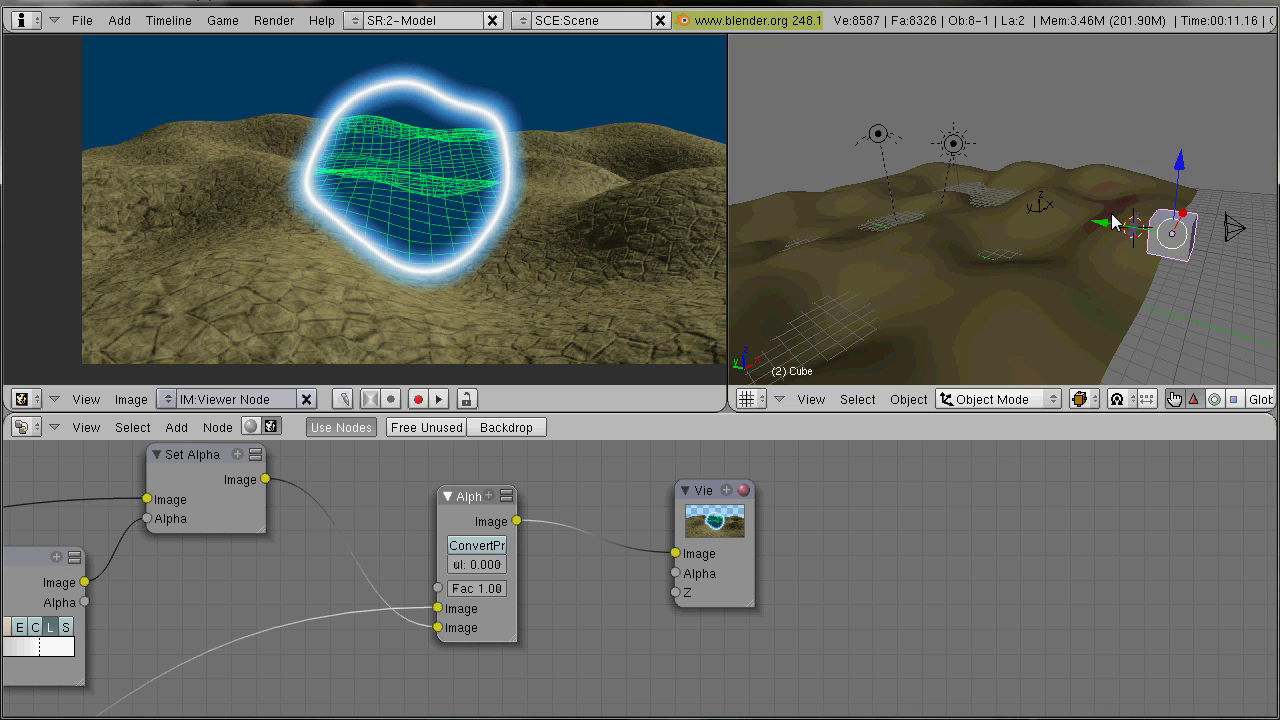
scroll(1112, 214, "down", 4)
middle_click_drag(1112, 214, 1095, 213)
key("KP_1")
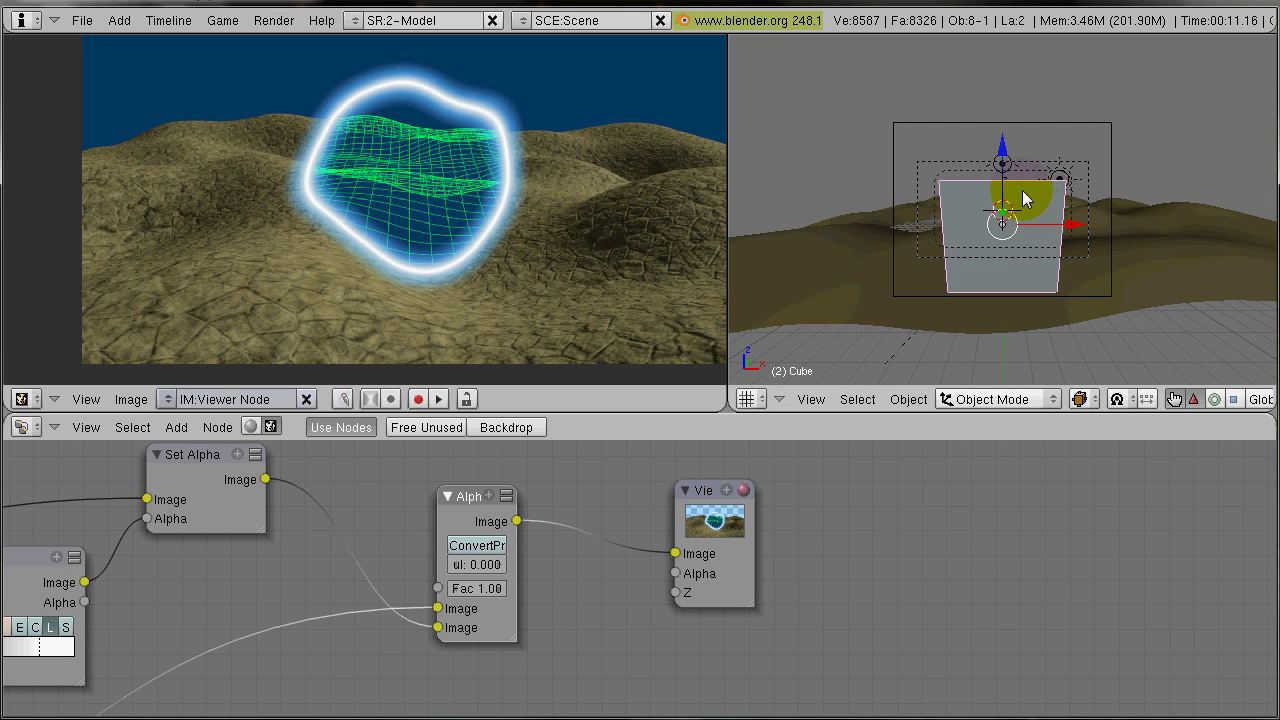
left_click_drag(1005, 190, 1010, 207)
Step: Move the cube to layer 1 and render the scene to see how it composites in World 1
key("m")
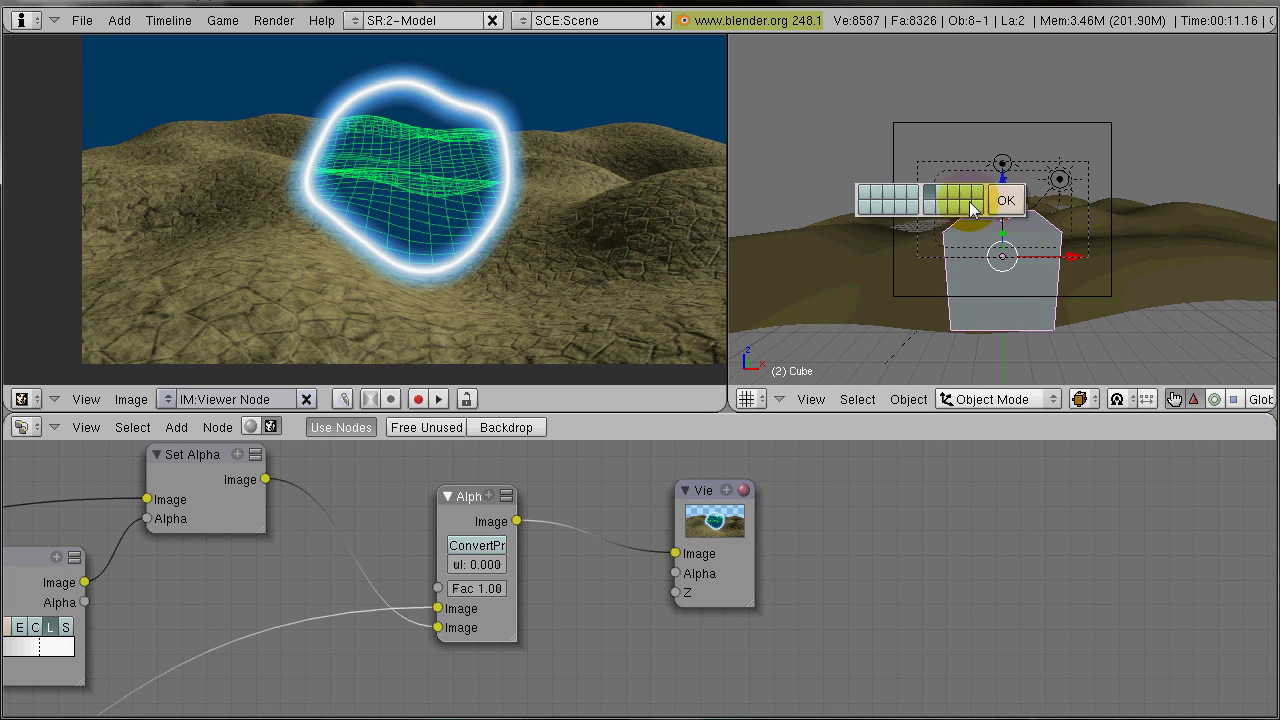
left_click(1006, 201)
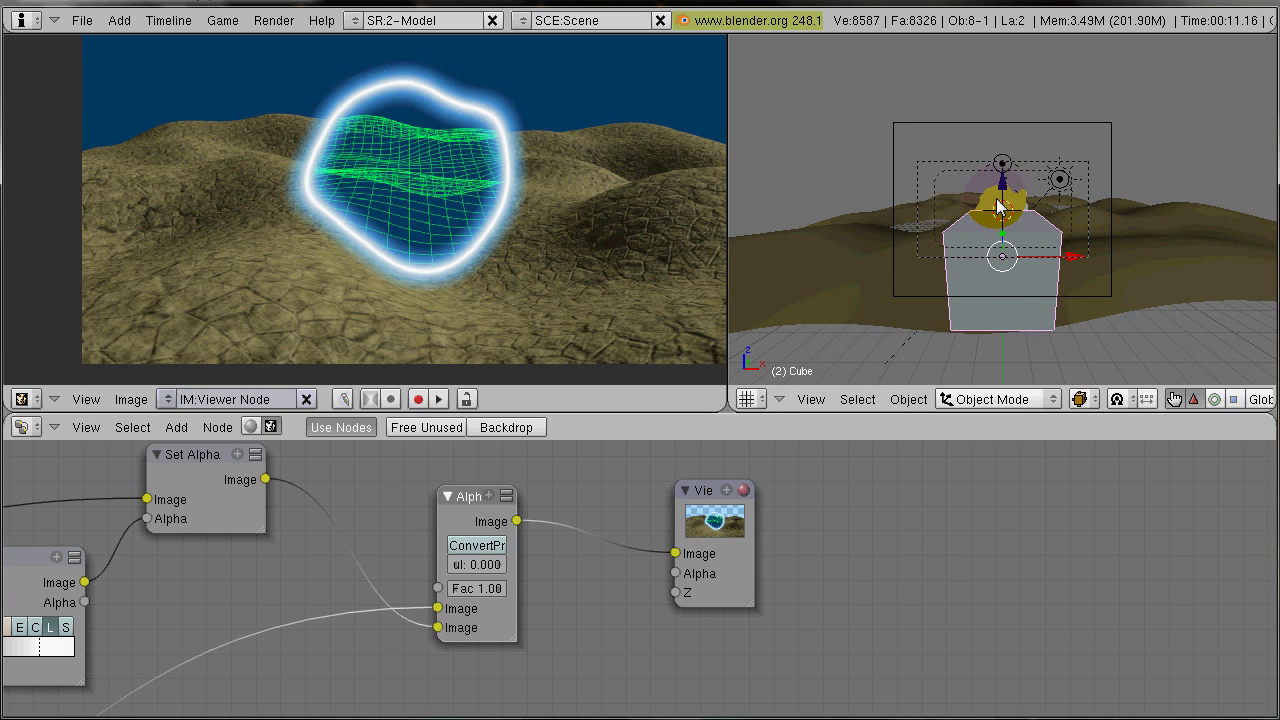
key("F12")
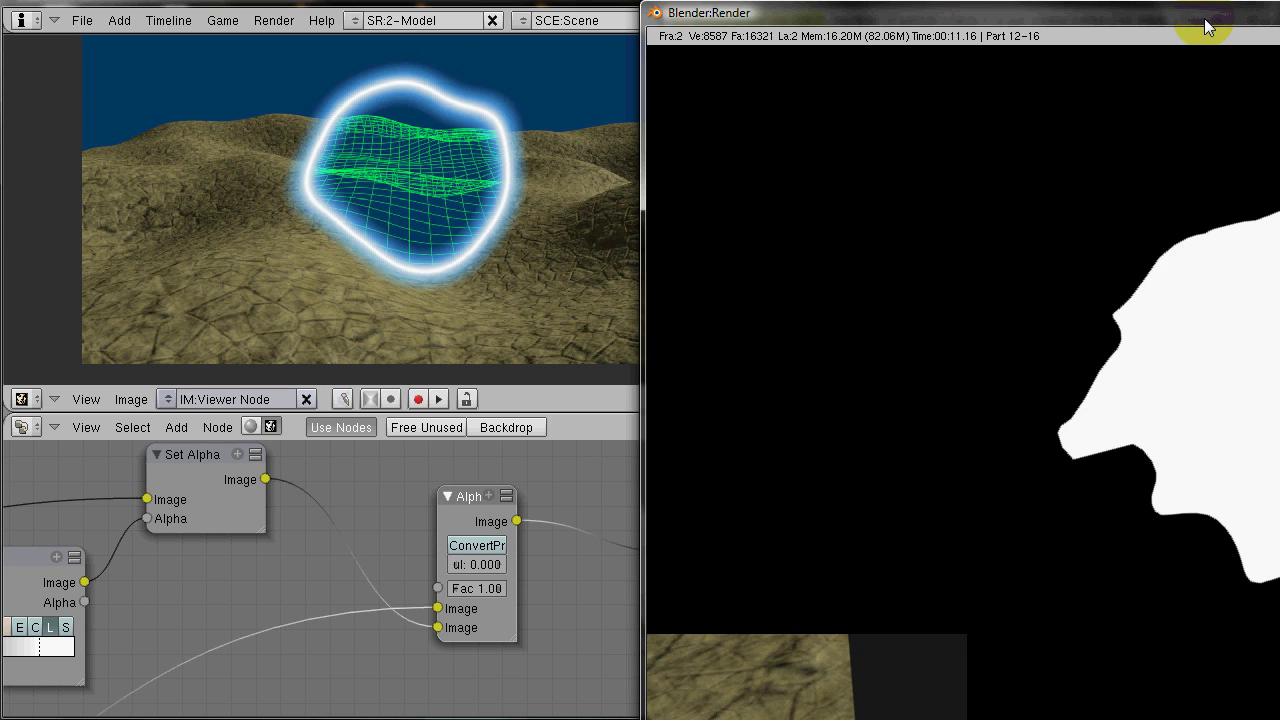
left_click_drag(1205, 27, 1183, 83)
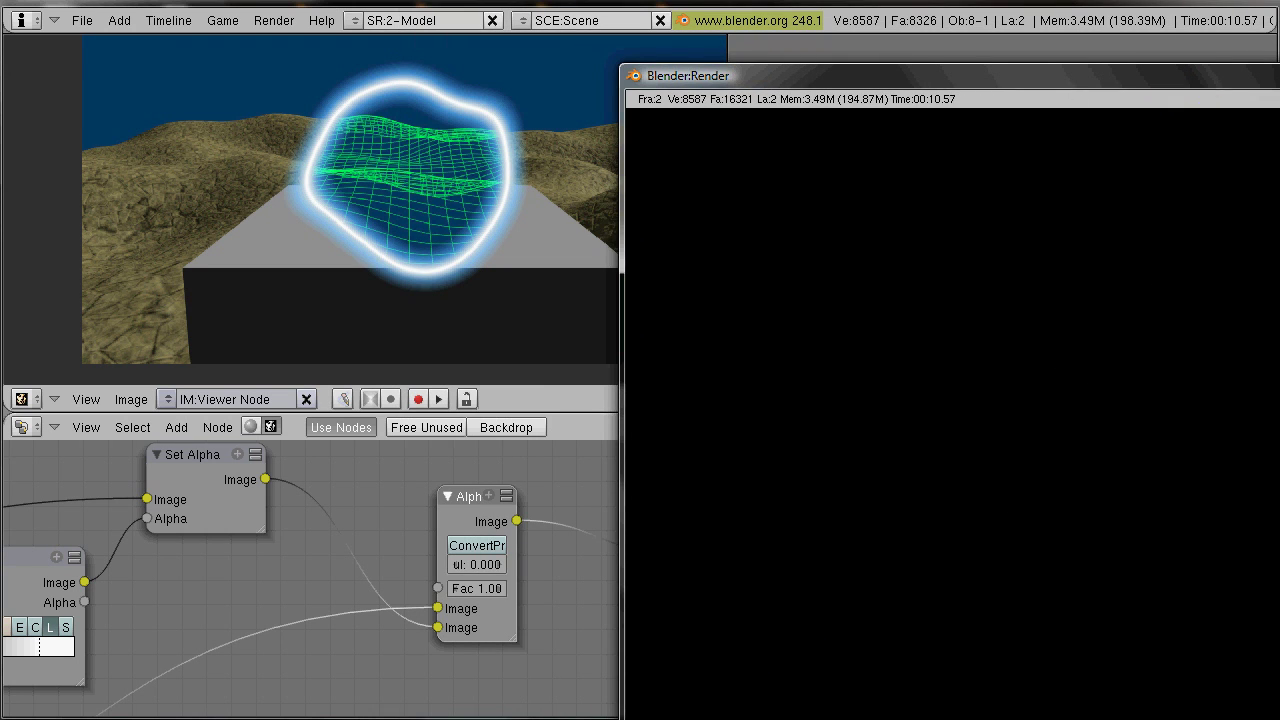
left_click(499, 146)
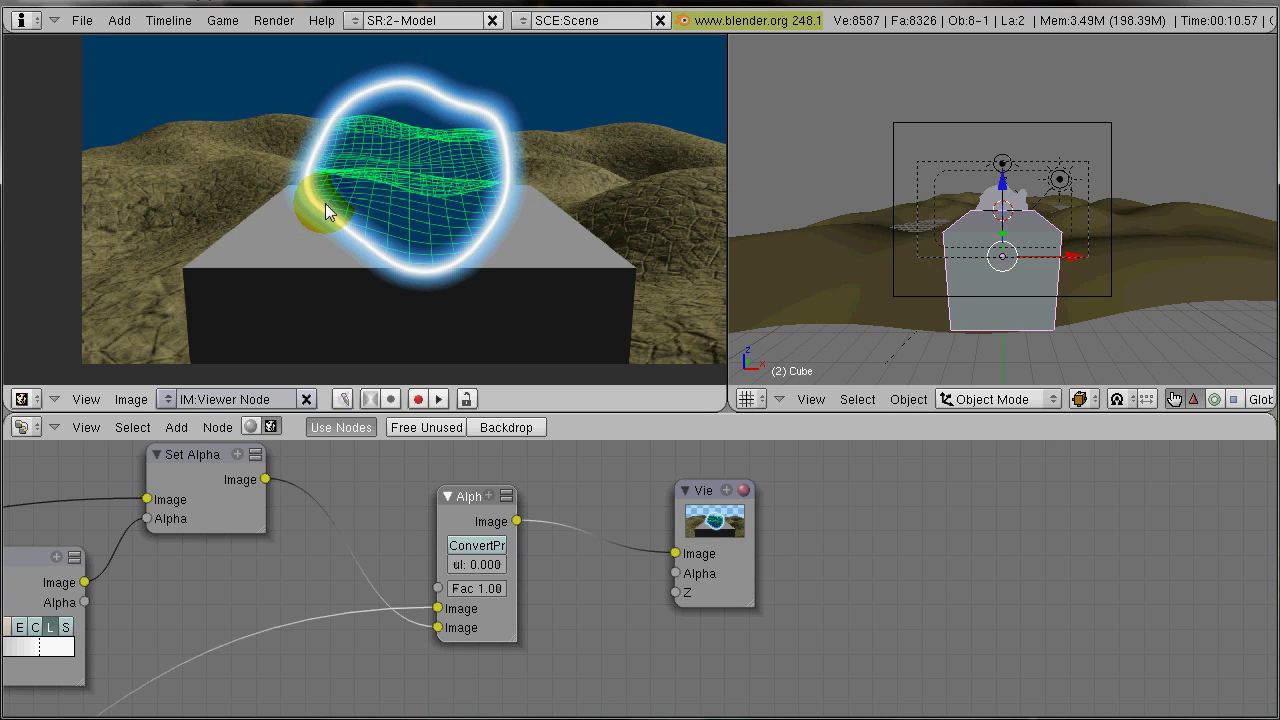
Step: Move the cube to layer 2 and render the scene again to test it in World 2
key("m")
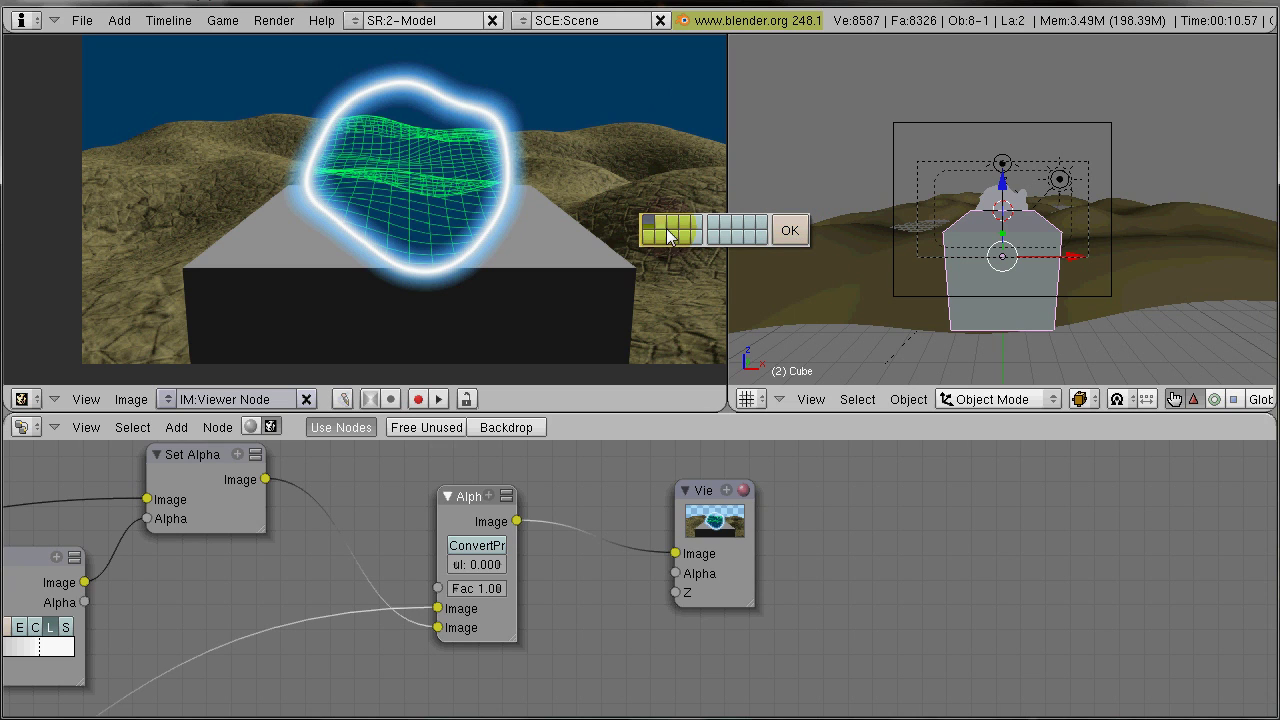
left_click(666, 228)
left_click(797, 226)
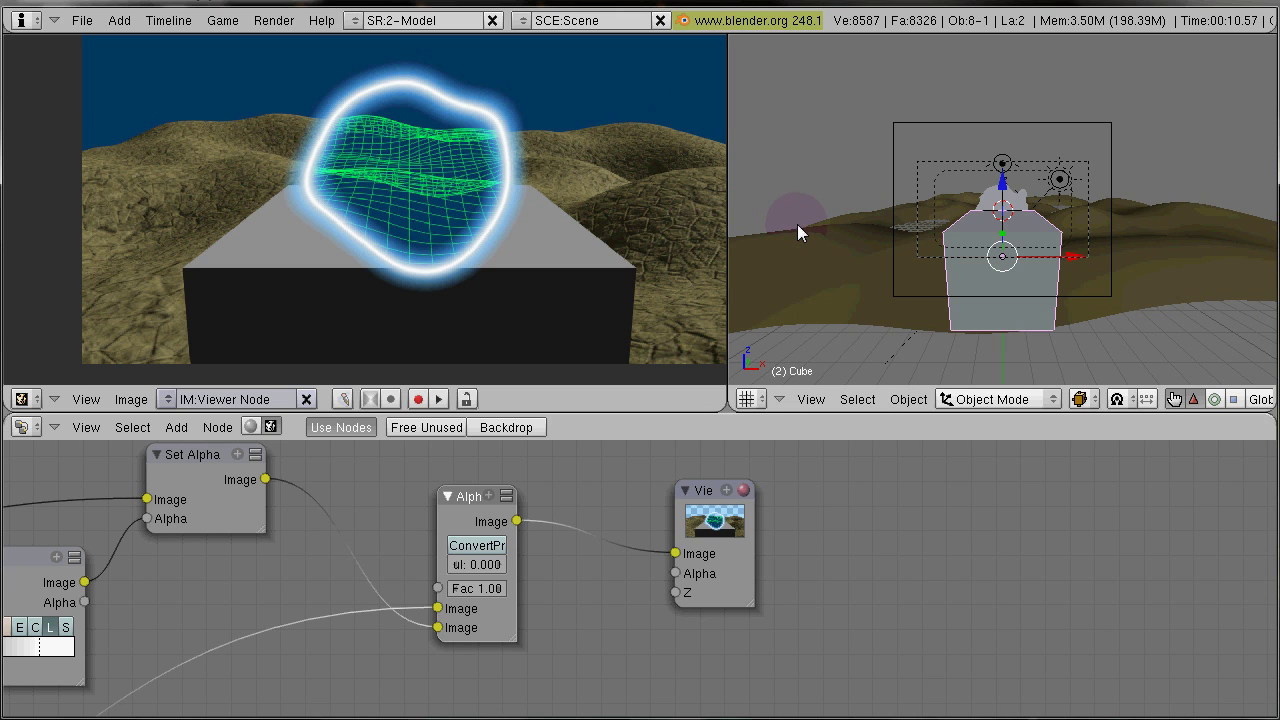
key("F12")
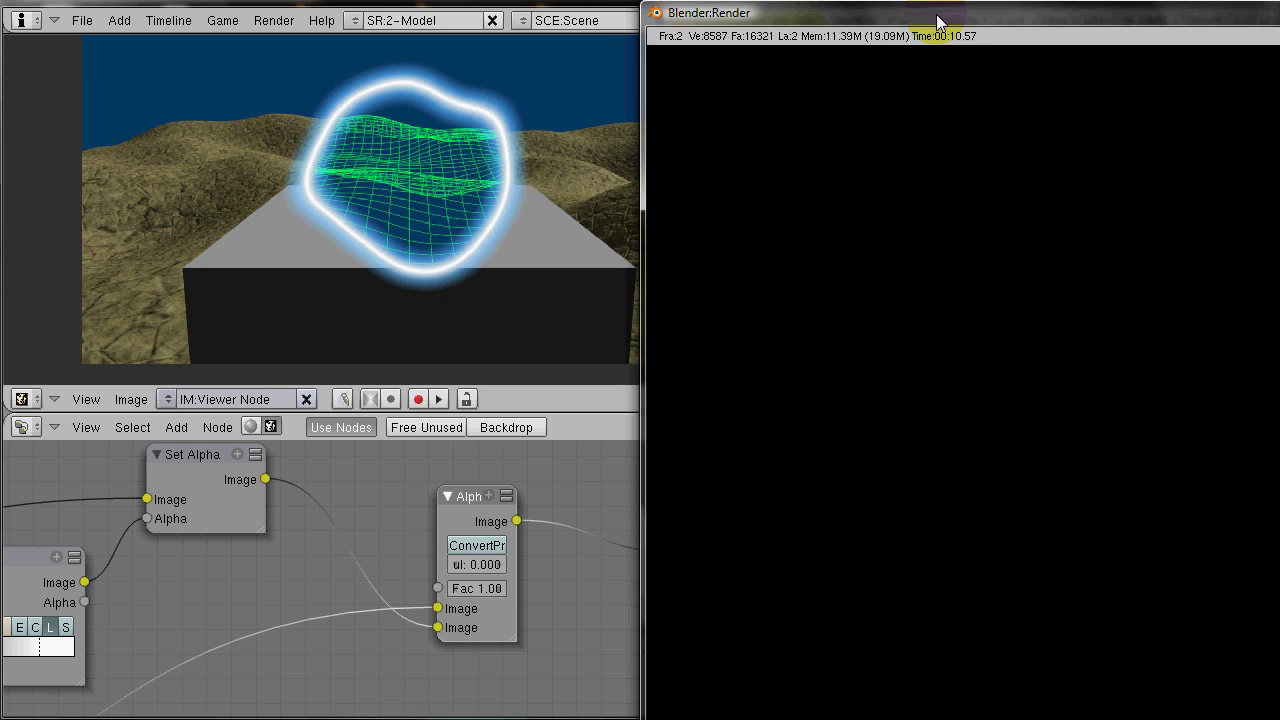
left_click_drag(936, 14, 700, 24)
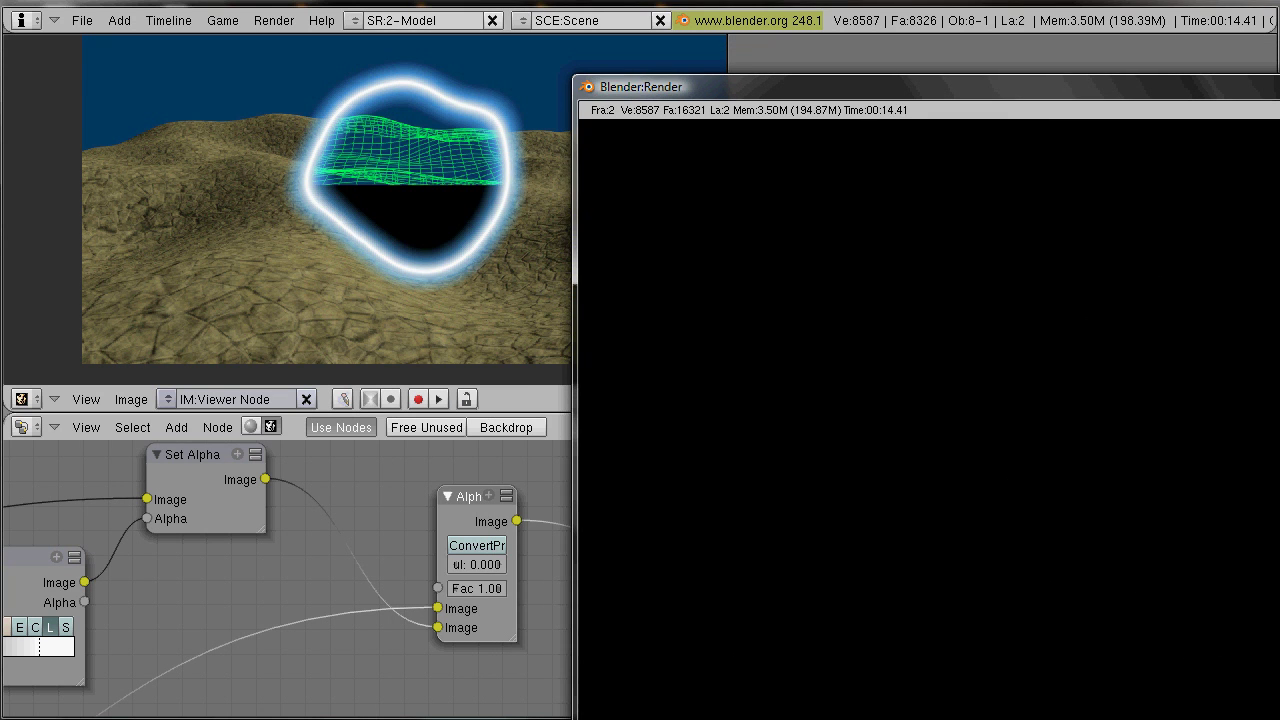
key("Escape")
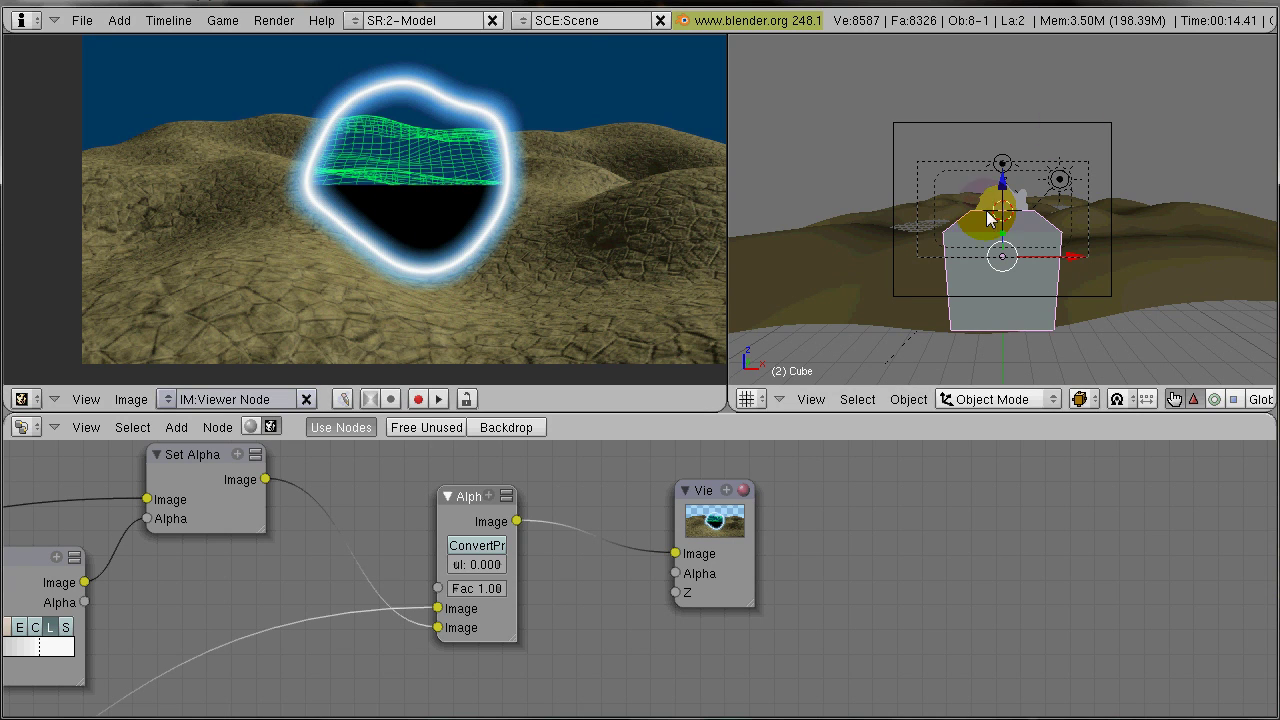
Step: Return the cube to layer 1
key("x")
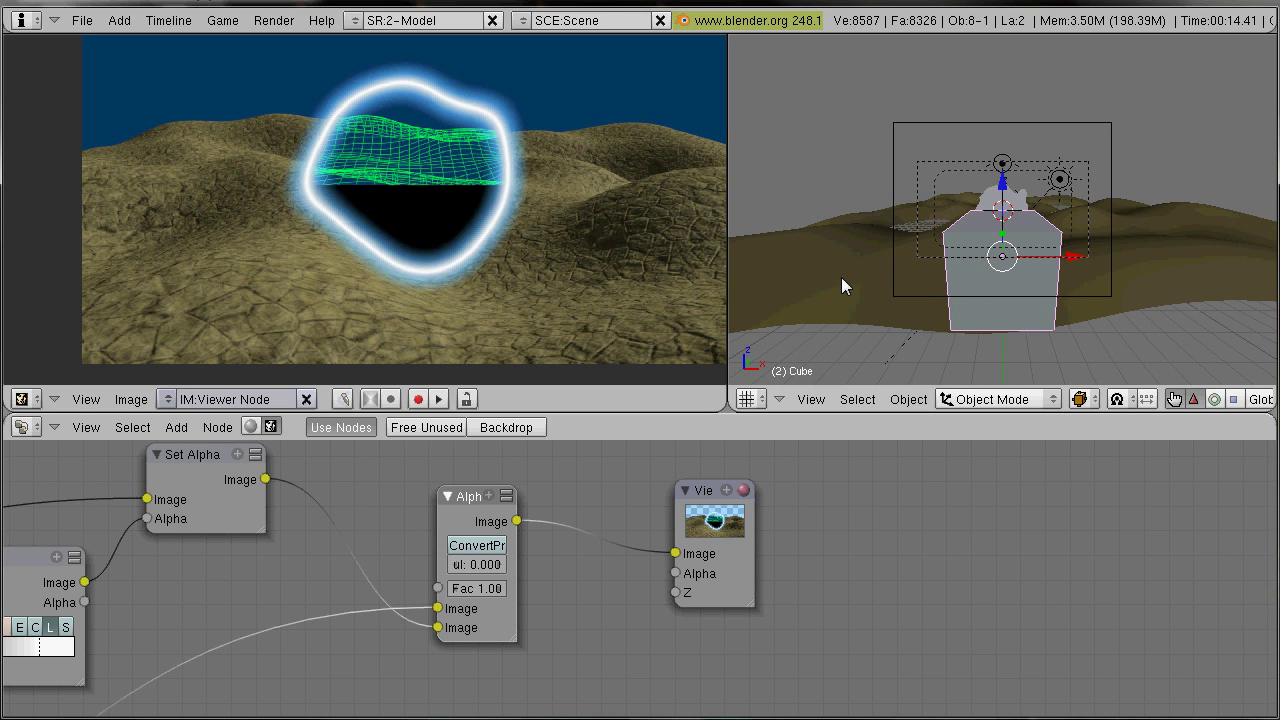
key("m")
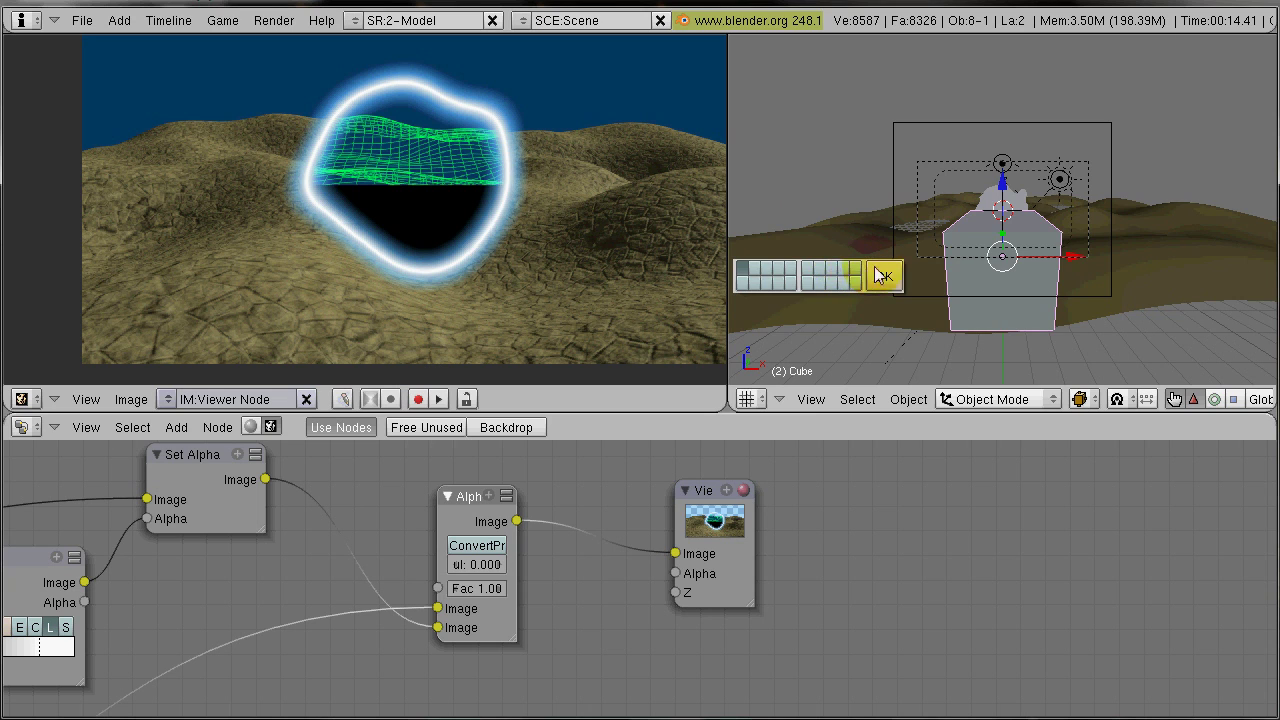
left_click(884, 276)
Step: Add a plane mesh at the portal's location and set its X rotation to 90 degrees
middle_click_drag(797, 239, 1060, 264)
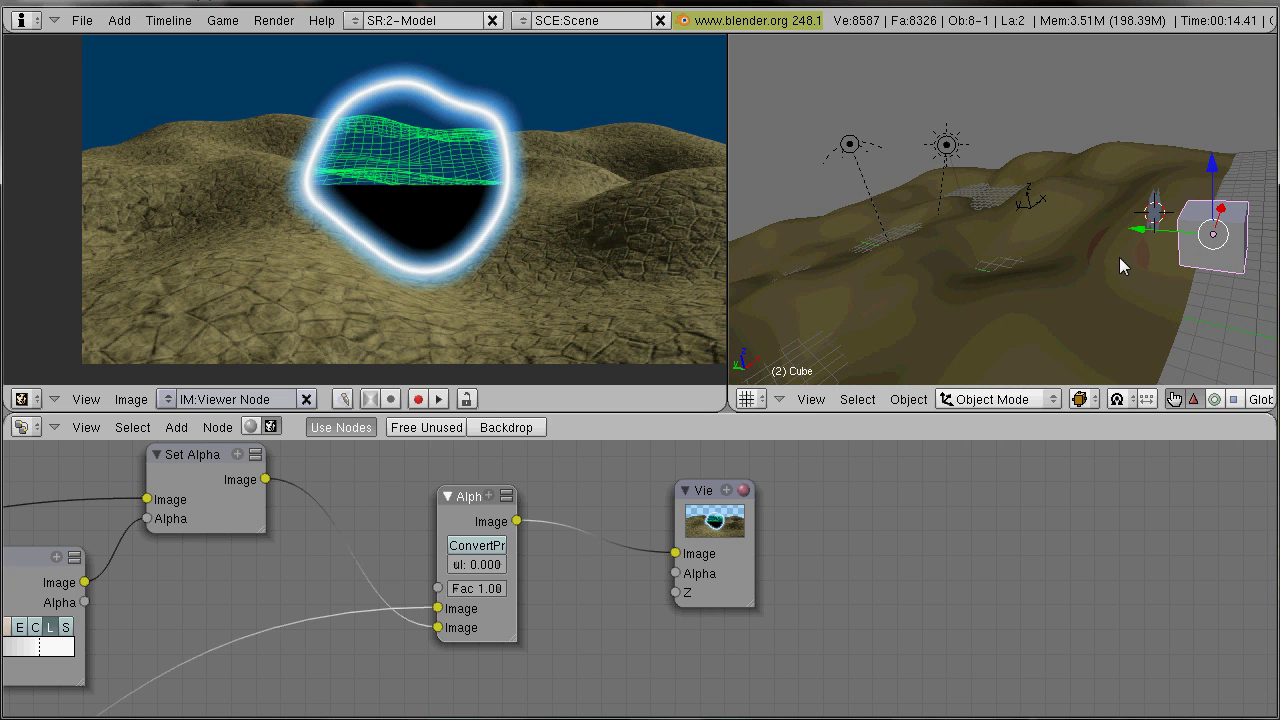
key("space")
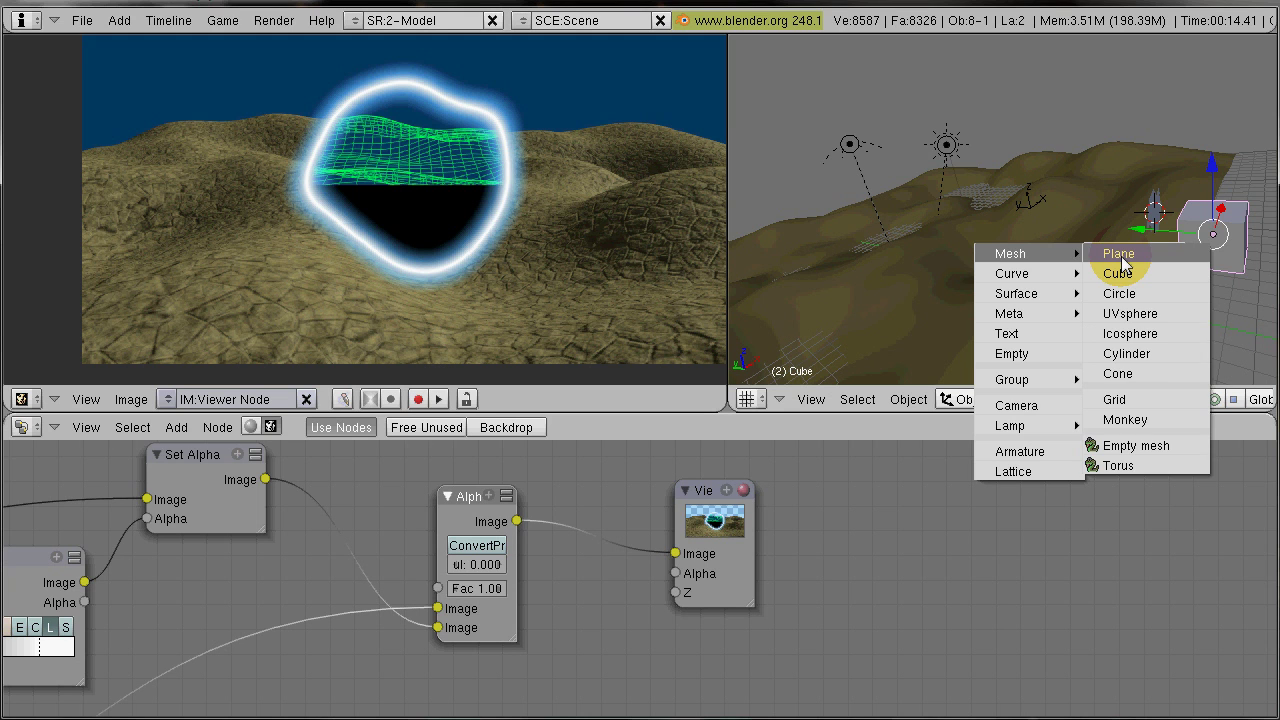
left_click(1121, 258)
middle_click_drag(1212, 273, 988, 279)
middle_click_drag(1088, 258, 978, 248)
middle_click(1014, 255)
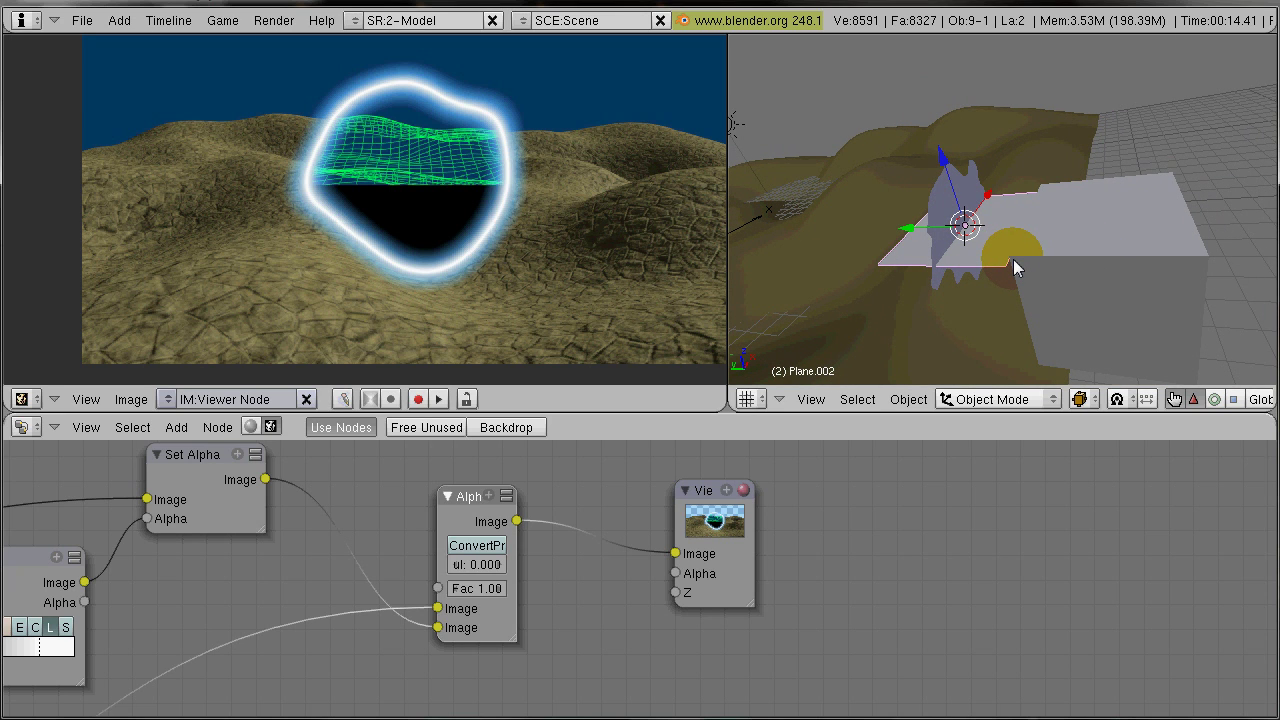
key("n")
left_click(927, 83)
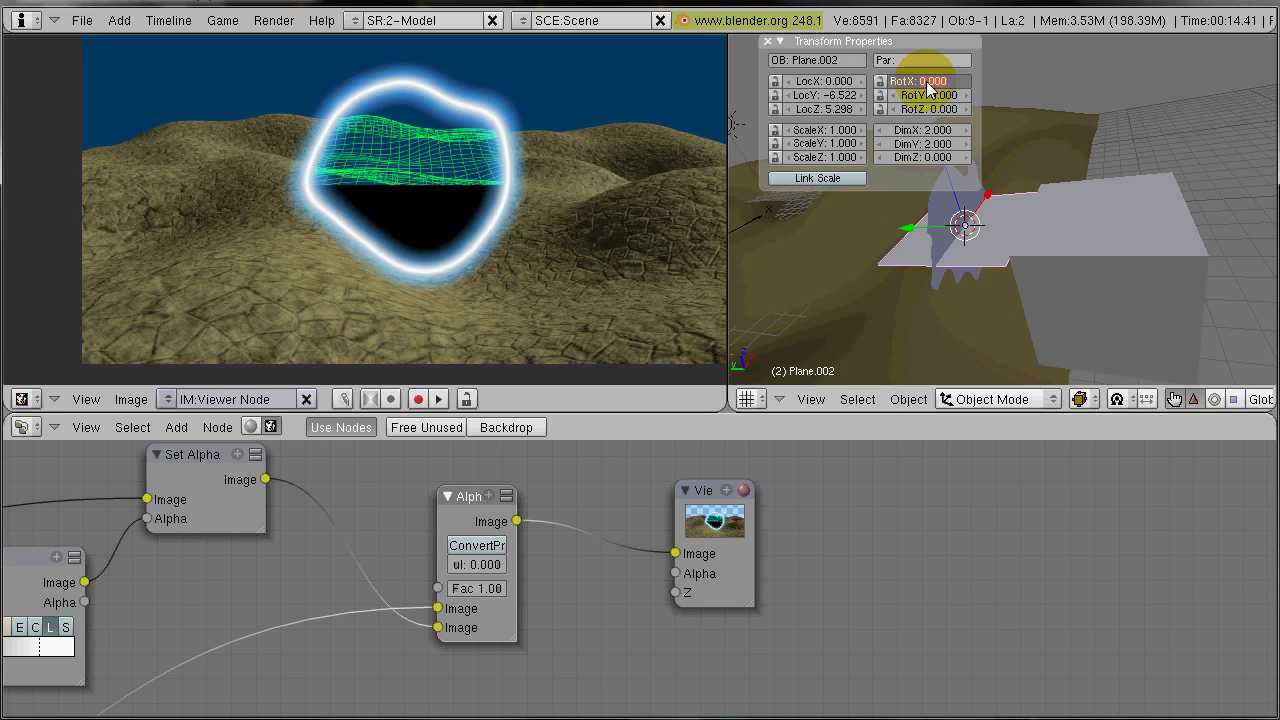
type("90")
key("Return")
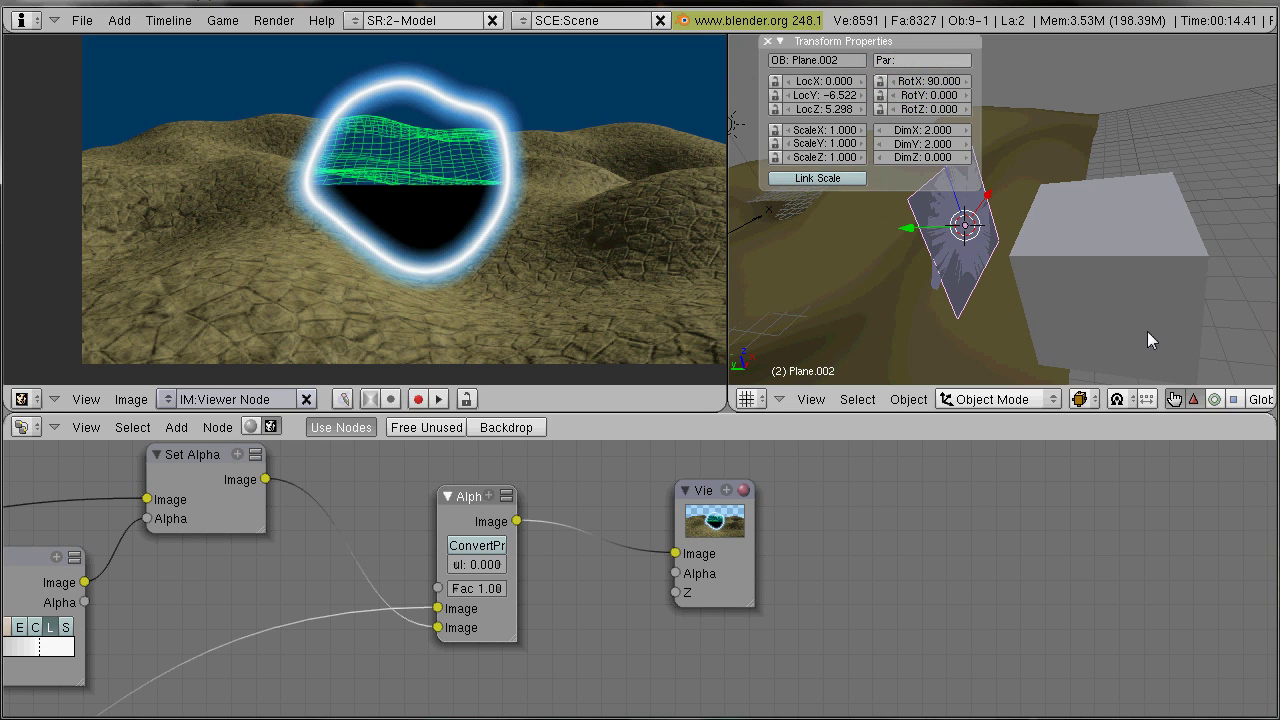
Step: Scale the upright plane up uniformly to about 3.9 times its size
key("KP_8")
key("KP_8")
key("KP_6")
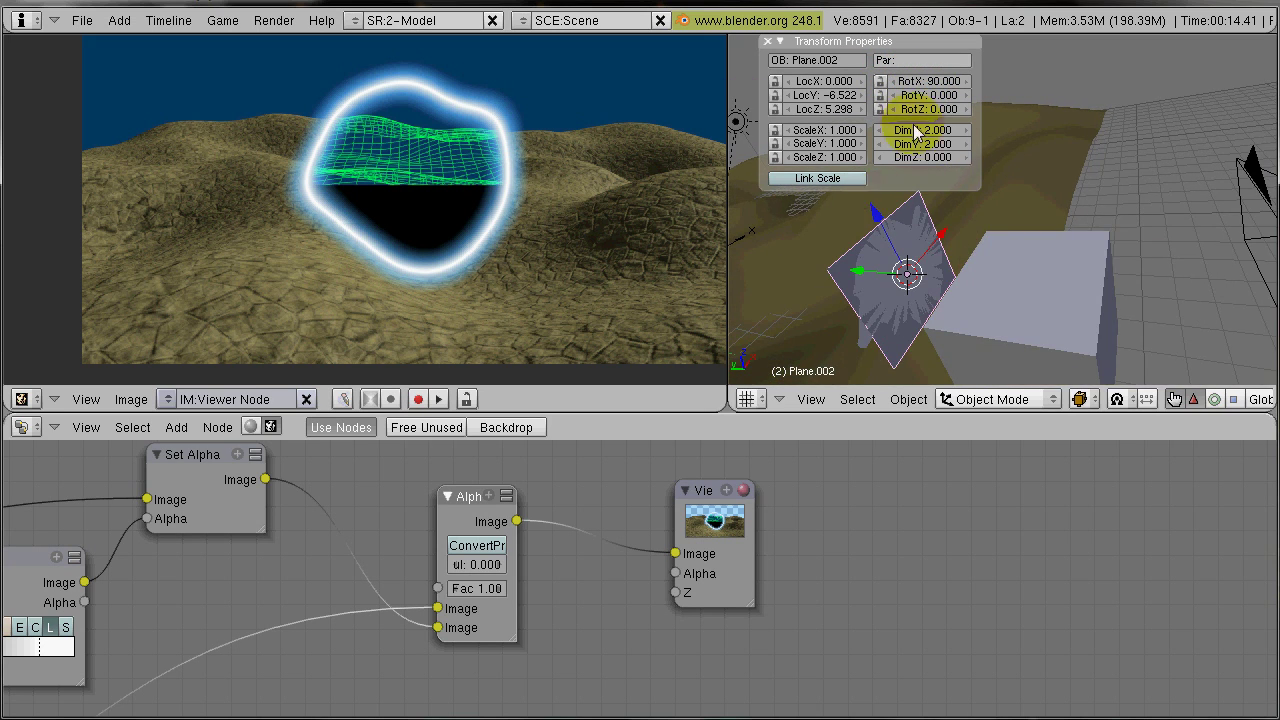
key("n")
scroll(905, 185, "down", 3)
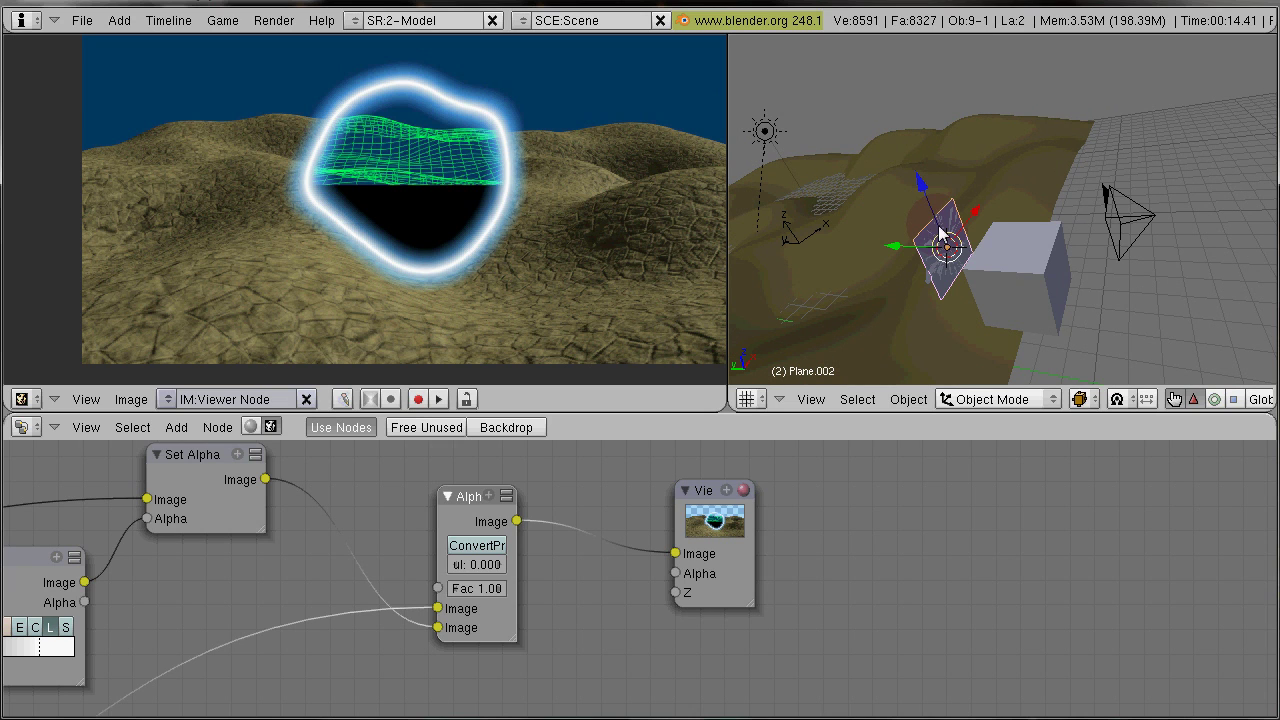
key("s")
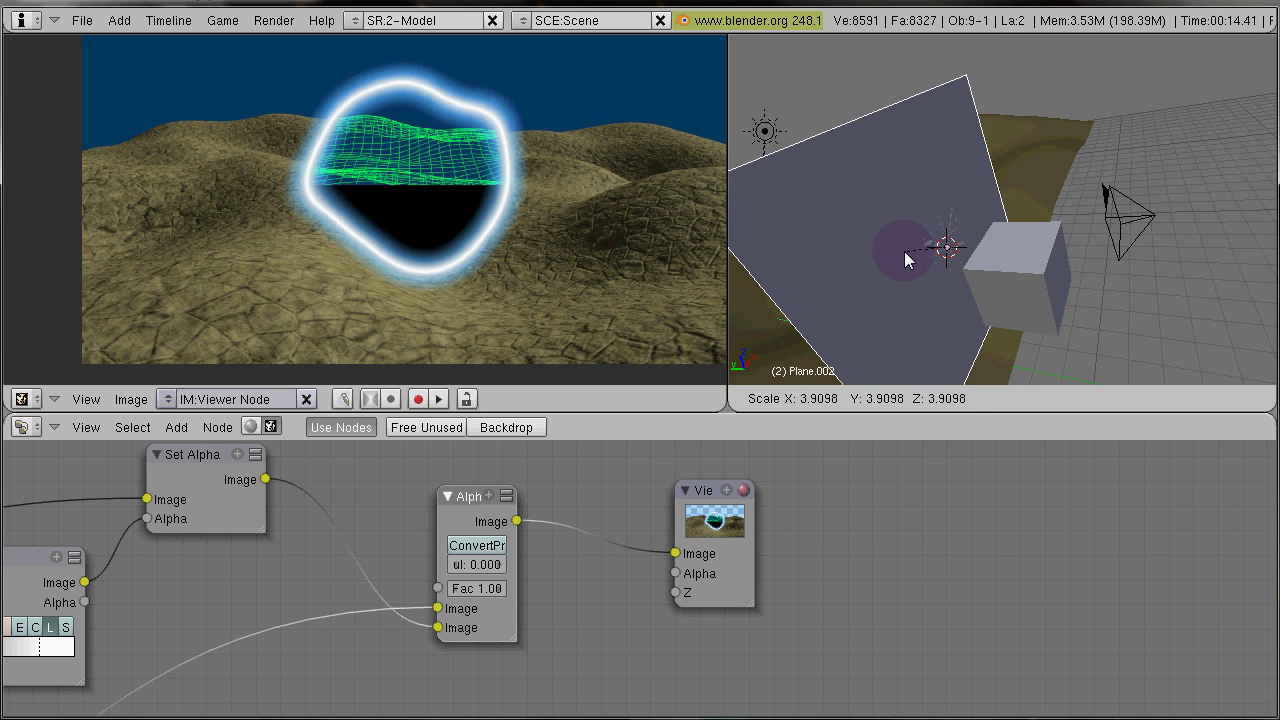
left_click(908, 258)
Step: Move the enlarged plane to layer 16
middle_click_drag(897, 238, 896, 228)
key("m")
left_click(817, 232)
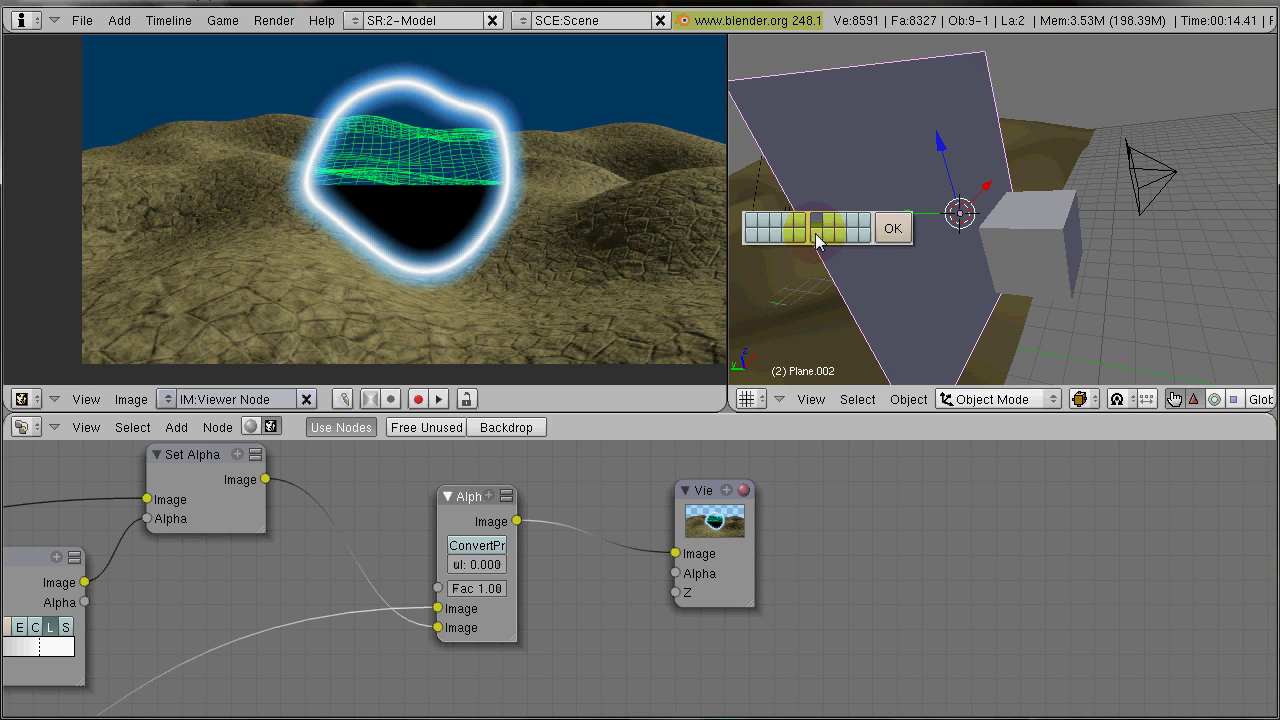
left_click(890, 229)
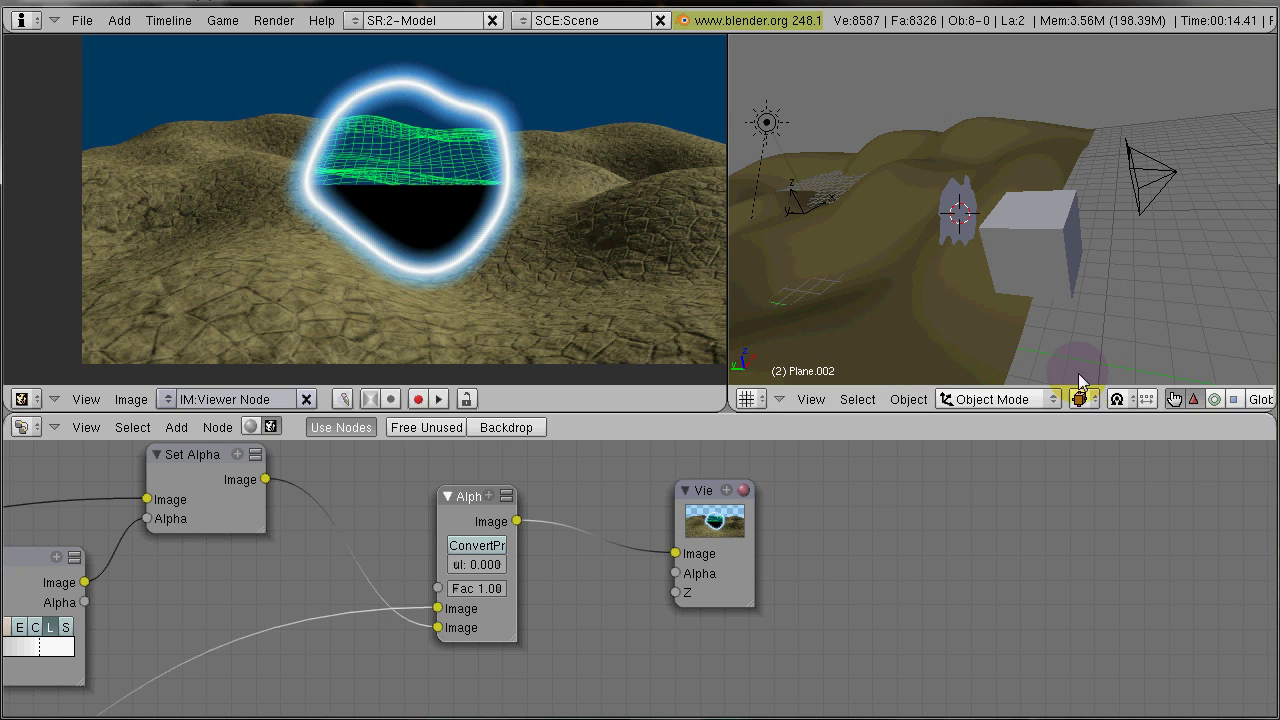
Step: View the plane alone on layer 16, and leave only the portal's layer 11 visible
scroll(1023, 399, "down", 5)
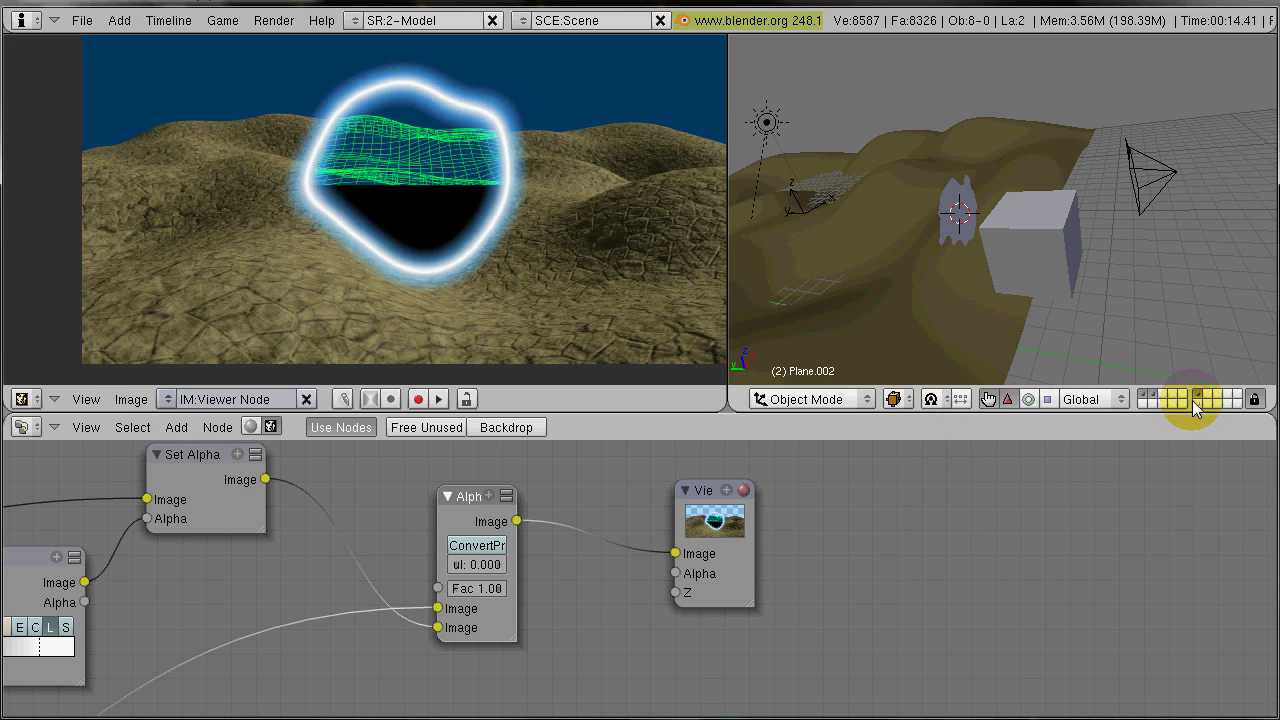
left_click(1198, 398)
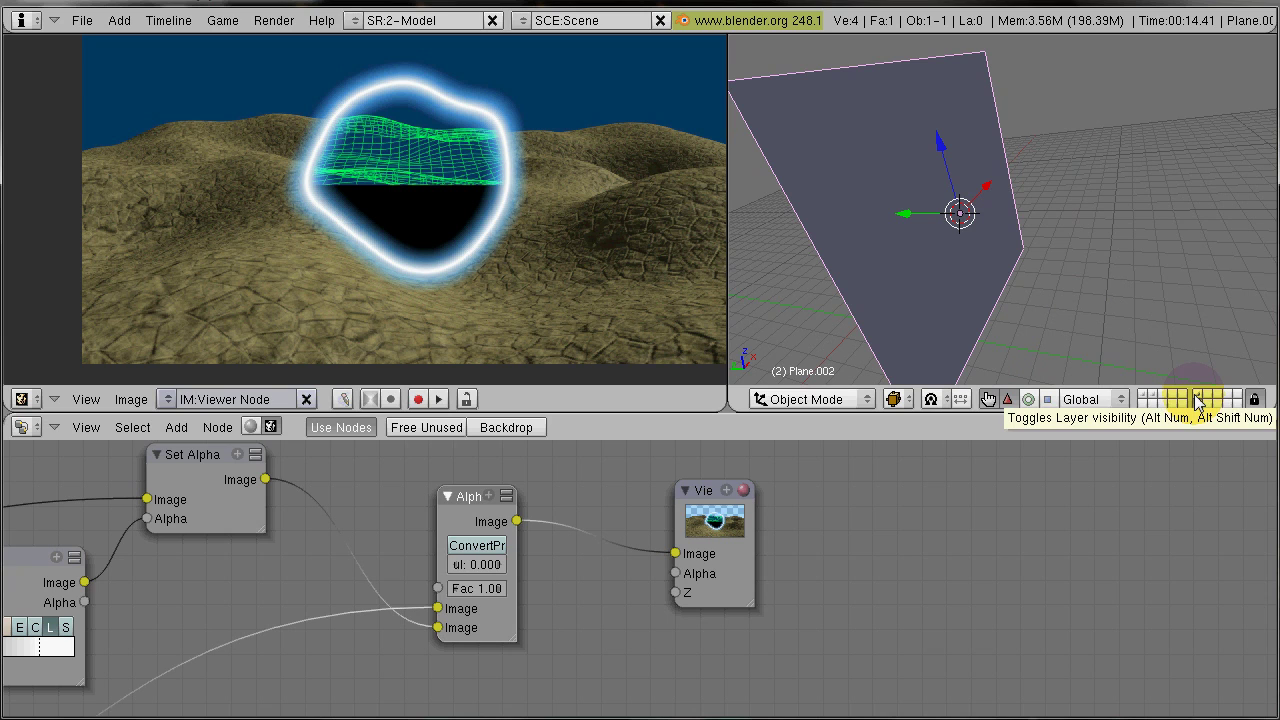
left_click(1197, 400)
left_click(1200, 400)
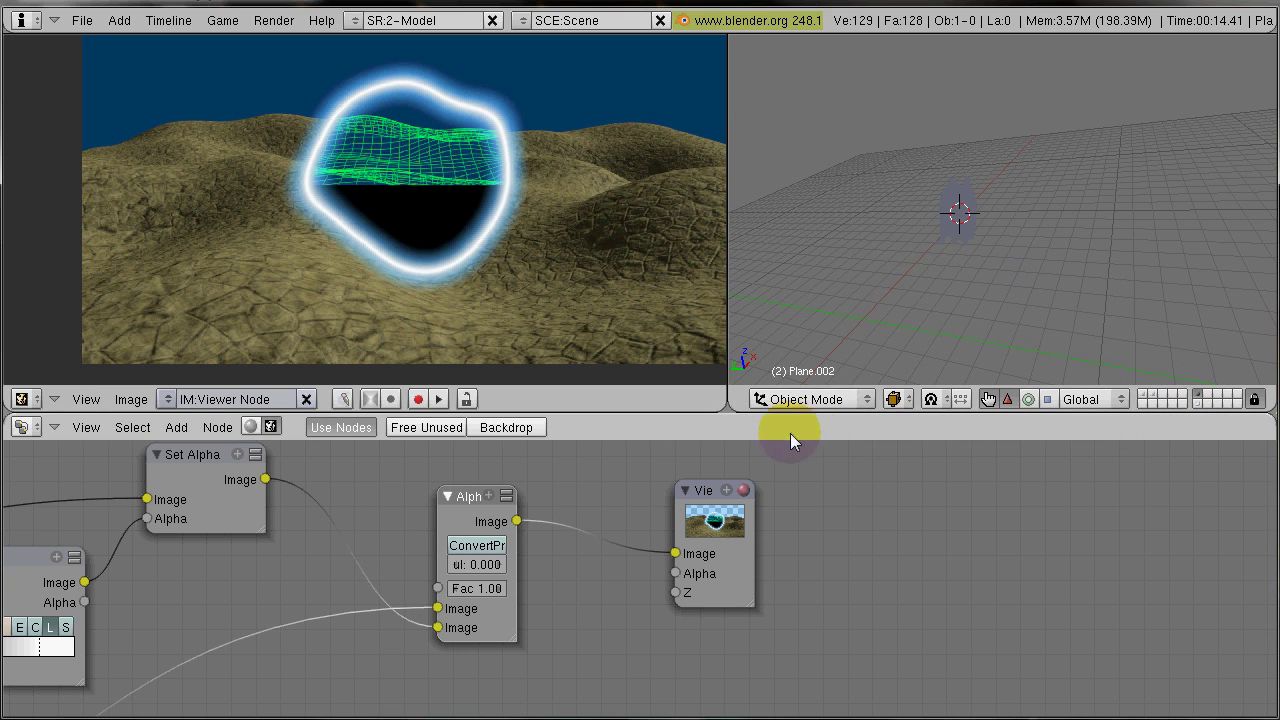
Step: Replace the node editor with the Buttons Window and add a new render layer named ZMask
left_click(21, 428)
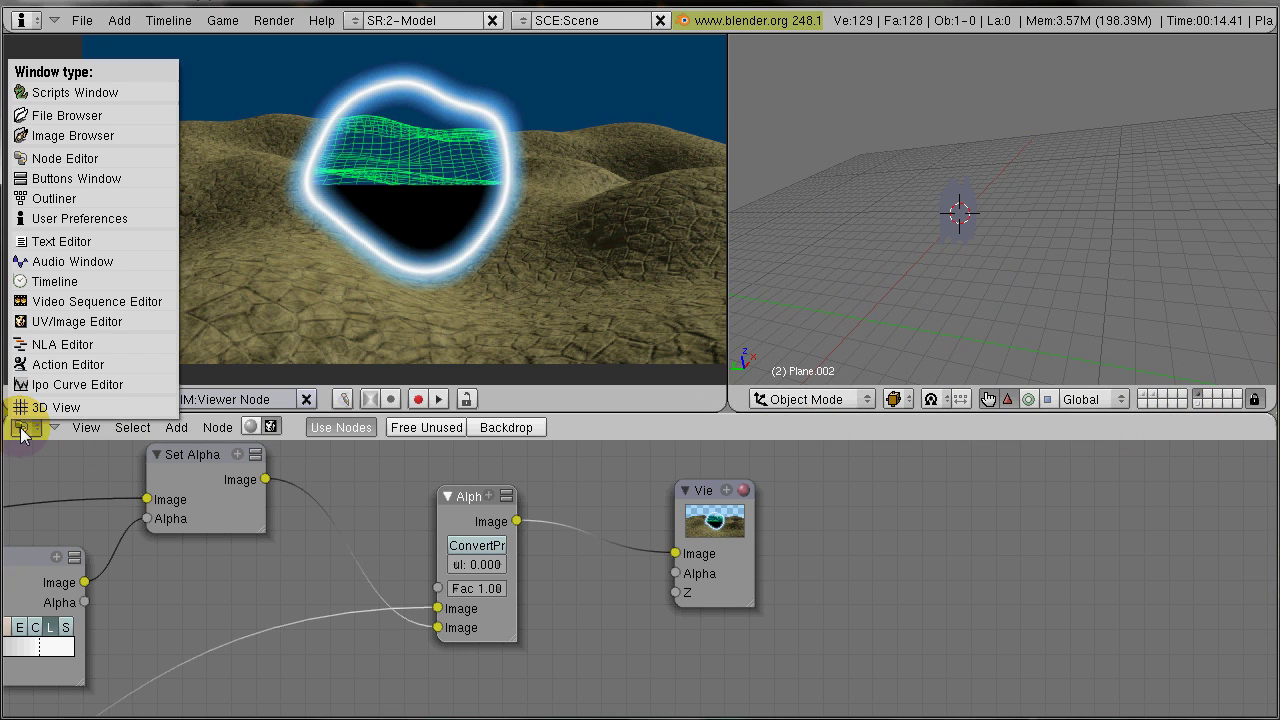
left_click(72, 180)
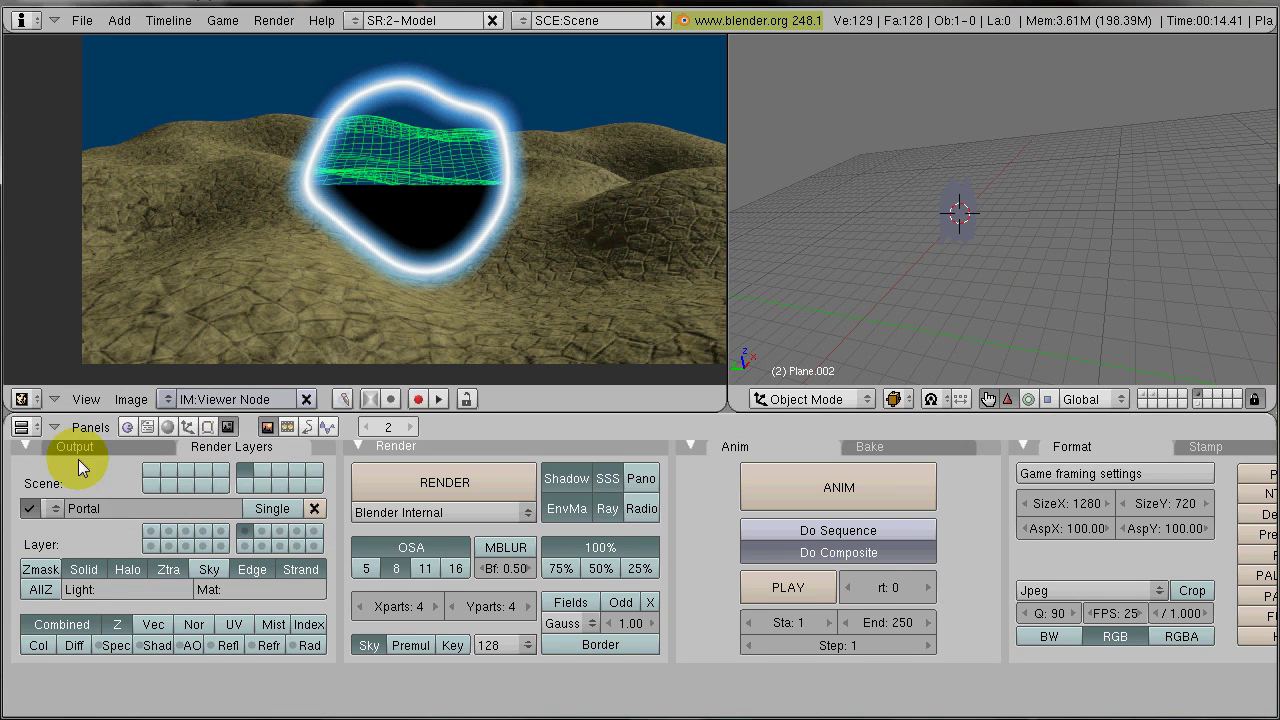
left_click(57, 523)
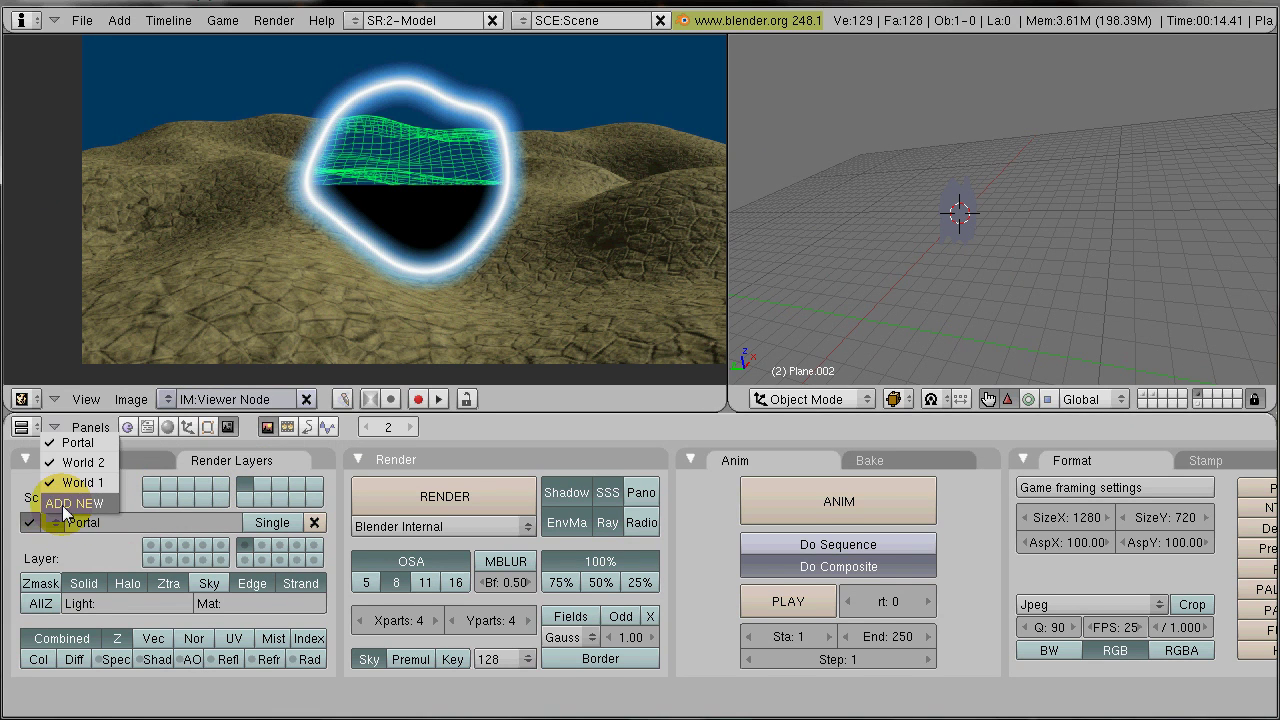
left_click(63, 511)
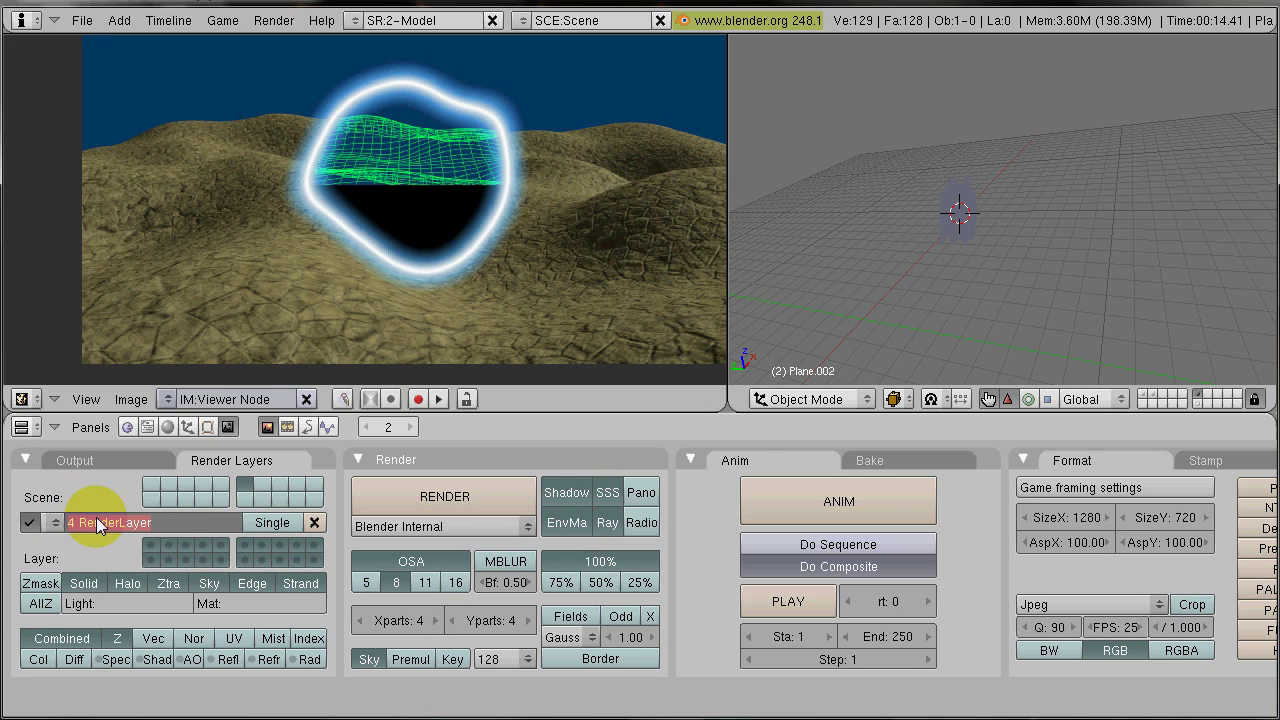
left_click(91, 522)
type("Z")
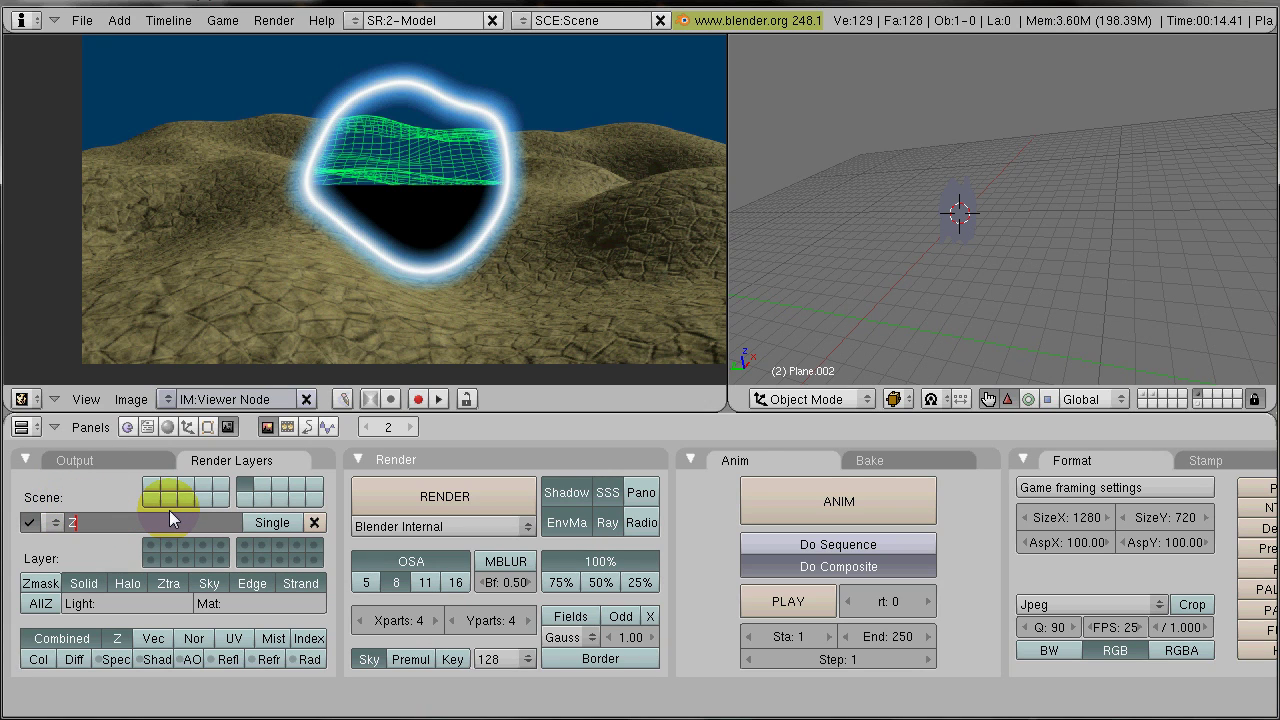
type("Mask")
key("Return")
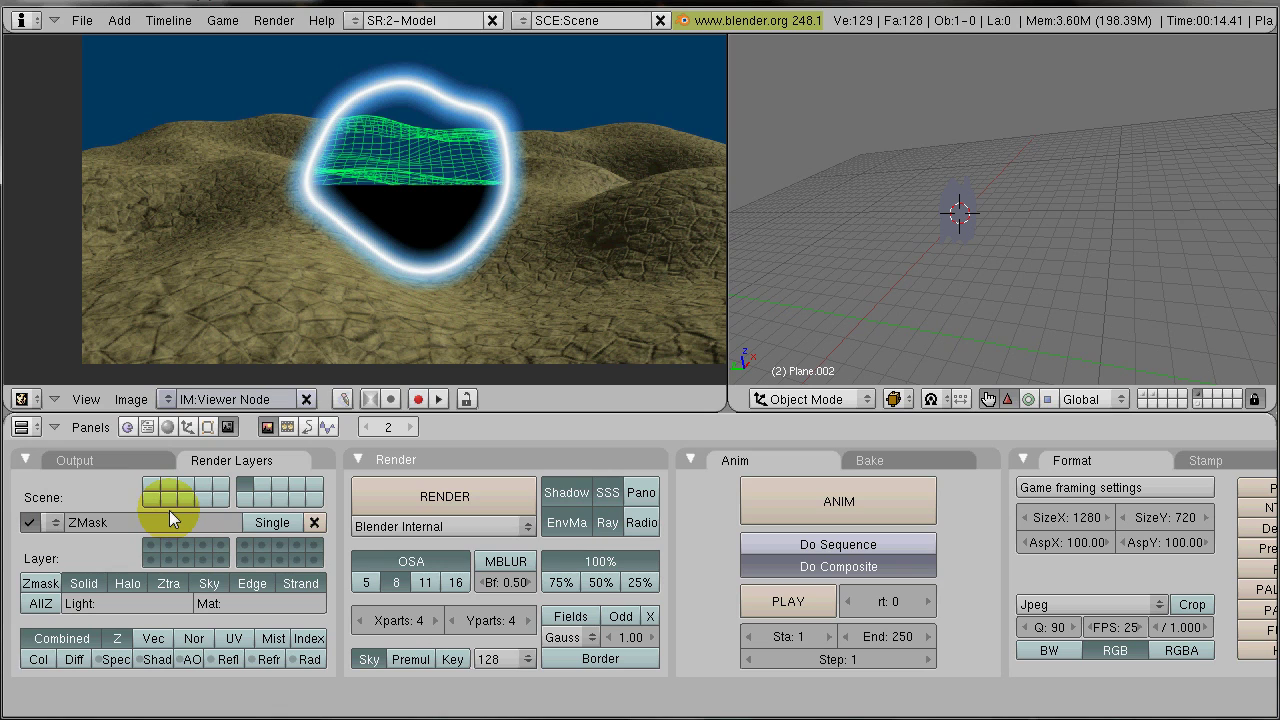
Step: Limit the ZMask render layer to layer 16, and give the World 2 render layer a negative Z-mask using layer 16
left_click(242, 560)
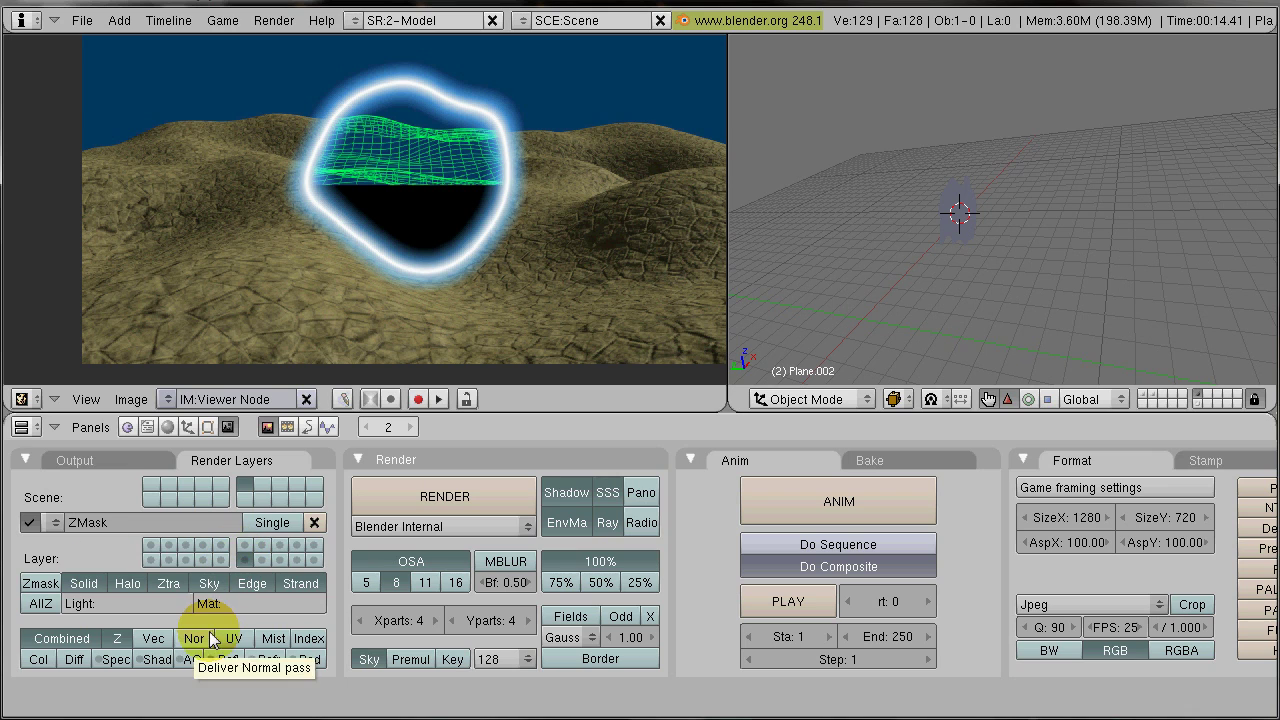
left_click(56, 525)
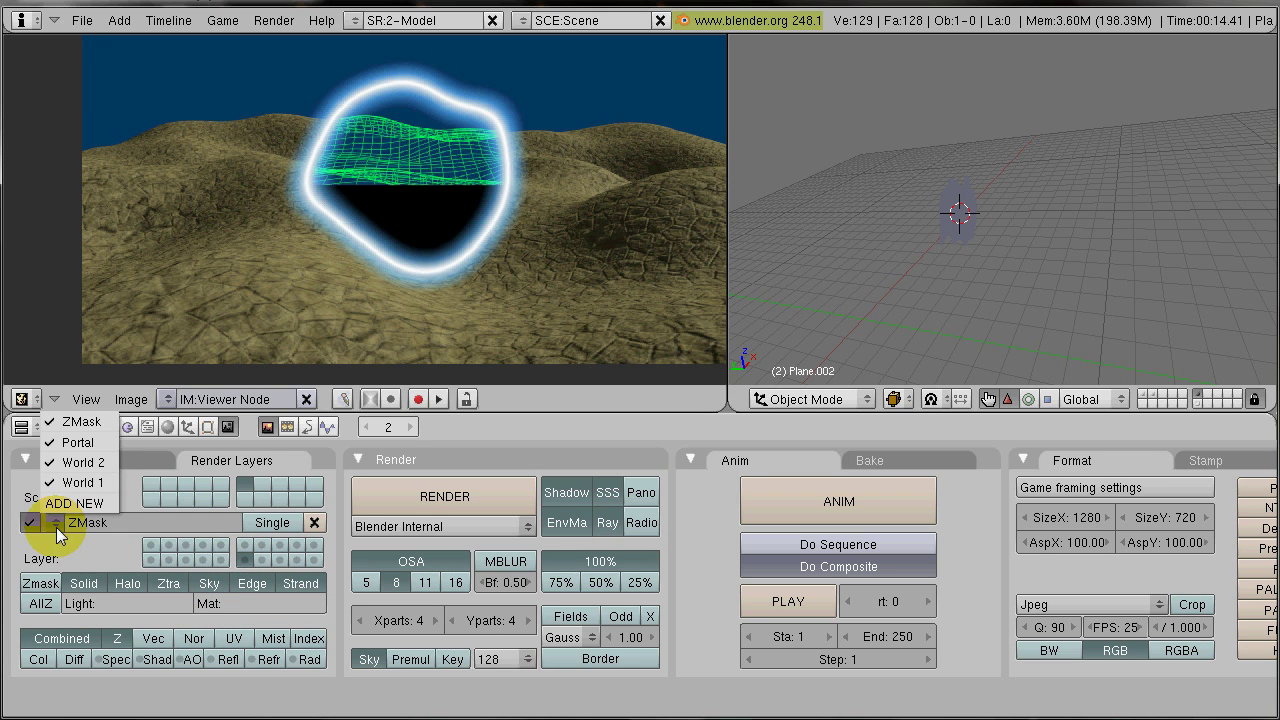
left_click(74, 464)
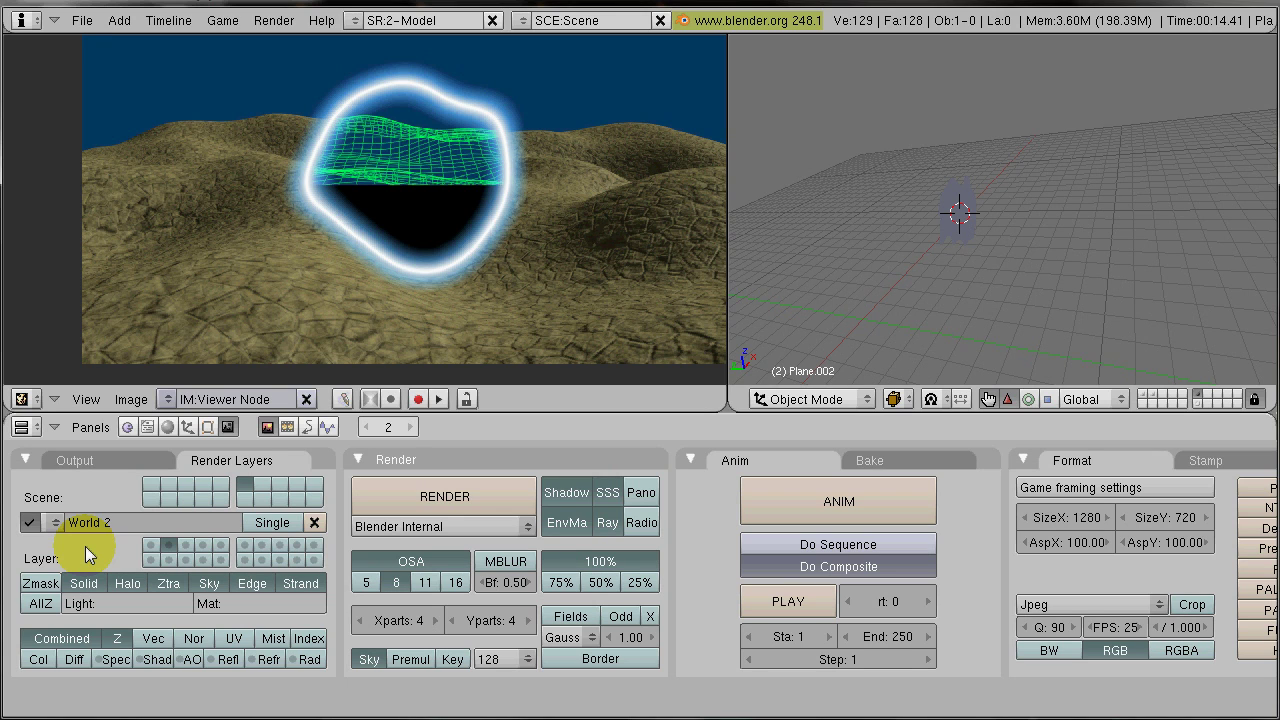
left_click(40, 586)
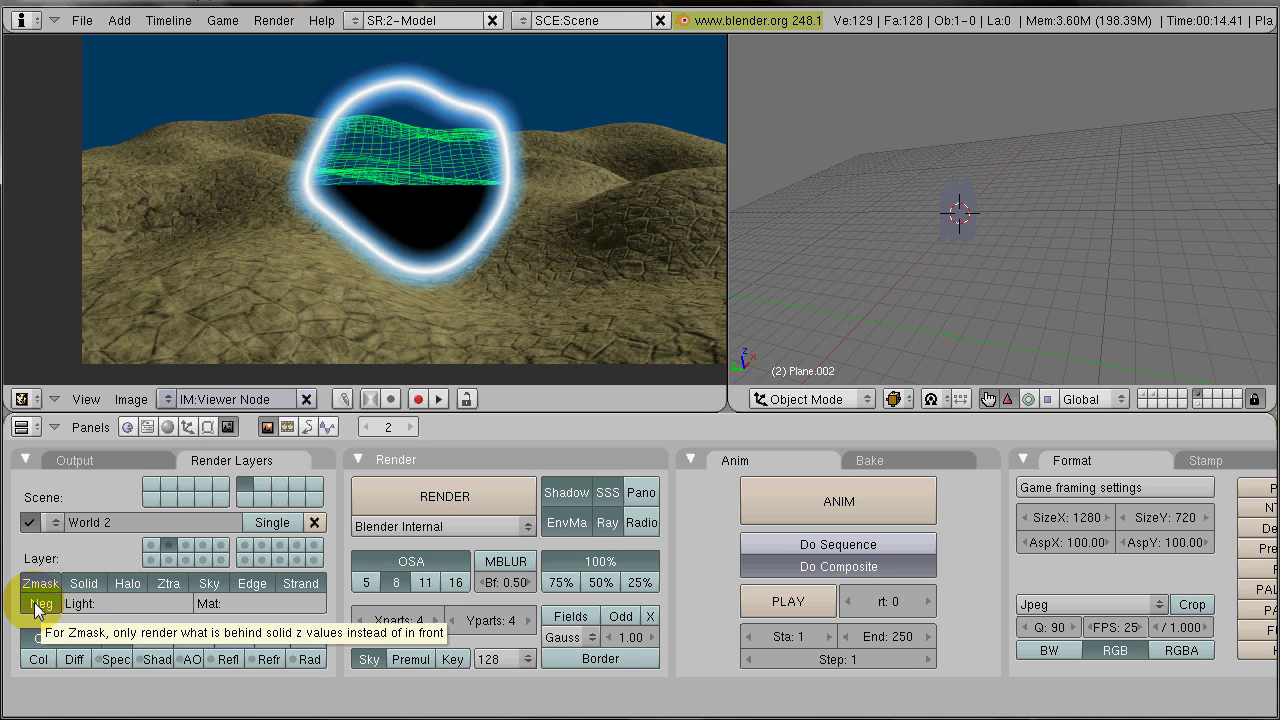
left_click(40, 604)
left_click(246, 558)
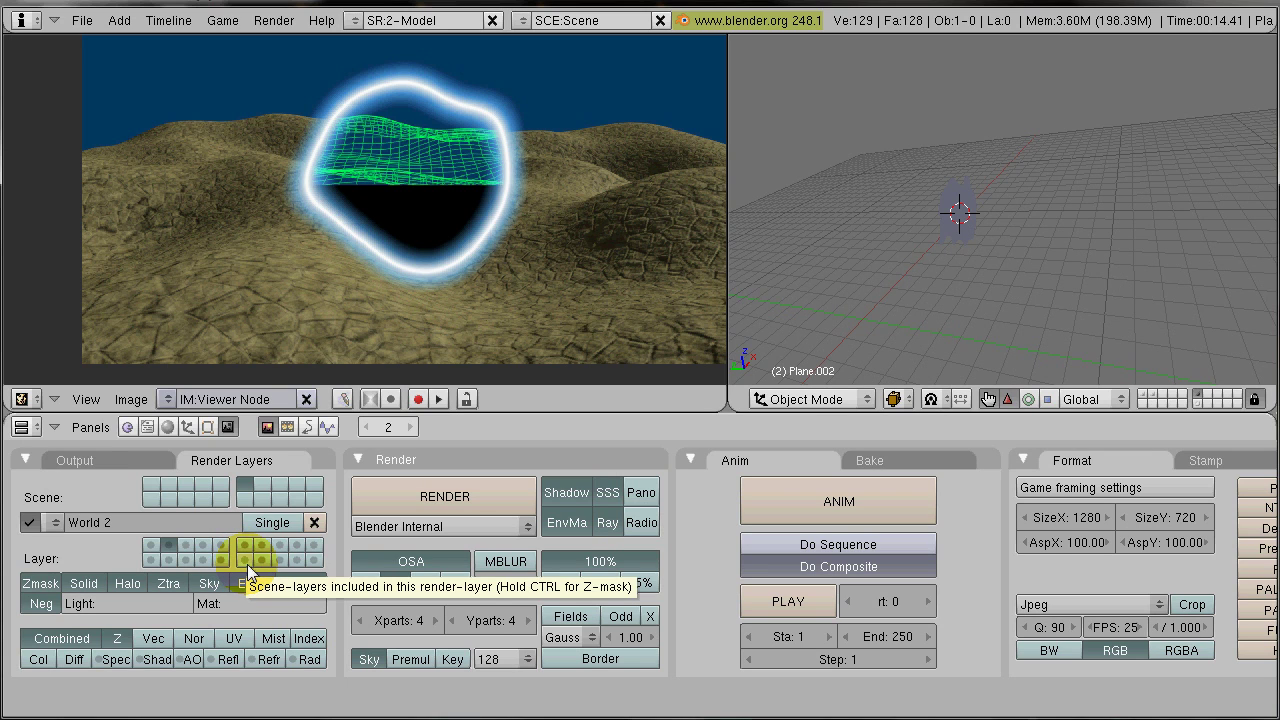
left_click(247, 565)
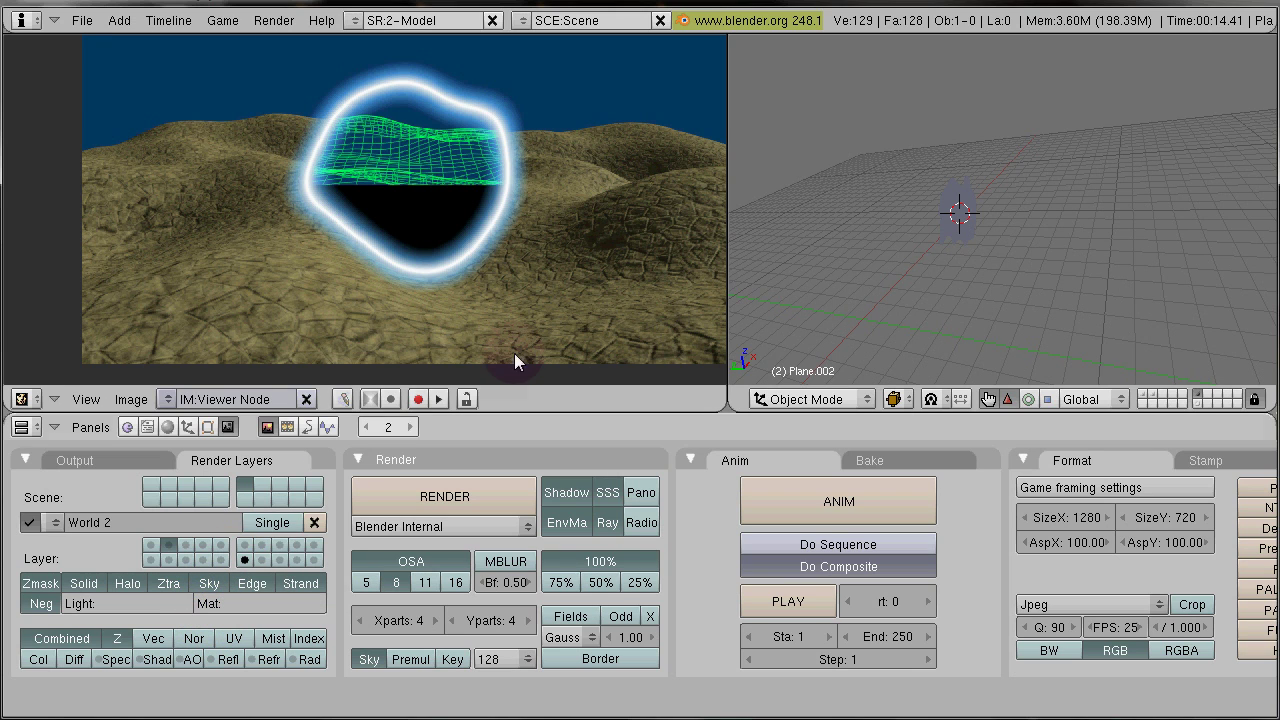
Step: Show layers 16, 2 and 1 alongside the portal's layer, and assign the cube to layer 2
left_click(1201, 404)
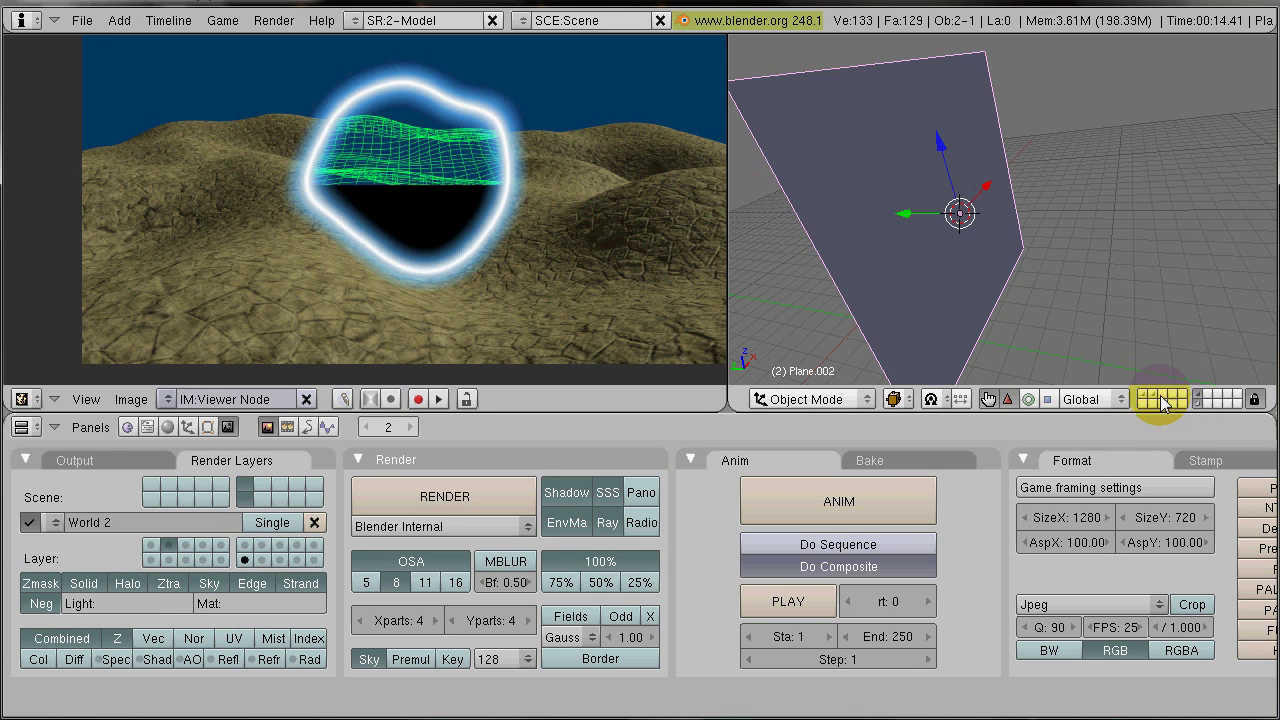
left_click(1155, 395, "shift")
left_click(1143, 397, "shift")
right_click(1031, 240)
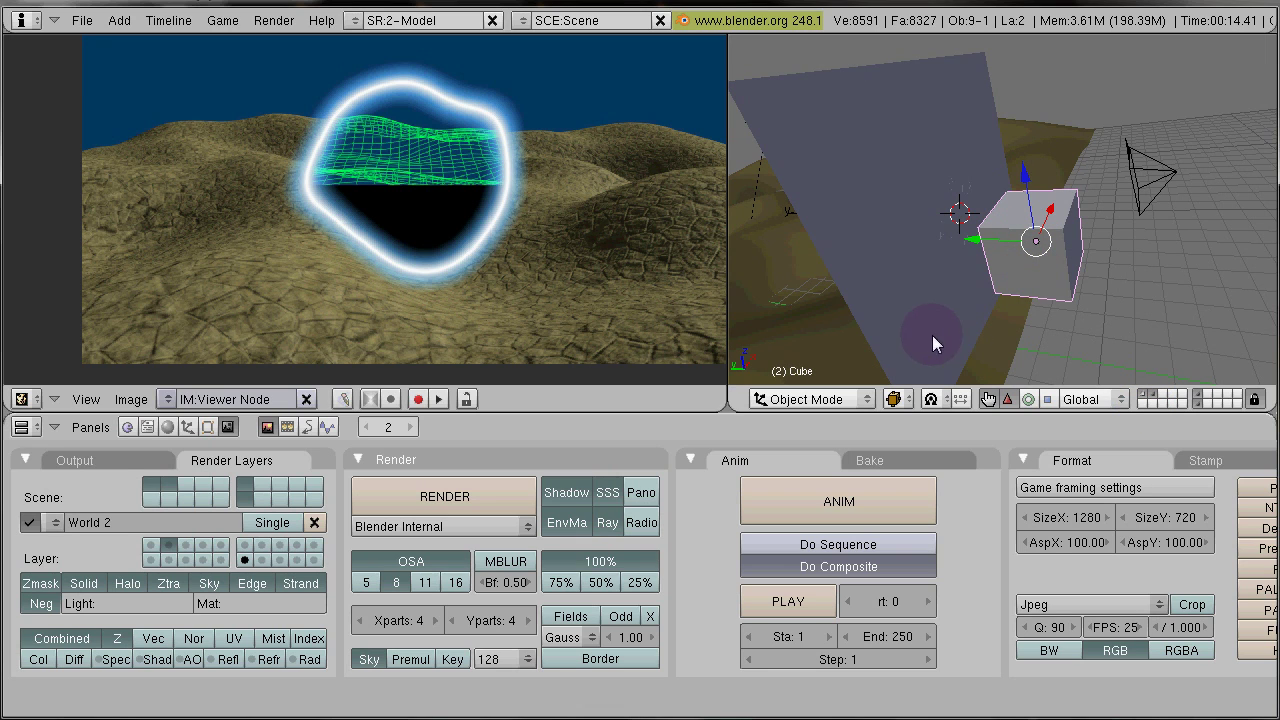
key("m")
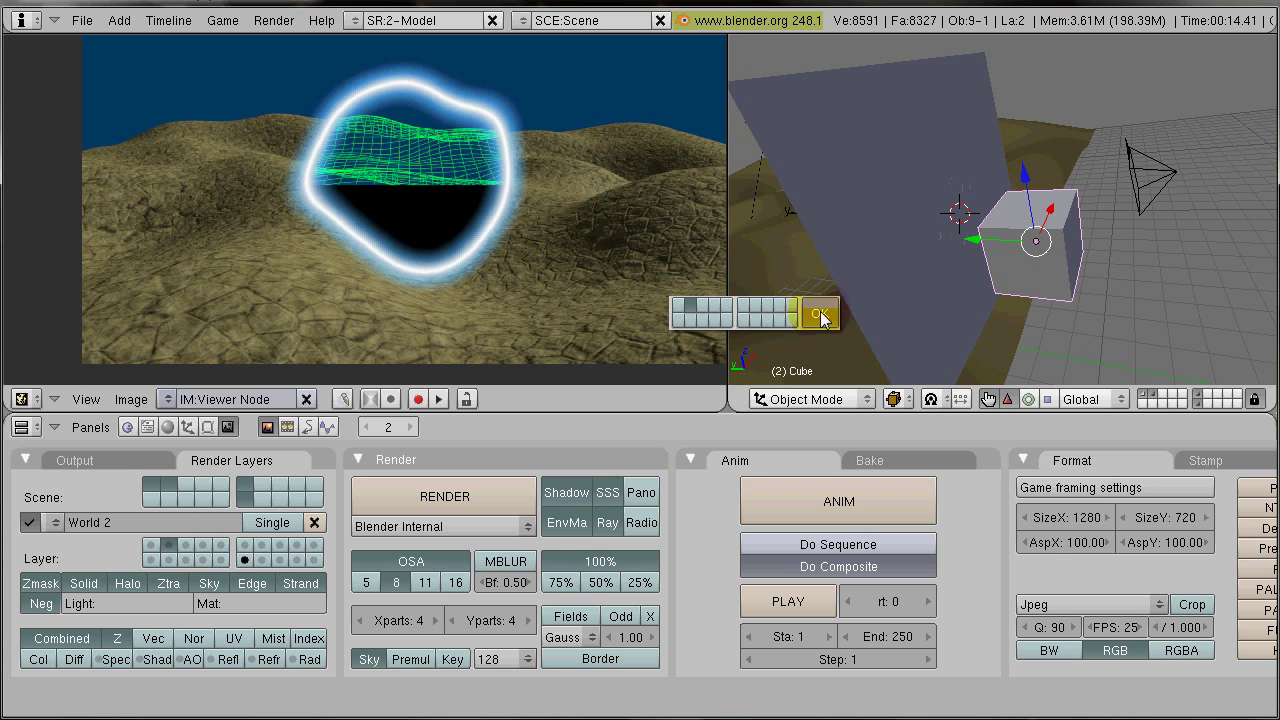
left_click(820, 317)
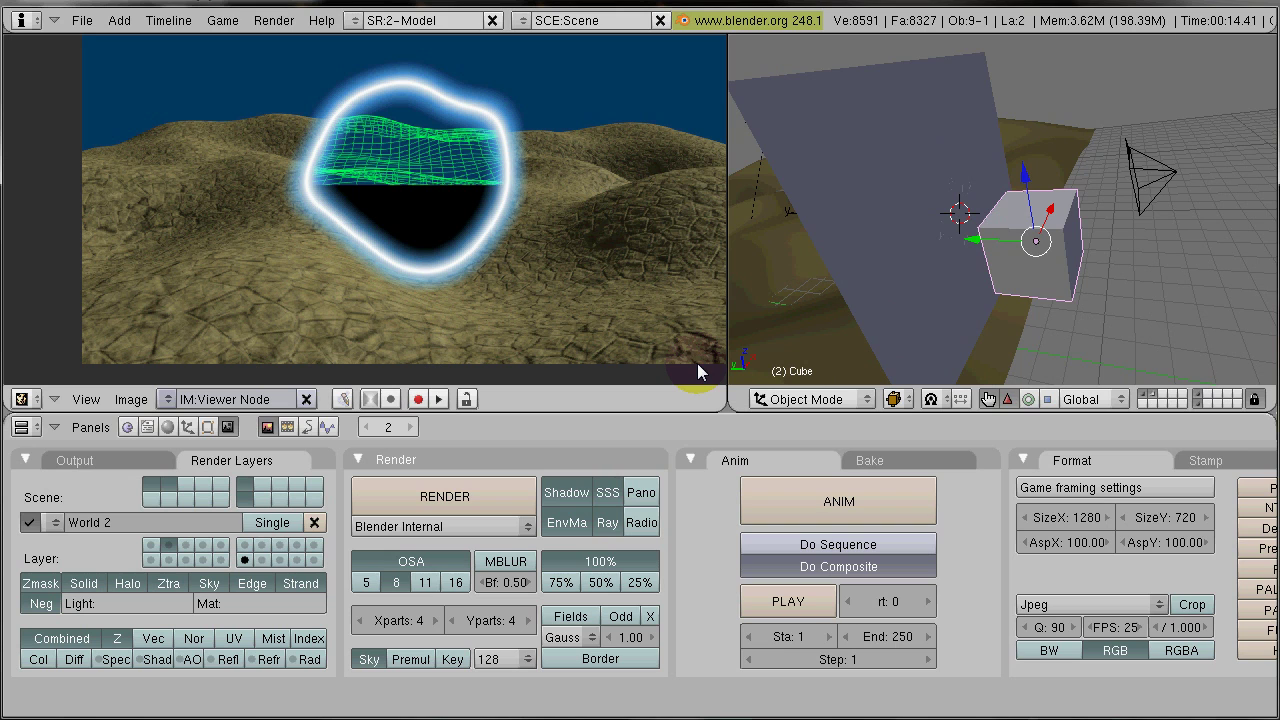
Step: Render the current frame with the new mask setup and close the render window
key("F12")
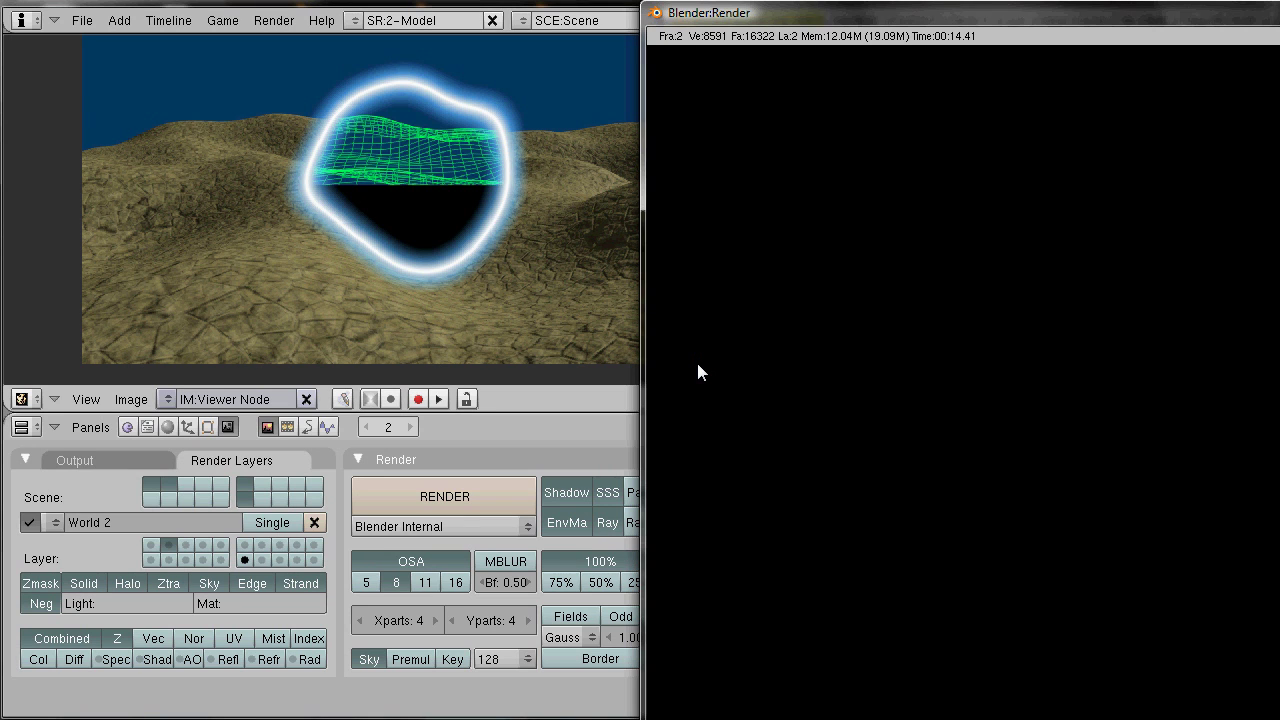
left_click_drag(1279, 13, 1106, 27)
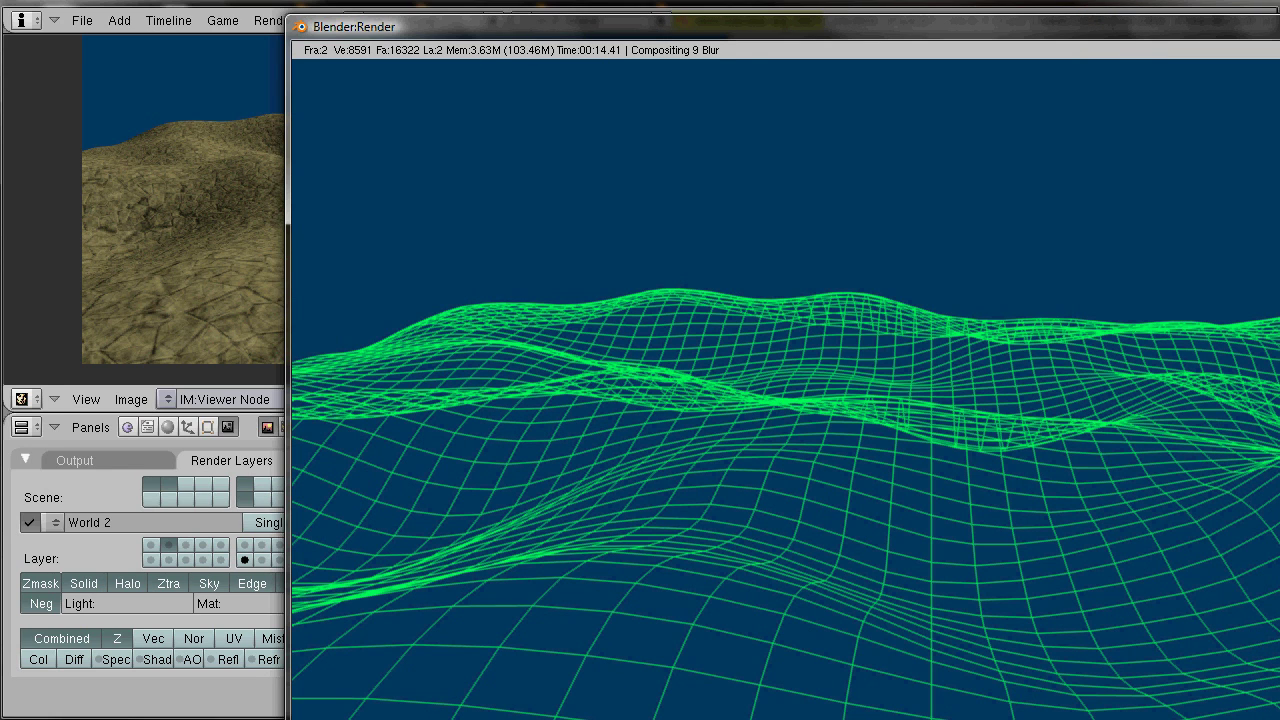
left_click(903, 191)
key("j")
key("Escape")
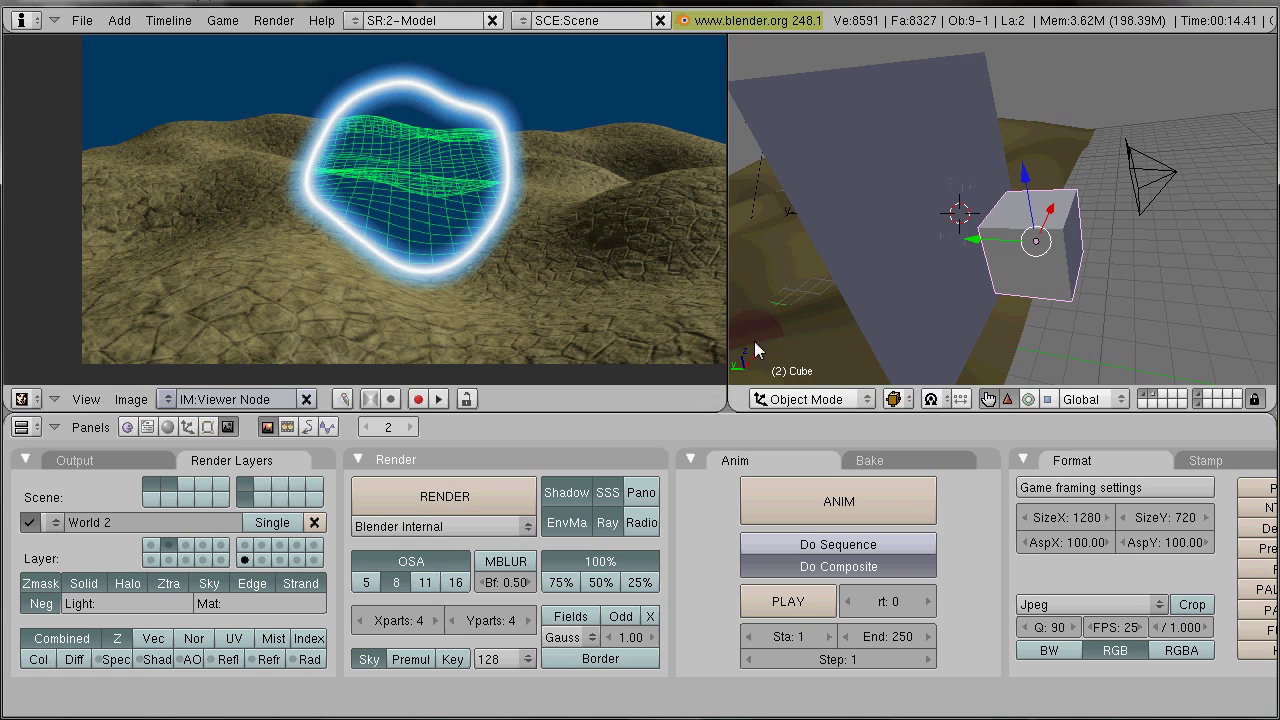
Step: Bring back the node editor with more height, and move the Viewer node near the Mix node
left_click(21, 427)
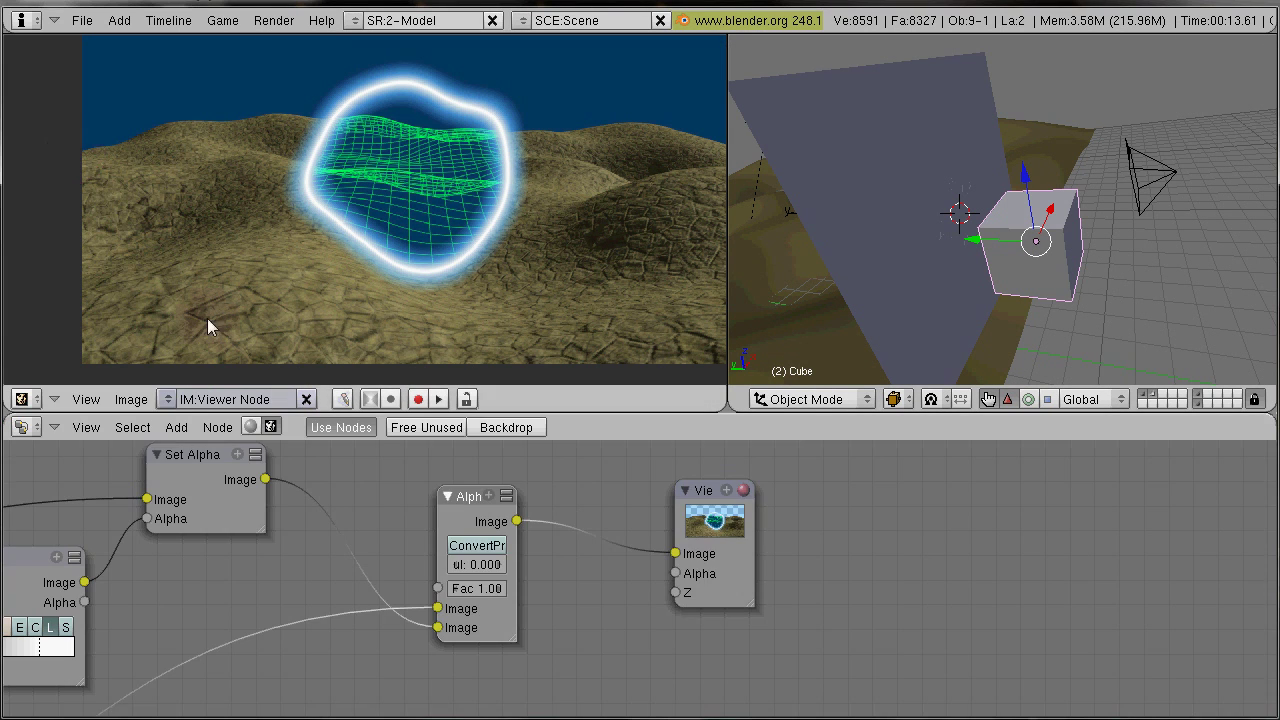
left_click(62, 158)
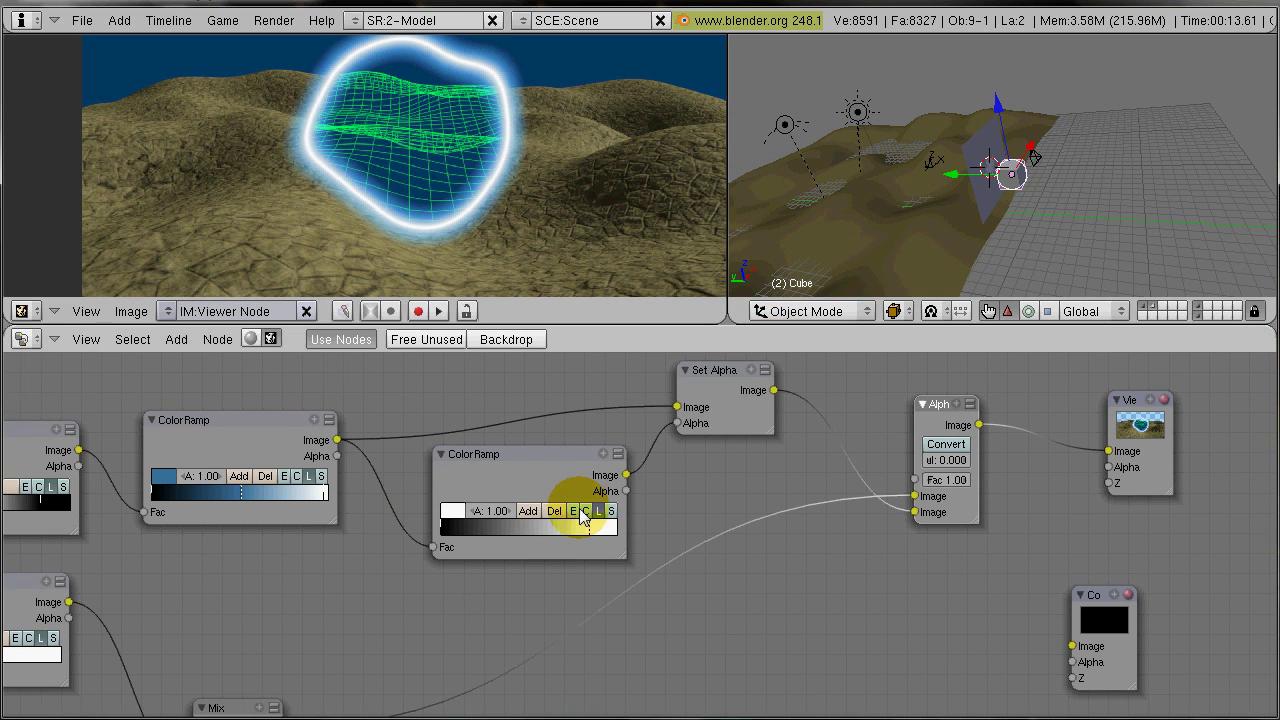
middle_click_drag(586, 423, 909, 371)
middle_click_drag(586, 429, 85, 623)
scroll(687, 531, "down", 2)
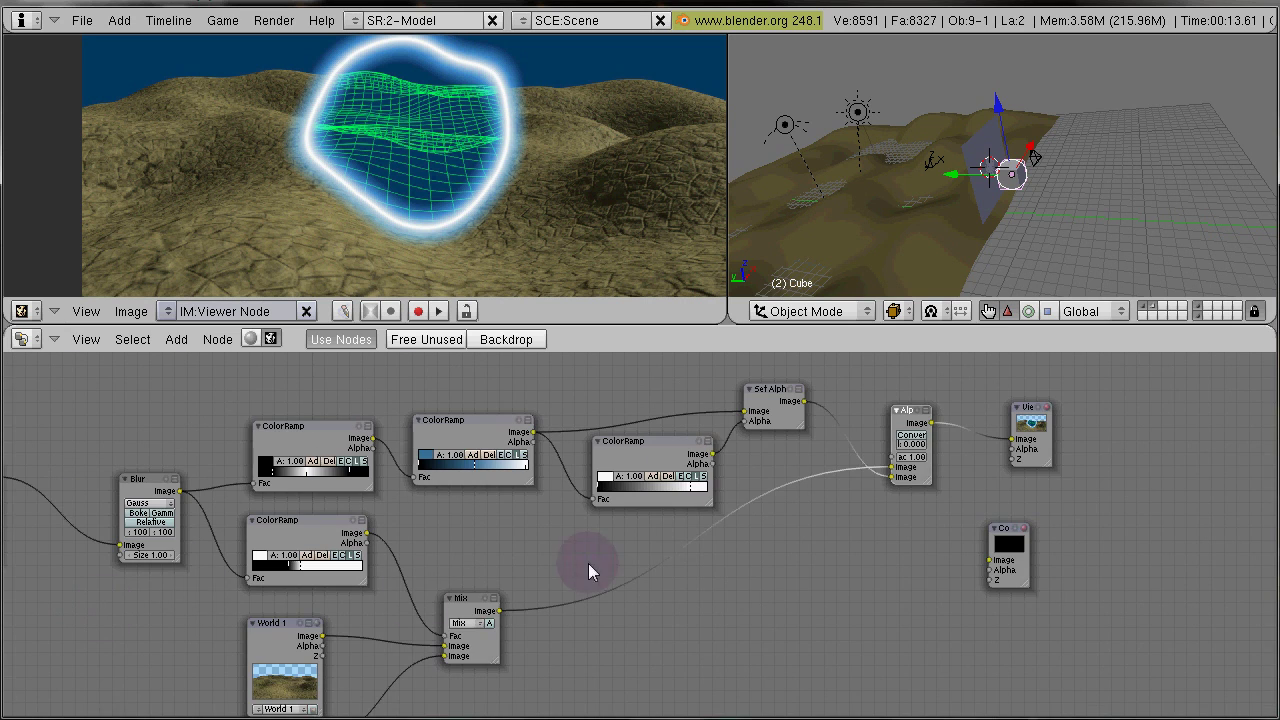
left_click(1028, 415)
left_click_drag(1028, 415, 625, 672)
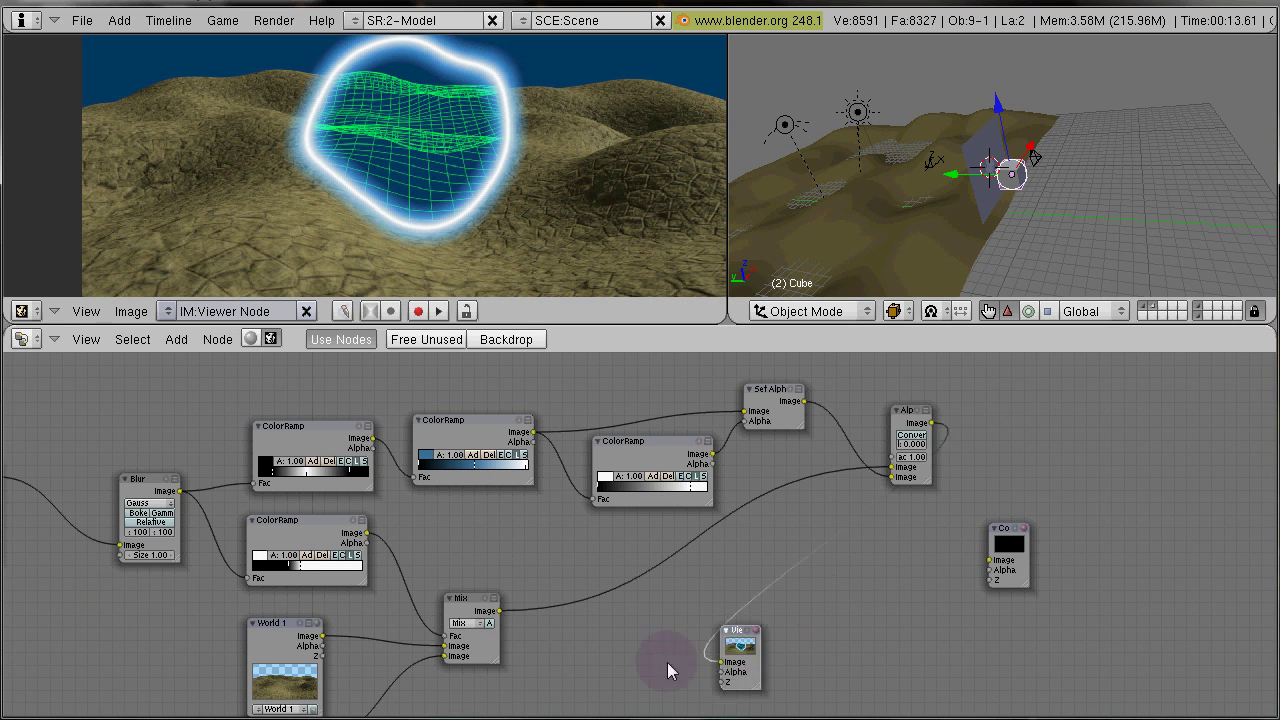
Step: Connect the World 2 image output to the Viewer node and inspect the whole frame
middle_click_drag(466, 640, 651, 490)
left_click_drag(510, 603, 783, 554)
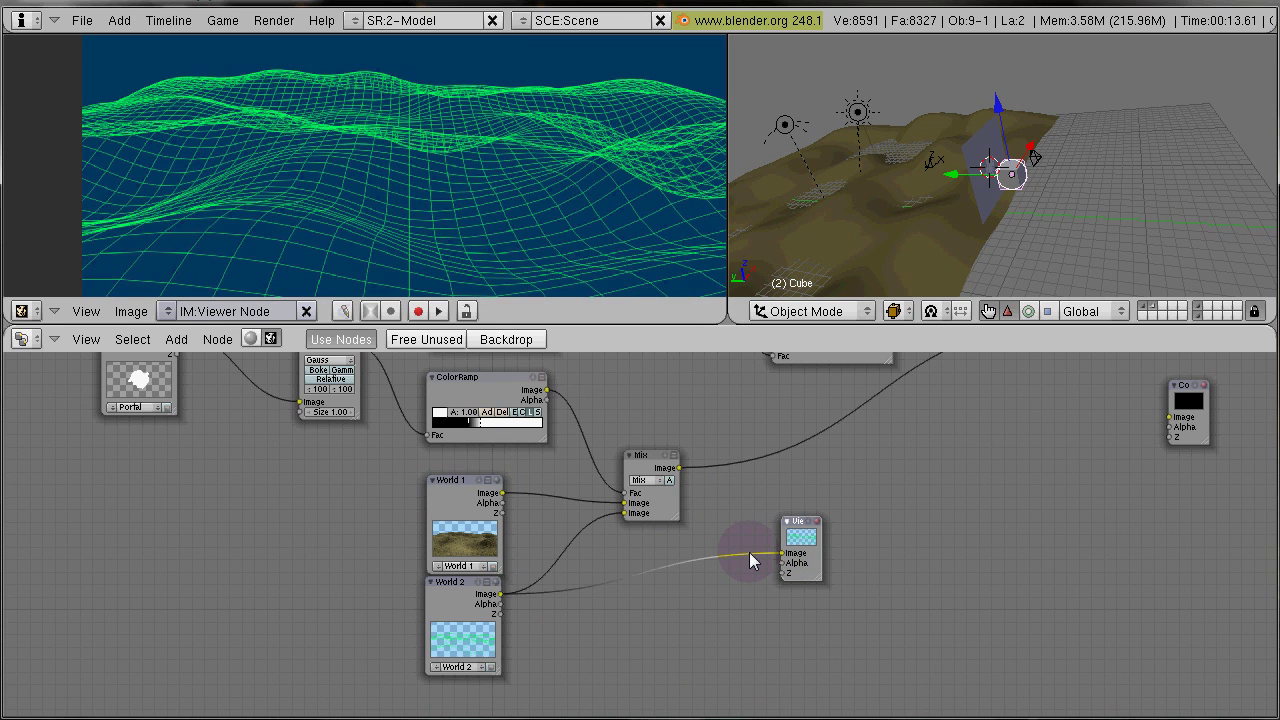
scroll(511, 205, "down", 2)
scroll(511, 212, "up", 1)
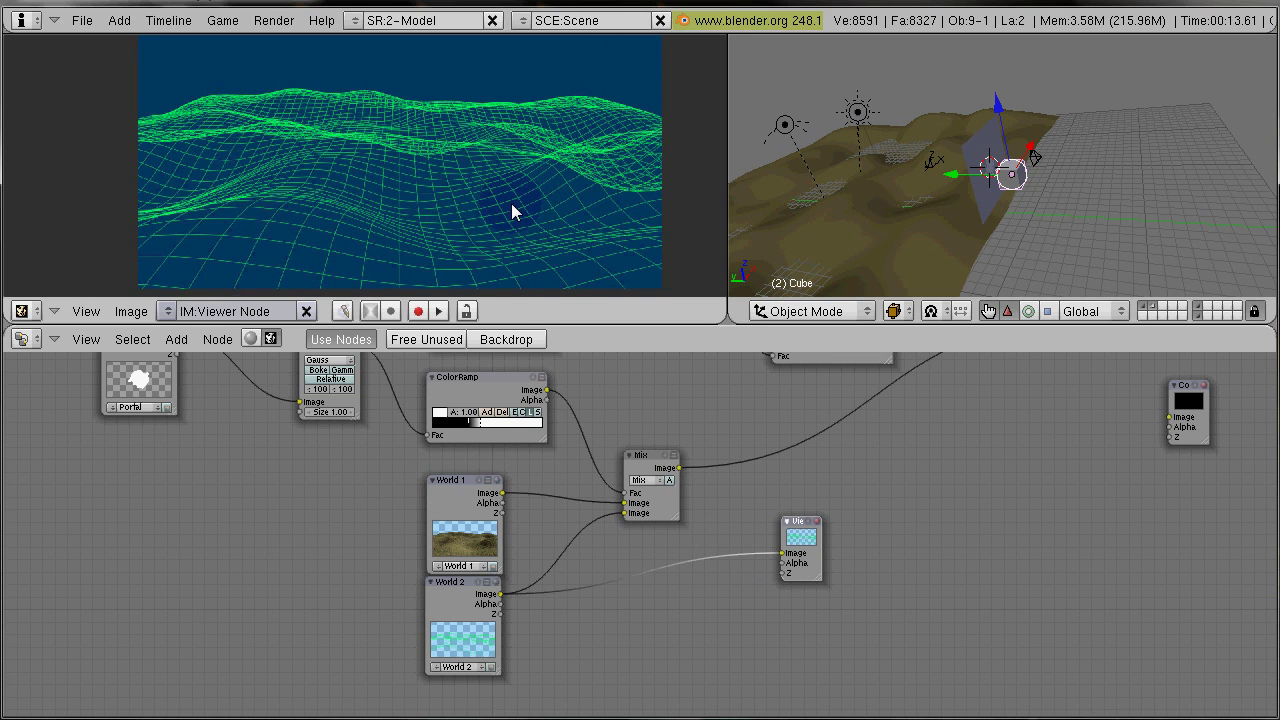
scroll(994, 191, "up", 1)
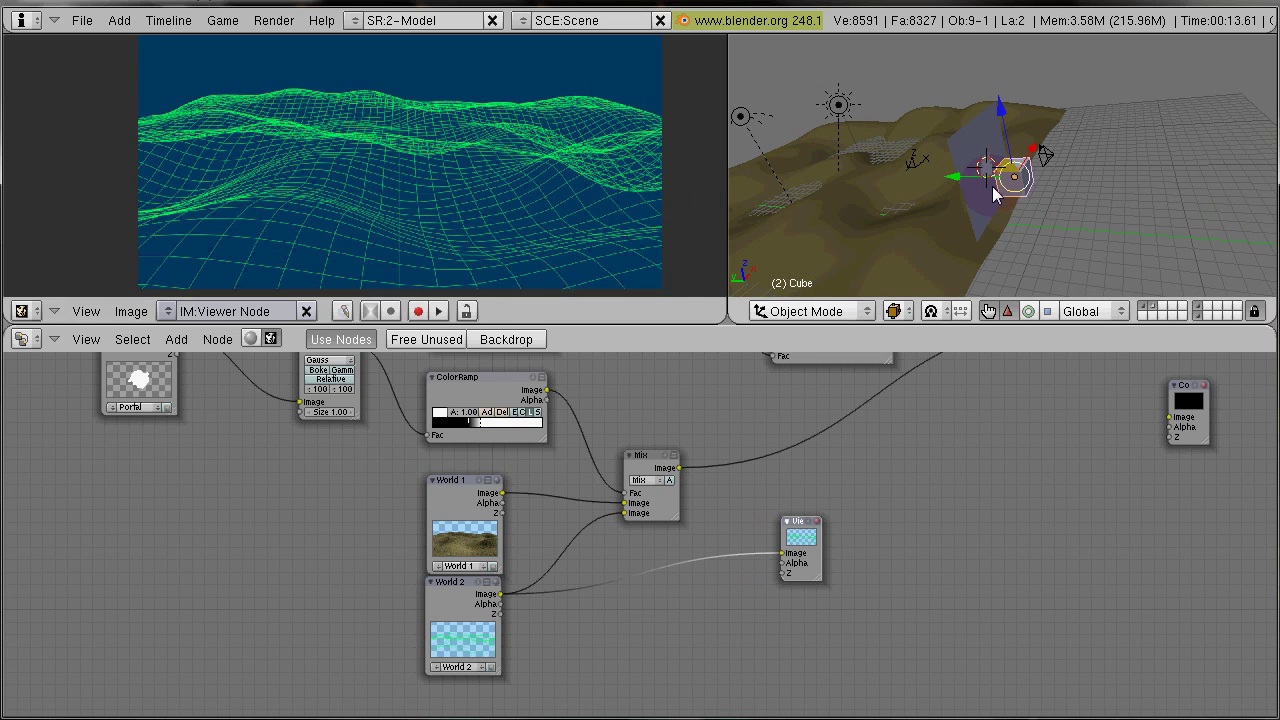
Step: Reassign the layer of the cube in front of the plane
key("m")
left_click(868, 169)
left_click(1004, 178)
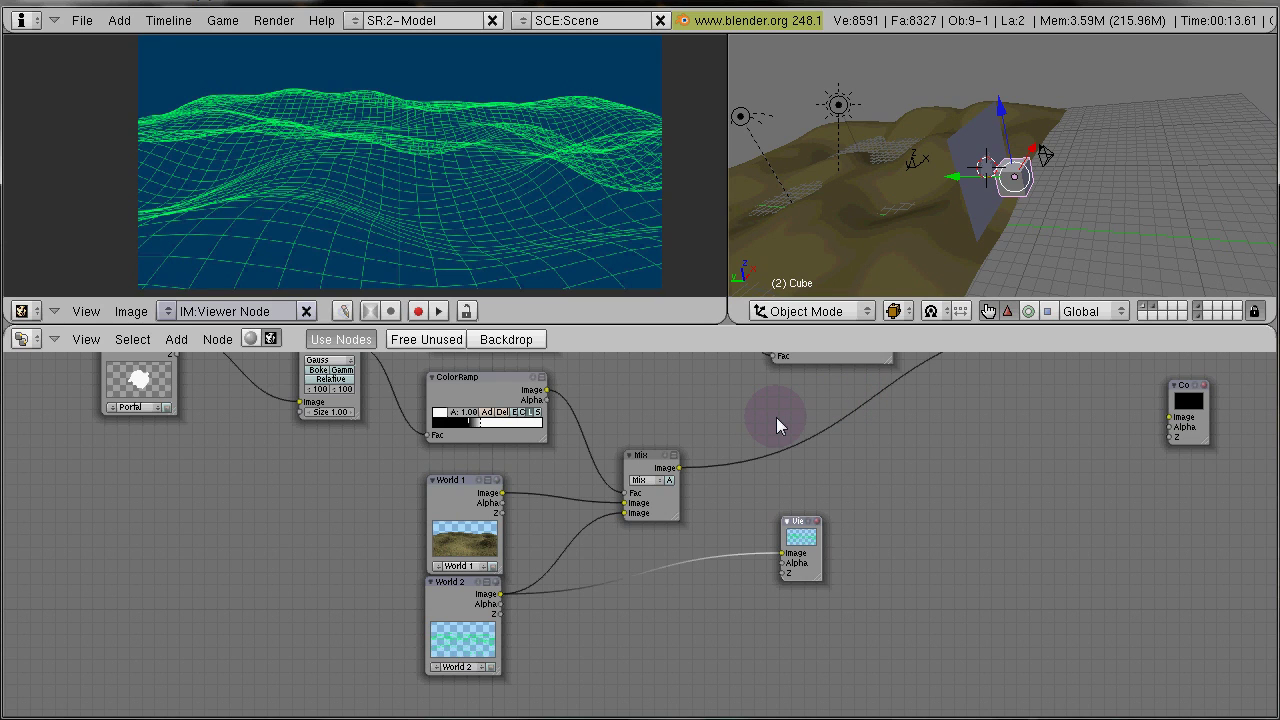
middle_click_drag(757, 463, 755, 527)
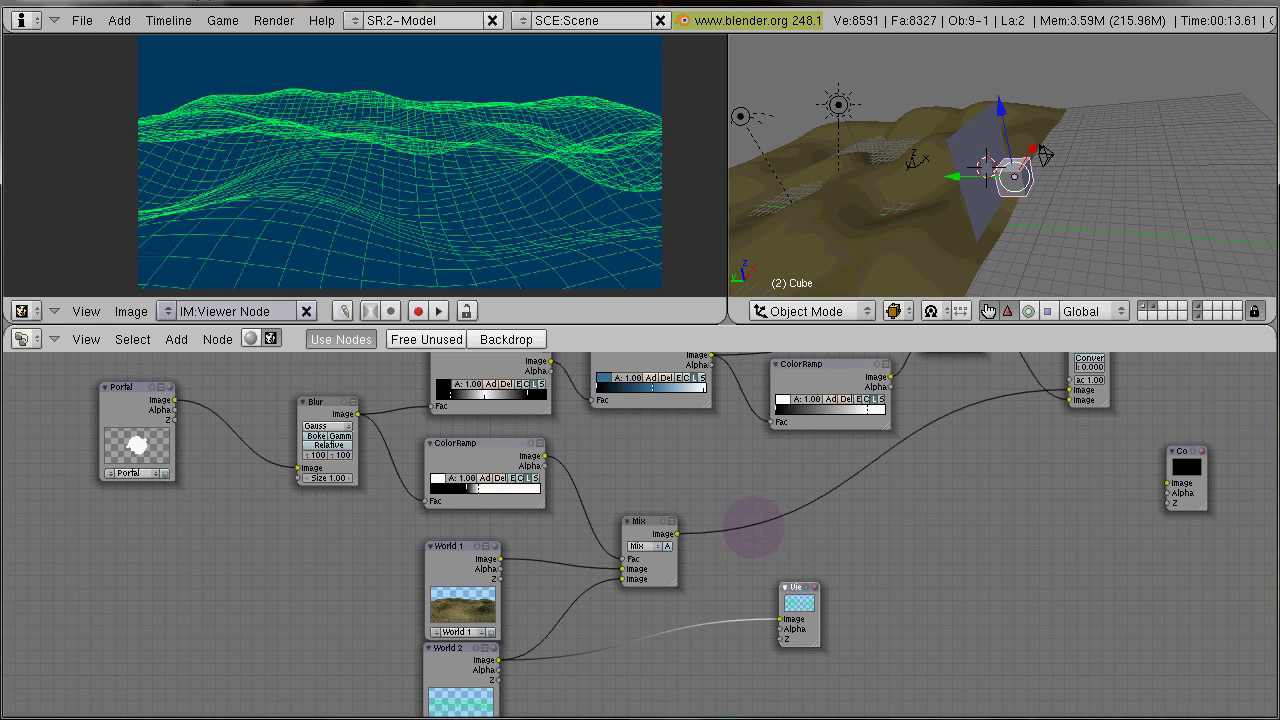